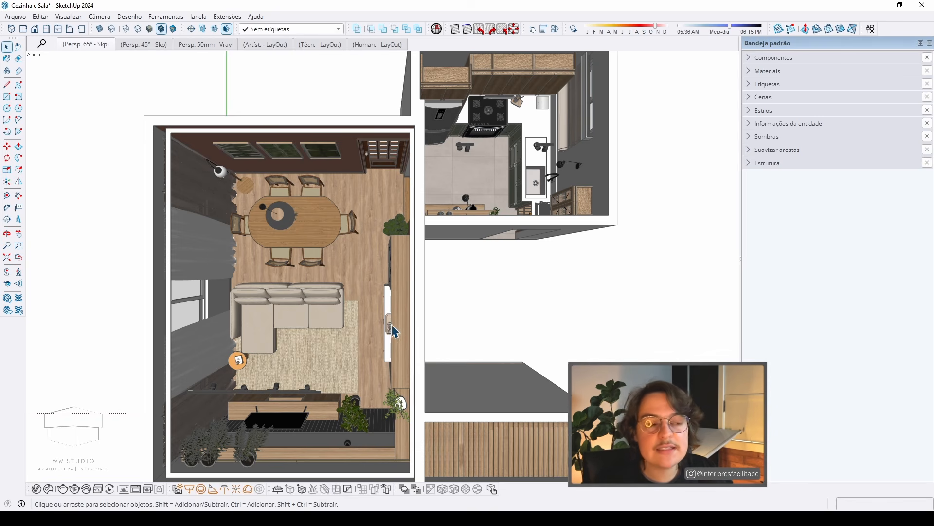
# Step: Open the nested groups of the beige sofa down to its front end cushion and select the cushion's entire mesh
pyautogui.moveTo(352, 328); pyautogui.dragTo(90, 213, button='middle')
pyautogui.scroll(10, 282, 246)
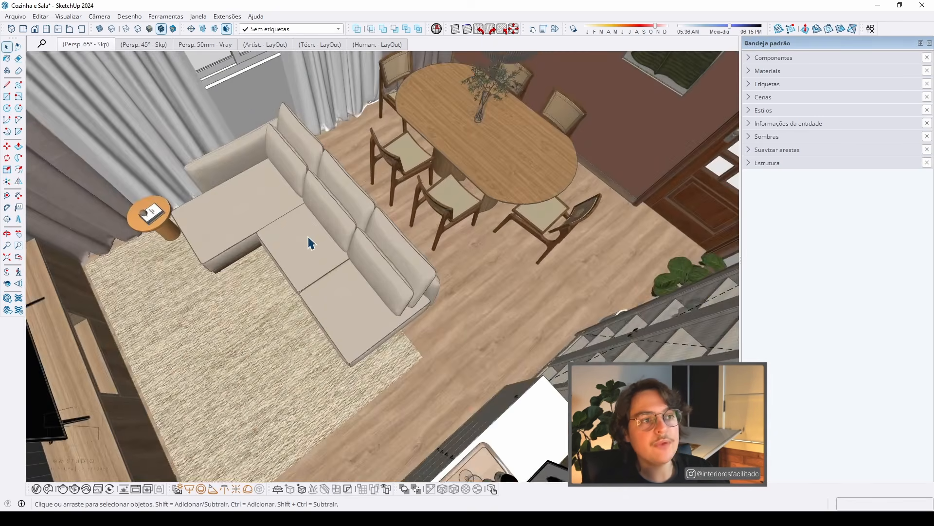
pyautogui.moveTo(311, 243); pyautogui.dragTo(375, 275, button='middle')
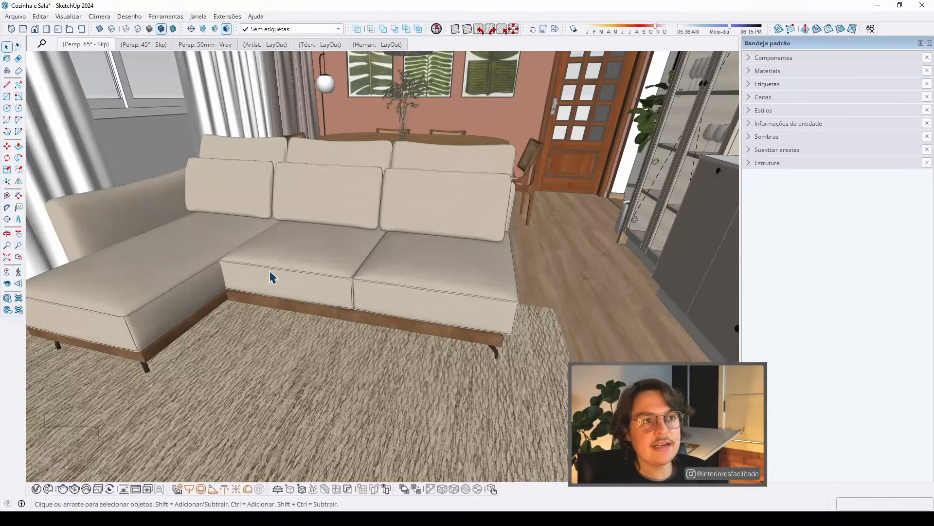
pyautogui.moveTo(273, 277); pyautogui.dragTo(282, 246, button='middle')
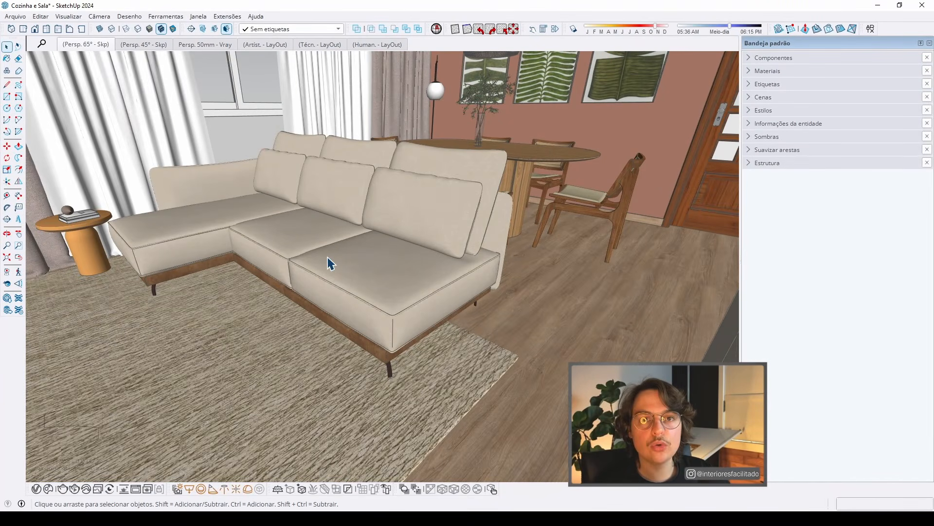
pyautogui.moveTo(378, 285); pyautogui.dragTo(255, 219, button='middle')
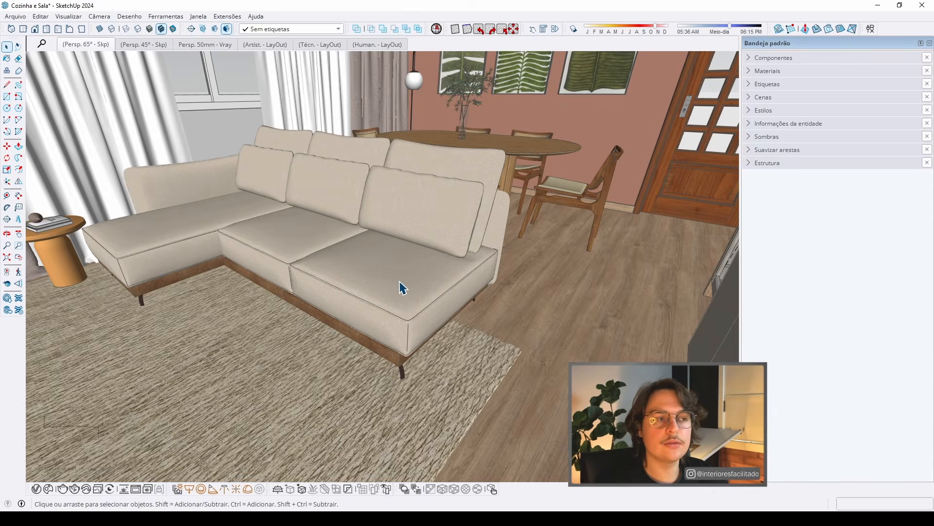
pyautogui.scroll(5, 402, 288)
pyautogui.click(473, 180)
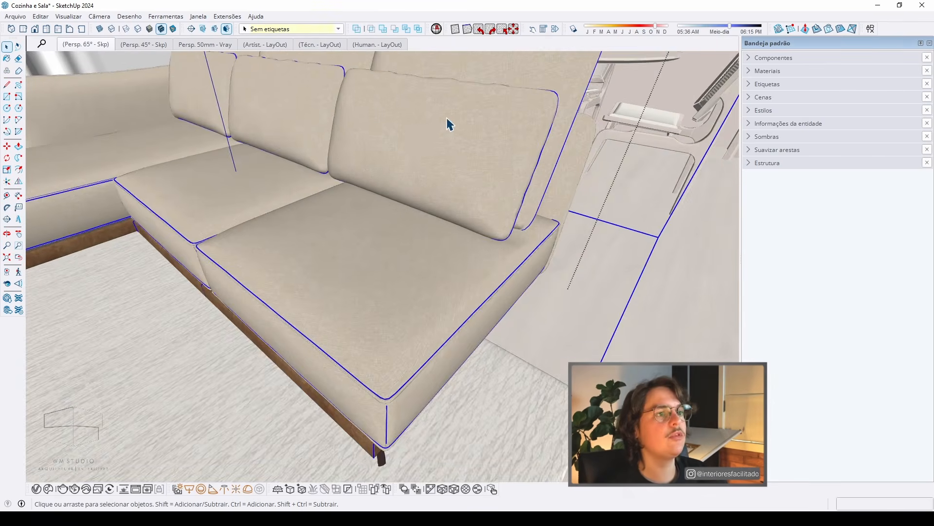
pyautogui.scroll(2, 447, 118)
pyautogui.doubleClick(468, 113)
pyautogui.doubleClick(468, 114)
pyautogui.doubleClick(468, 114)
pyautogui.tripleClick(468, 114)
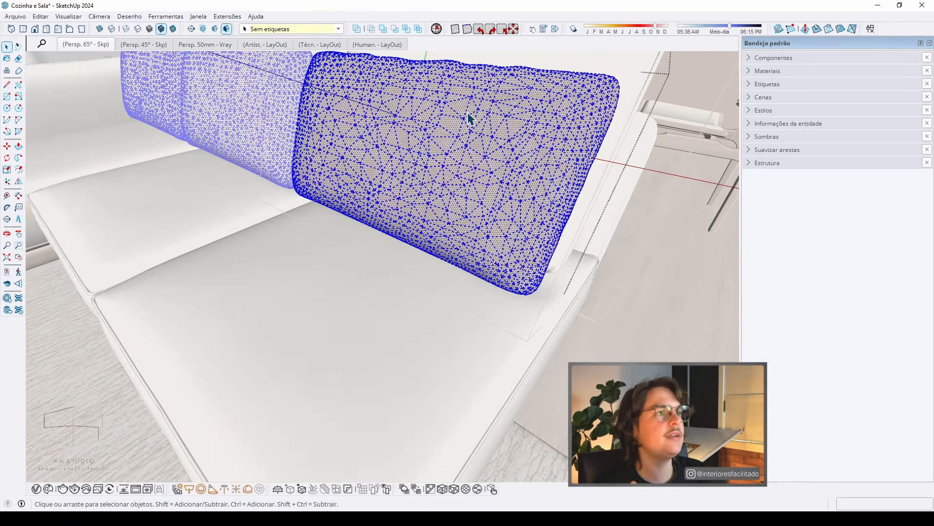
# Step: Examine the selected cushion's mesh density from the side and close the sofa's nested groups
pyautogui.moveTo(470, 119); pyautogui.dragTo(376, 250, button='middle')
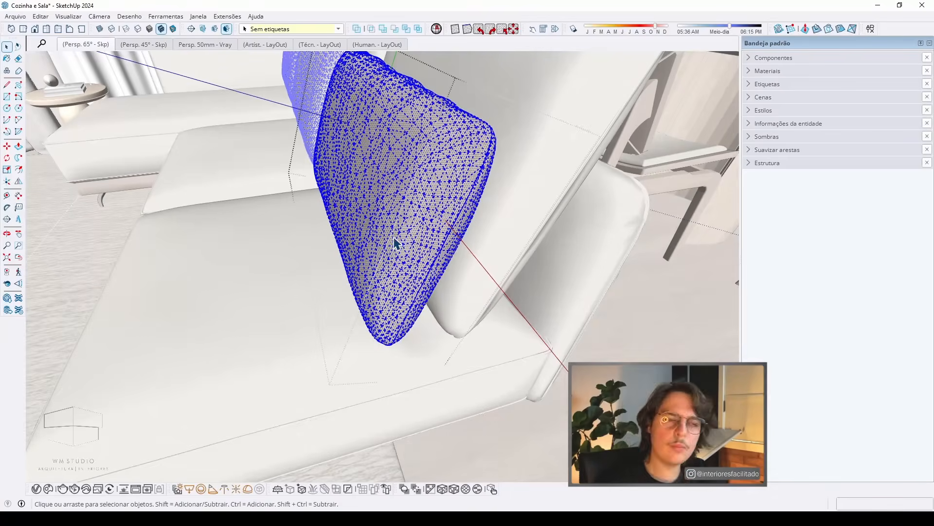
pyautogui.scroll(2, 396, 237)
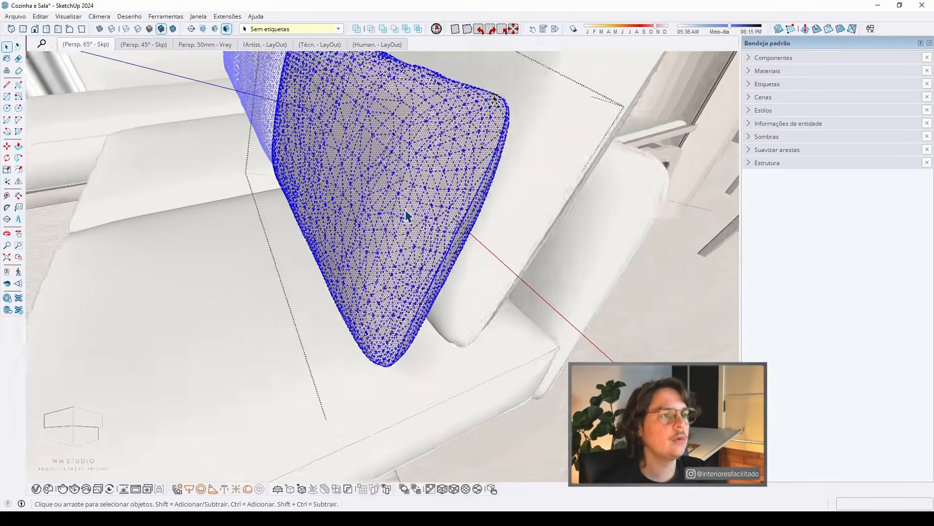
pyautogui.moveTo(406, 212); pyautogui.dragTo(400, 268, button='middle')
pyautogui.scroll(-3, 410, 229)
pyautogui.scroll(-7, 399, 266)
pyautogui.click(488, 283)
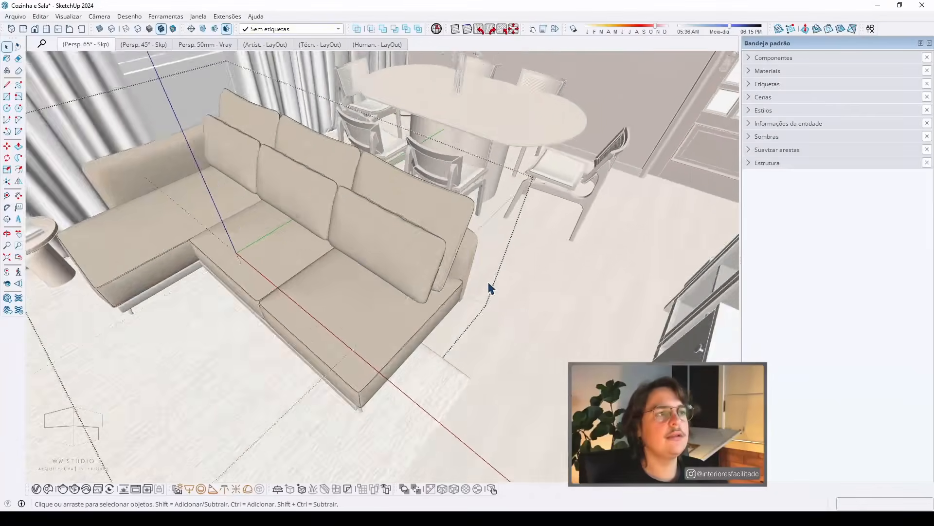
pyautogui.scroll(-4, 494, 287)
pyautogui.moveTo(507, 283); pyautogui.dragTo(315, 236, button='middle')
pyautogui.click(213, 265)
# Step: Select the mesh of a single leaf on the hanging plant above the TV, inspect its polygons, and close the plant group
pyautogui.scroll(-2, 352, 302)
pyautogui.scroll(5, 346, 265)
pyautogui.scroll(3, 315, 236)
pyautogui.scroll(6, 273, 181)
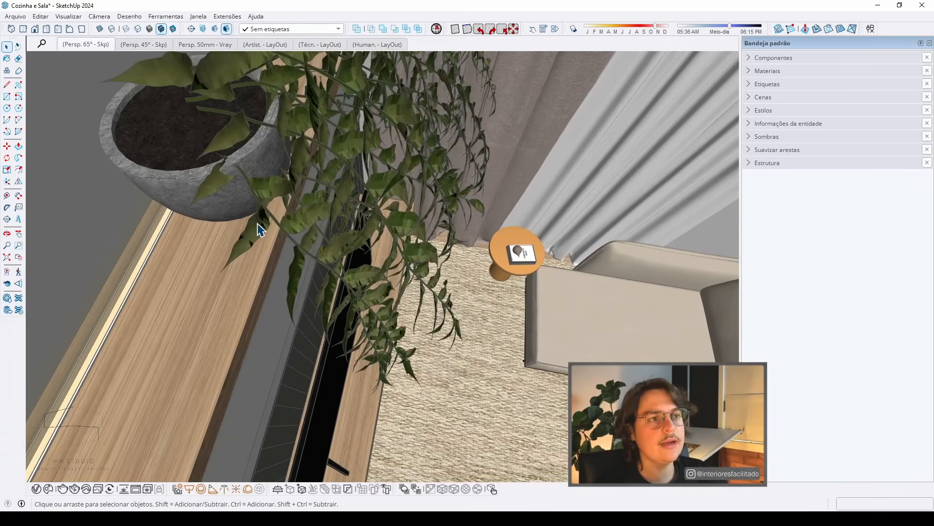
pyautogui.doubleClick(258, 227)
pyautogui.tripleClick(257, 226)
pyautogui.scroll(6, 251, 239)
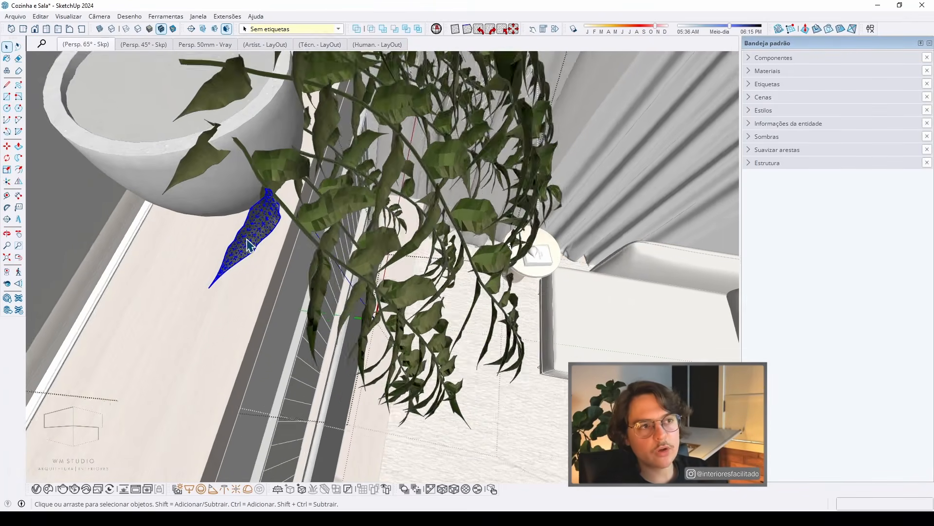
pyautogui.moveTo(250, 238); pyautogui.dragTo(118, 115, button='middle')
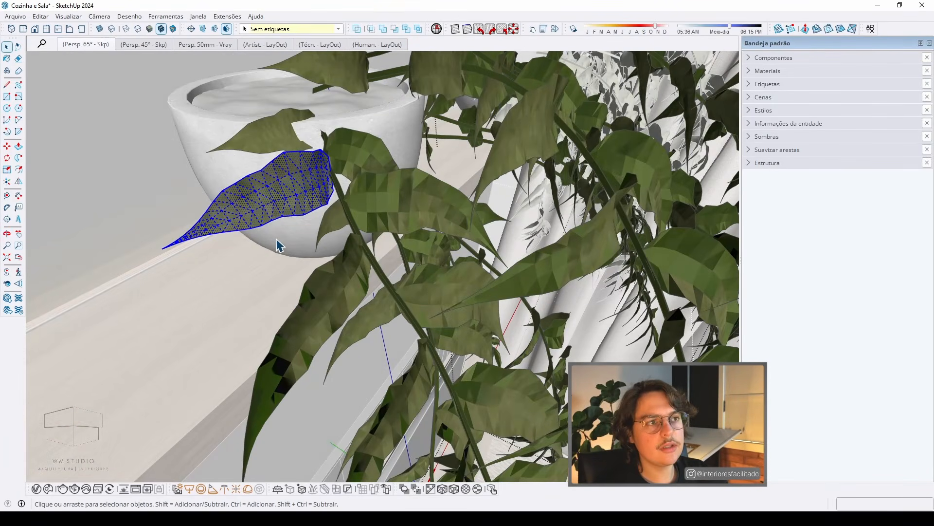
pyautogui.scroll(-4, 278, 245)
pyautogui.press('Escape')
pyautogui.press('Escape')
pyautogui.scroll(-3, 308, 242)
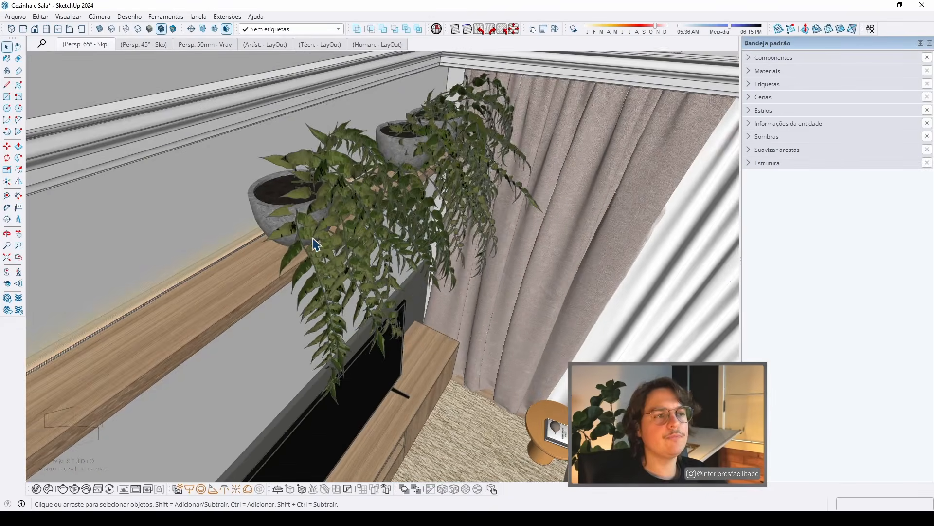
pyautogui.moveTo(311, 242); pyautogui.dragTo(284, 208, button='middle')
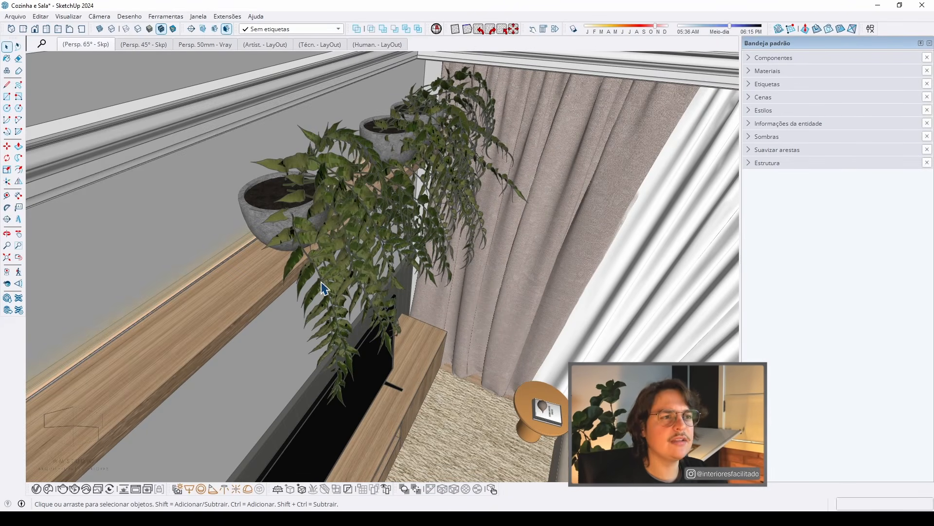
pyautogui.moveTo(322, 287); pyautogui.dragTo(365, 334, button='middle')
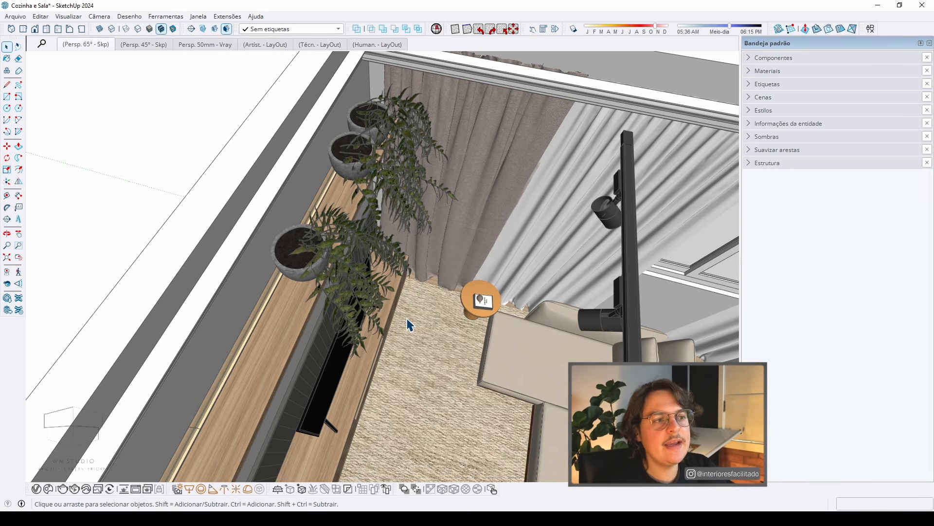
# Step: Examine the overall layout of the living and dining room together with the adjoining kitchen from above
pyautogui.scroll(-3, 311, 302)
pyautogui.scroll(-2, 307, 294)
pyautogui.moveTo(308, 295); pyautogui.dragTo(603, 331, button='middle')
pyautogui.scroll(-2, 197, 296)
pyautogui.moveTo(196, 296); pyautogui.dragTo(549, 282, button='middle')
pyautogui.scroll(2, 657, 150)
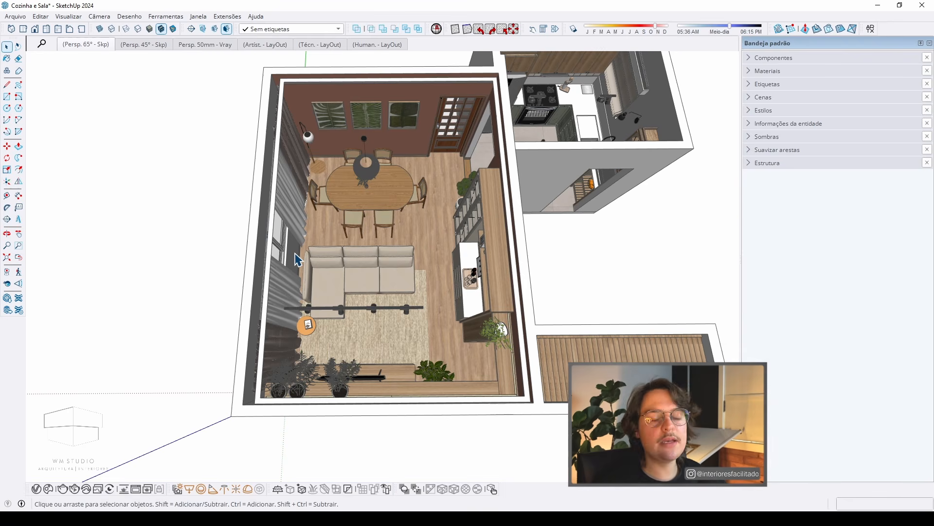
pyautogui.moveTo(580, 320)
pyautogui.mouseDown(button='middle')
pyautogui.moveTo(492, 340)
pyautogui.moveTo(433, 292)
pyautogui.mouseUp(button='middle')
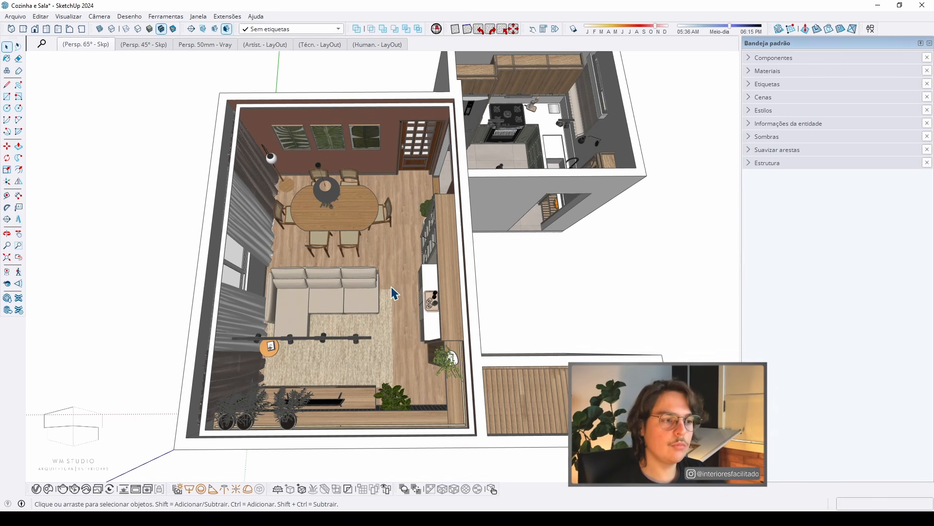
pyautogui.scroll(-5, 391, 294)
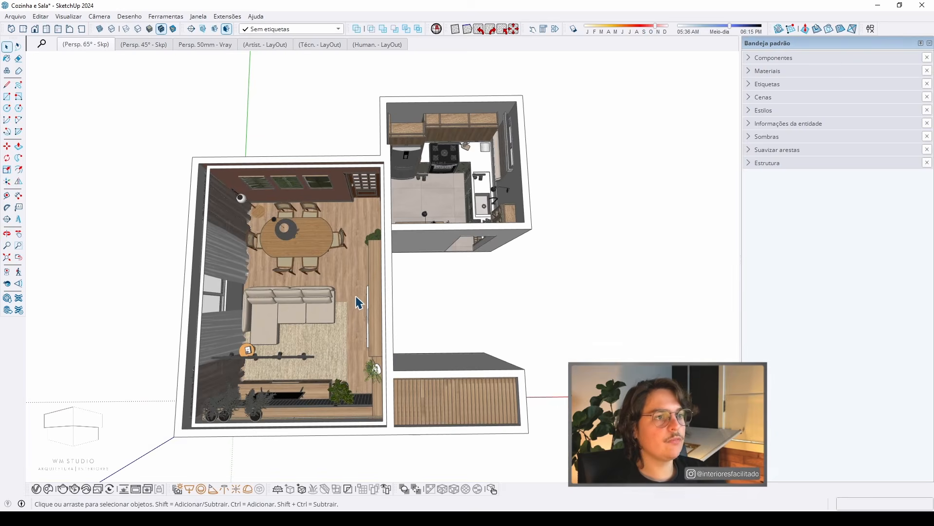
pyautogui.moveTo(359, 303); pyautogui.dragTo(246, 152, button='middle')
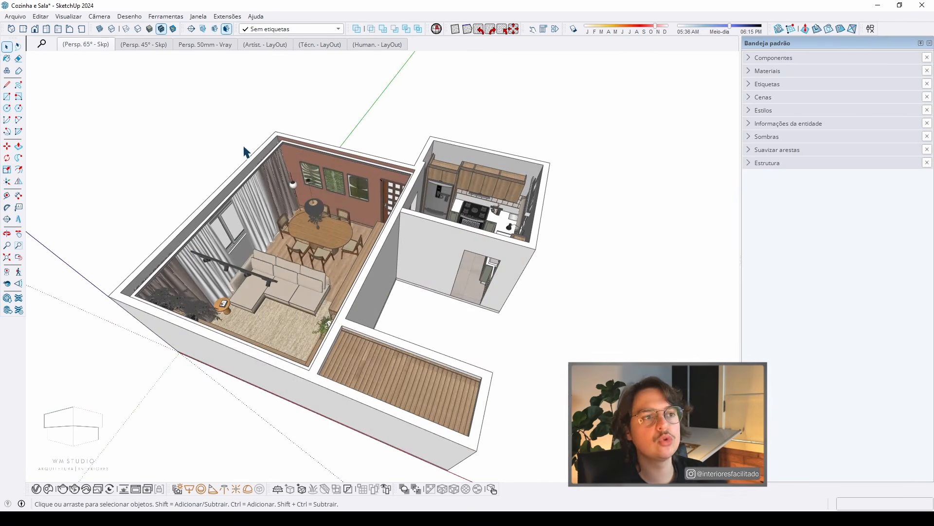
pyautogui.scroll(5, 250, 293)
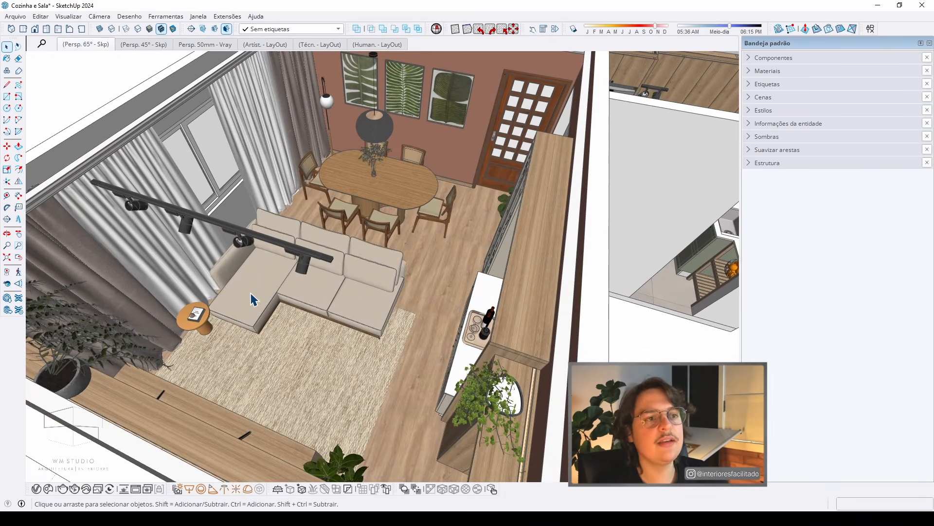
pyautogui.scroll(-3, 268, 245)
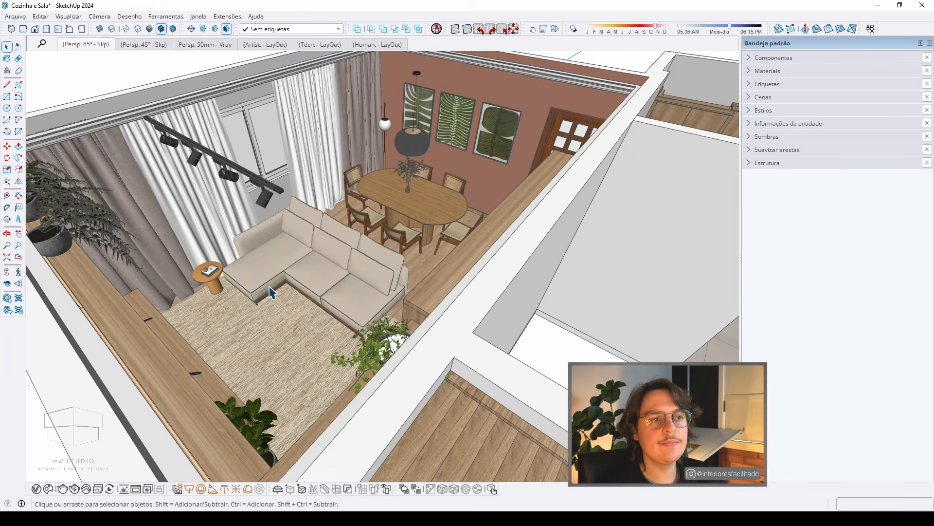
pyautogui.moveTo(258, 298); pyautogui.dragTo(294, 289, button='middle')
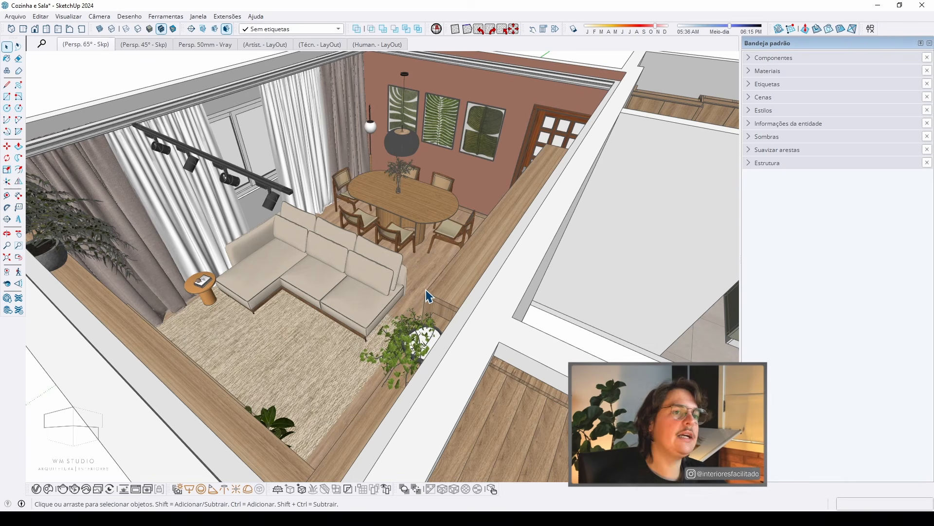
pyautogui.moveTo(266, 307); pyautogui.dragTo(244, 302, button='middle')
# Step: Examine the sofa, side table and rug up close from several angles
pyautogui.scroll(2, 229, 286)
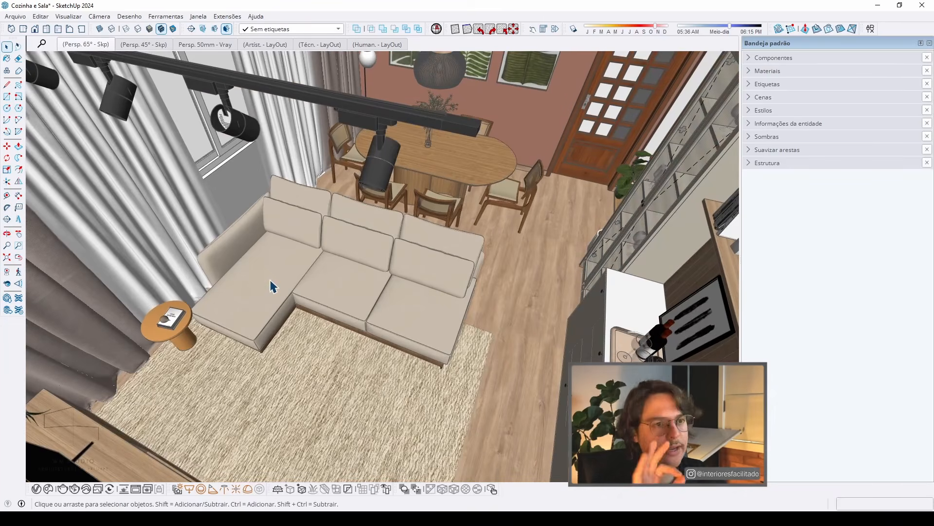
pyautogui.scroll(2, 204, 278)
pyautogui.scroll(-3, 388, 292)
pyautogui.moveTo(388, 292); pyautogui.dragTo(306, 302, button='middle')
pyautogui.scroll(3, 377, 312)
pyautogui.moveTo(374, 307); pyautogui.dragTo(432, 219, button='middle')
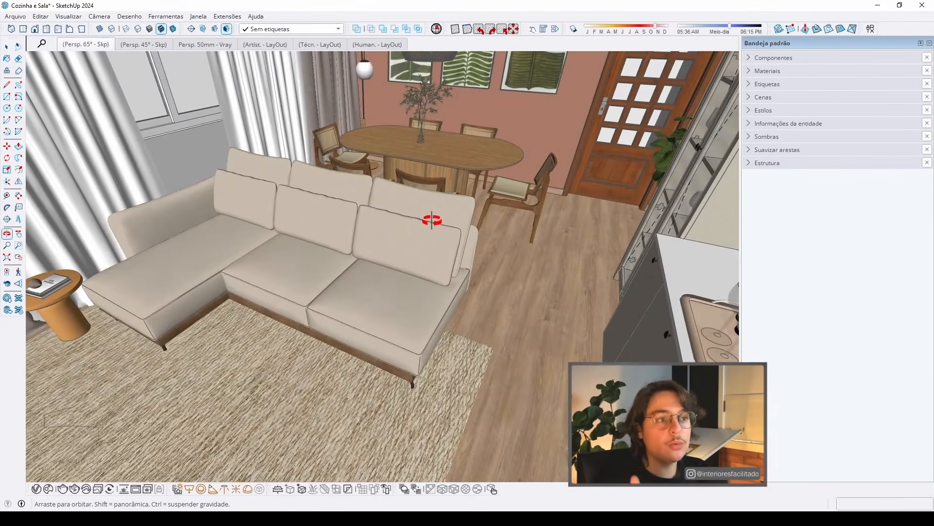
pyautogui.scroll(-1, 370, 317)
pyautogui.moveTo(372, 316); pyautogui.dragTo(370, 297, button='middle')
pyautogui.scroll(1, 82, 207)
pyautogui.scroll(1, 84, 213)
pyautogui.moveTo(155, 217); pyautogui.dragTo(88, 184, button='middle')
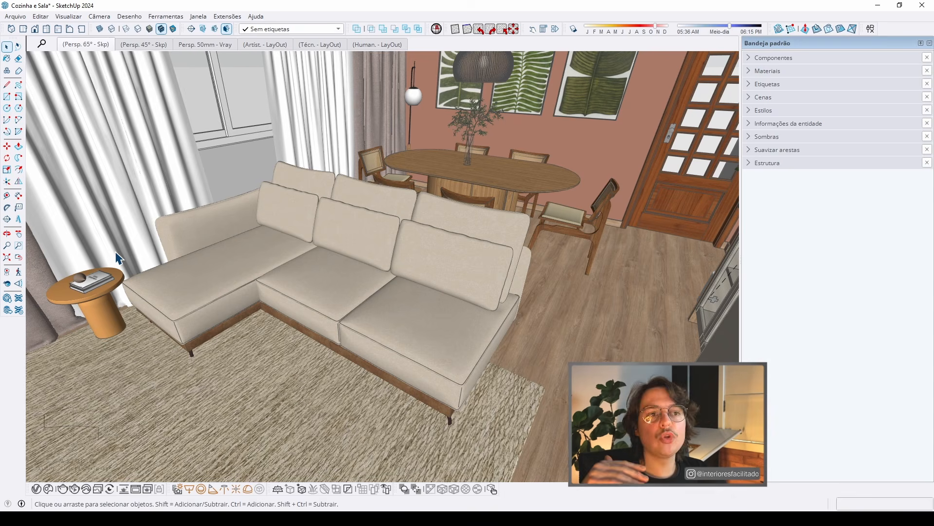
pyautogui.moveTo(257, 258); pyautogui.dragTo(302, 320, button='middle')
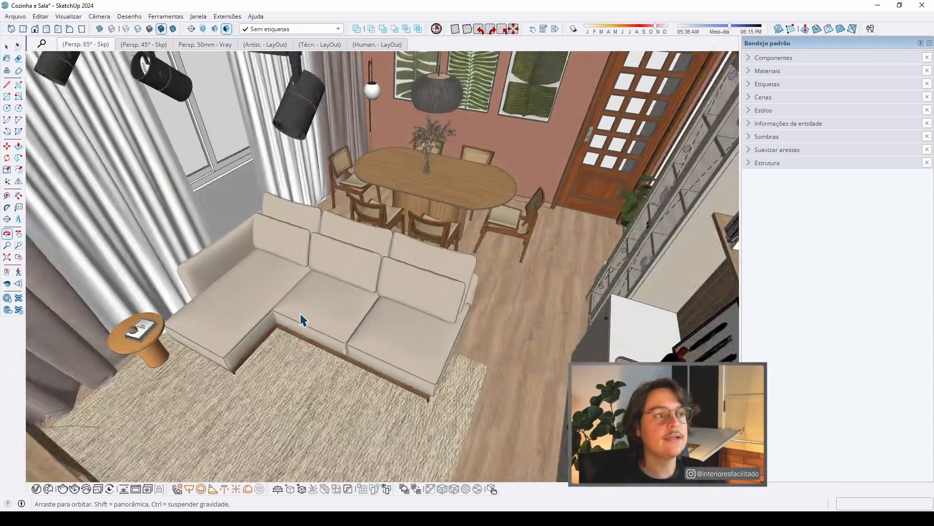
# Step: Review the furnished room from above, including the potted plants, the sofa area and the dining set
pyautogui.scroll(-10, 301, 320)
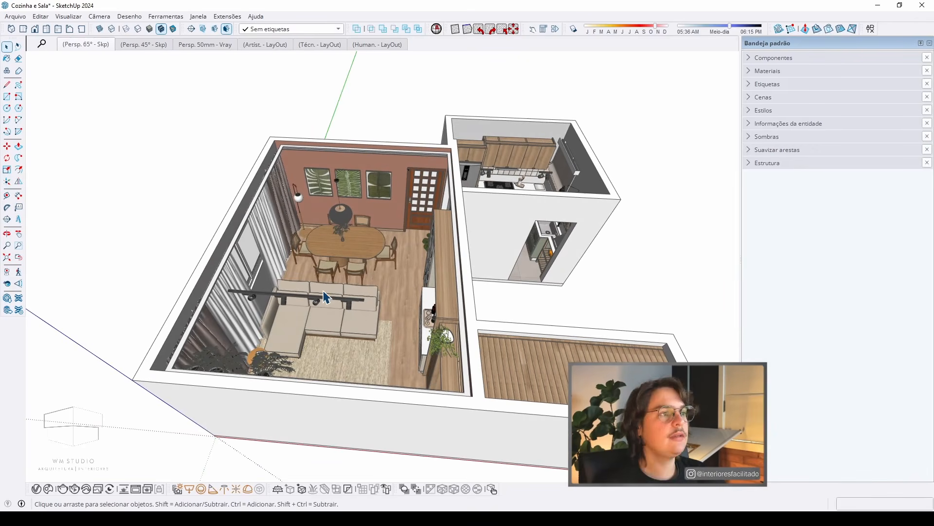
pyautogui.moveTo(326, 288); pyautogui.dragTo(277, 306, button='middle')
pyautogui.scroll(5, 282, 288)
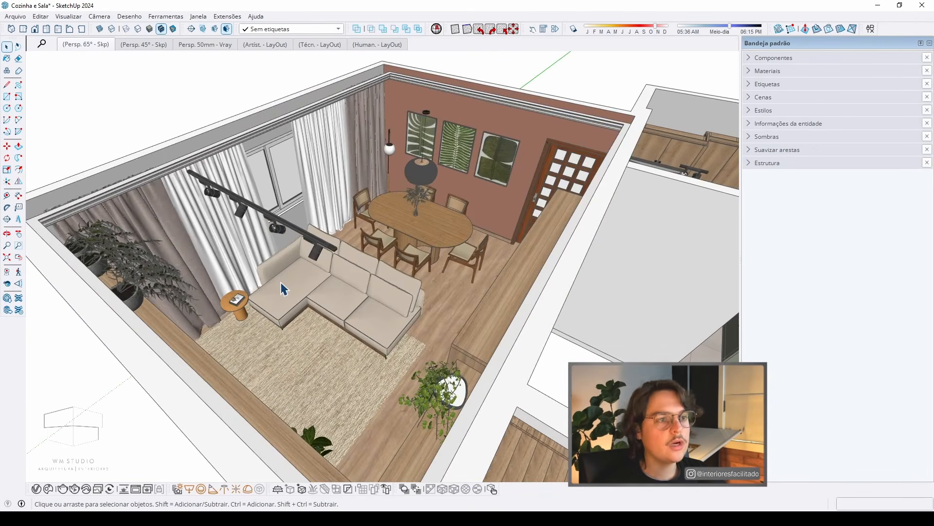
pyautogui.scroll(-3, 312, 294)
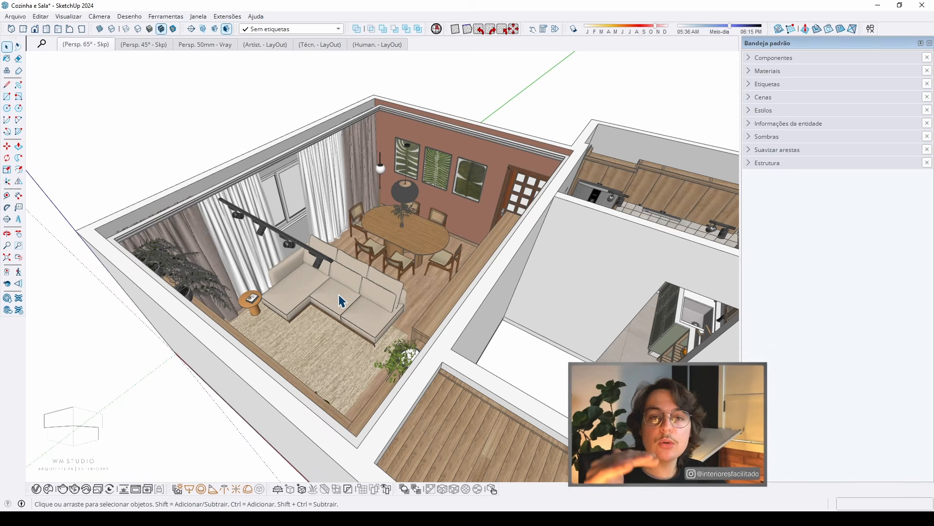
pyautogui.moveTo(342, 300); pyautogui.dragTo(335, 329, button='middle')
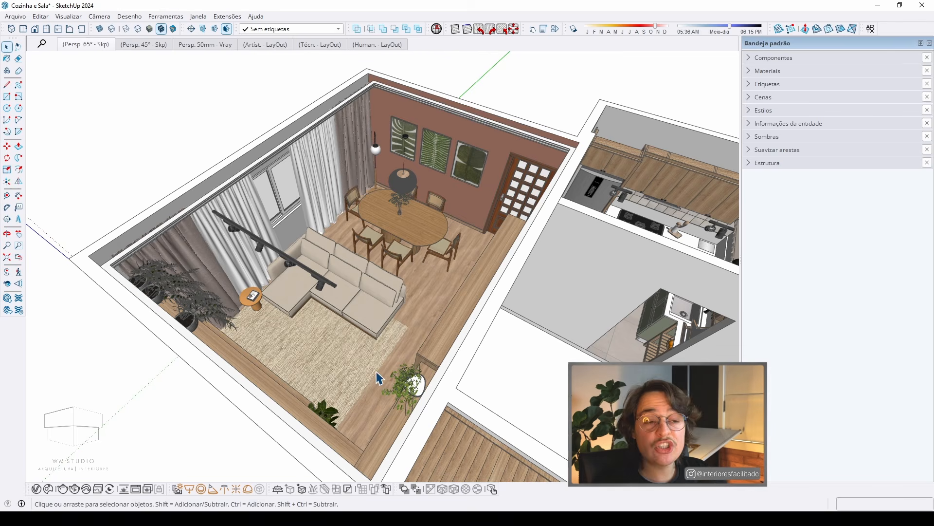
pyautogui.scroll(5, 411, 402)
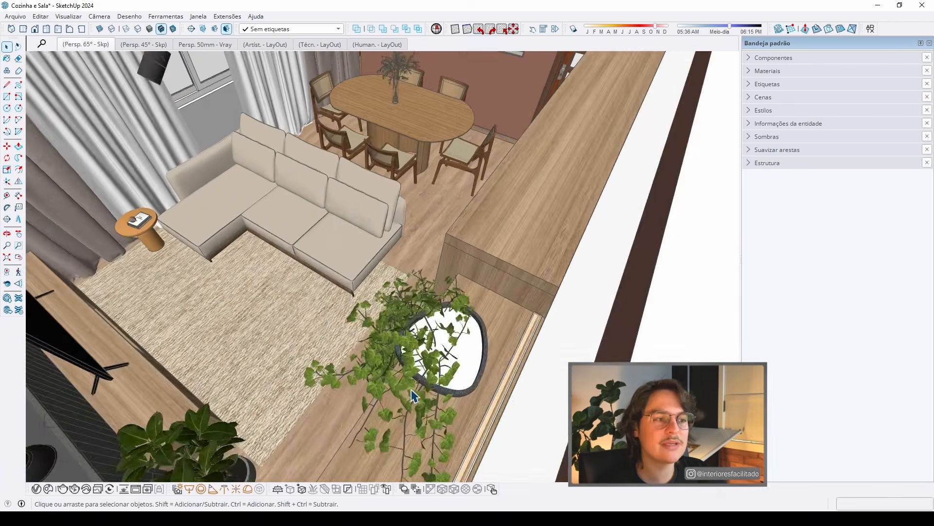
pyautogui.moveTo(411, 401)
pyautogui.mouseDown(button='middle')
pyautogui.moveTo(473, 350)
pyautogui.moveTo(532, 402)
pyautogui.moveTo(382, 358)
pyautogui.moveTo(282, 311)
pyautogui.mouseUp(button='middle')
pyautogui.scroll(-10, 382, 362)
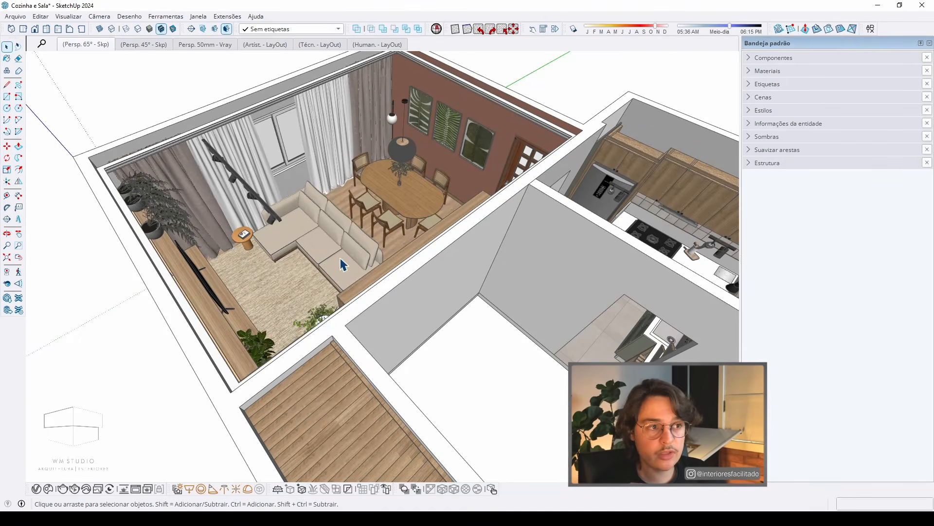
pyautogui.moveTo(344, 264); pyautogui.dragTo(360, 287, button='middle')
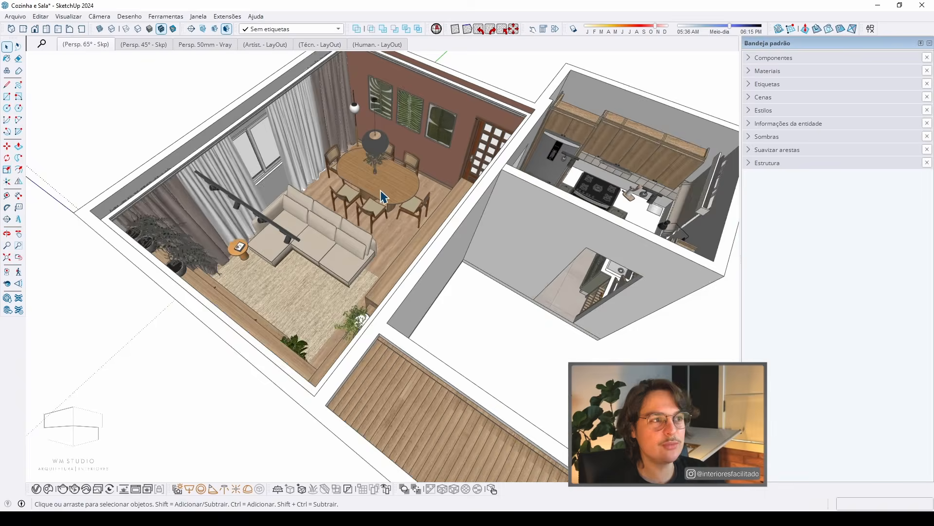
pyautogui.moveTo(372, 199); pyautogui.dragTo(273, 203, button='middle')
pyautogui.scroll(5, 272, 203)
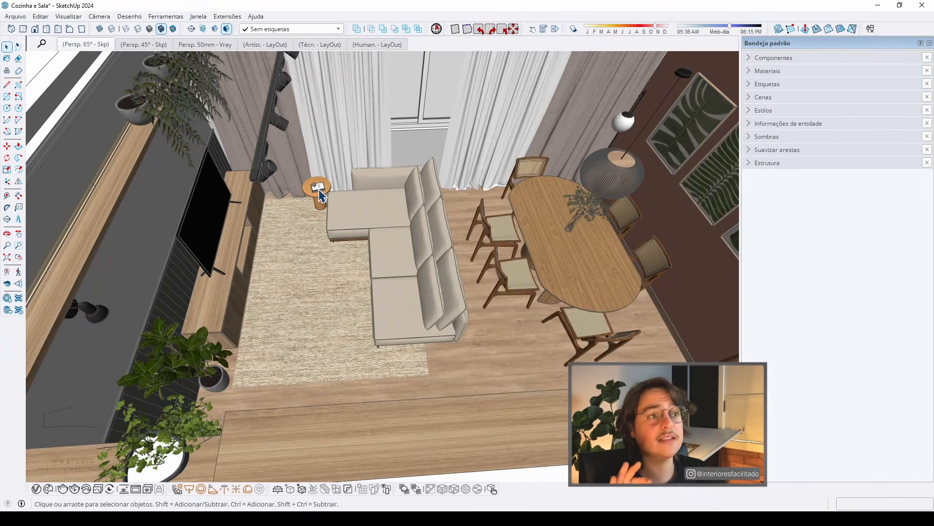
pyautogui.moveTo(326, 276); pyautogui.dragTo(494, 286, button='middle')
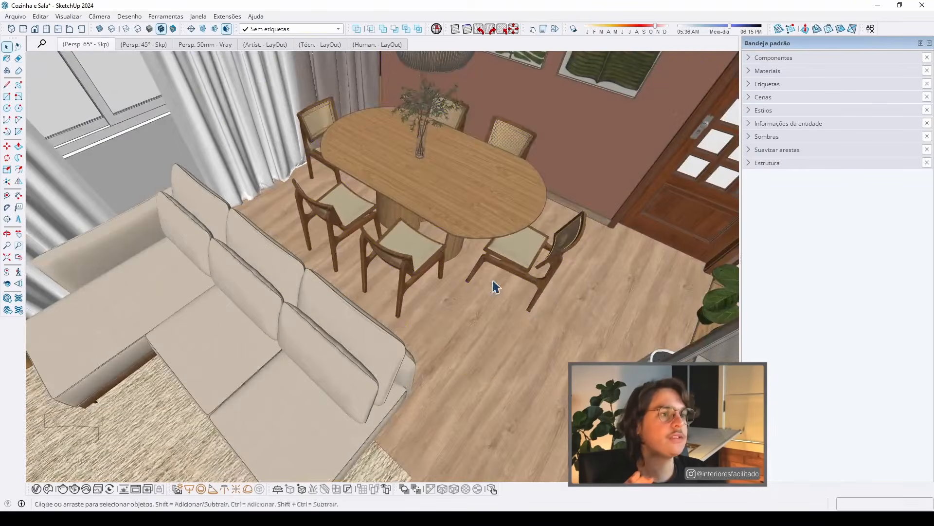
# Step: Open the dining set group from a chair beside the sofa, view its contents, and close the group
pyautogui.click(417, 254)
pyautogui.doubleClick(414, 256)
pyautogui.click(414, 256)
pyautogui.doubleClick(412, 252)
pyautogui.click(412, 262)
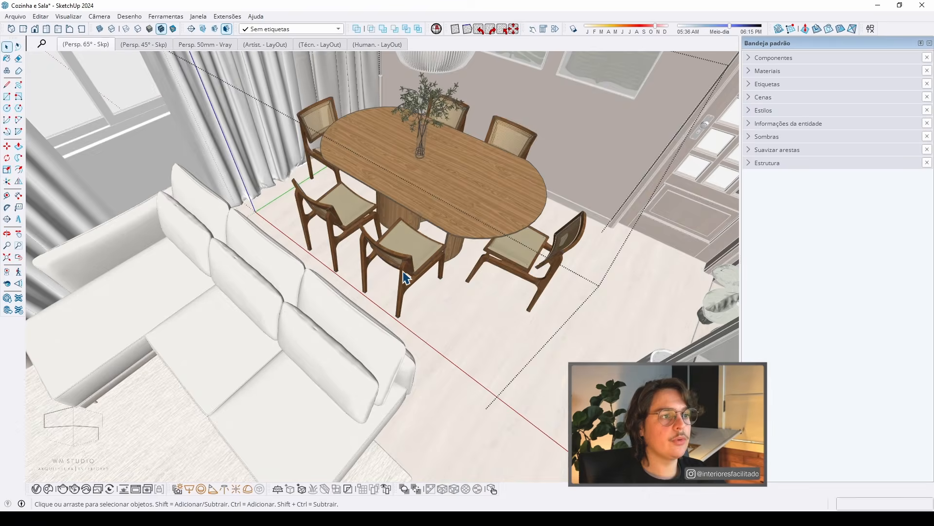
pyautogui.scroll(3, 420, 266)
pyautogui.moveTo(421, 267); pyautogui.dragTo(355, 304, button='middle')
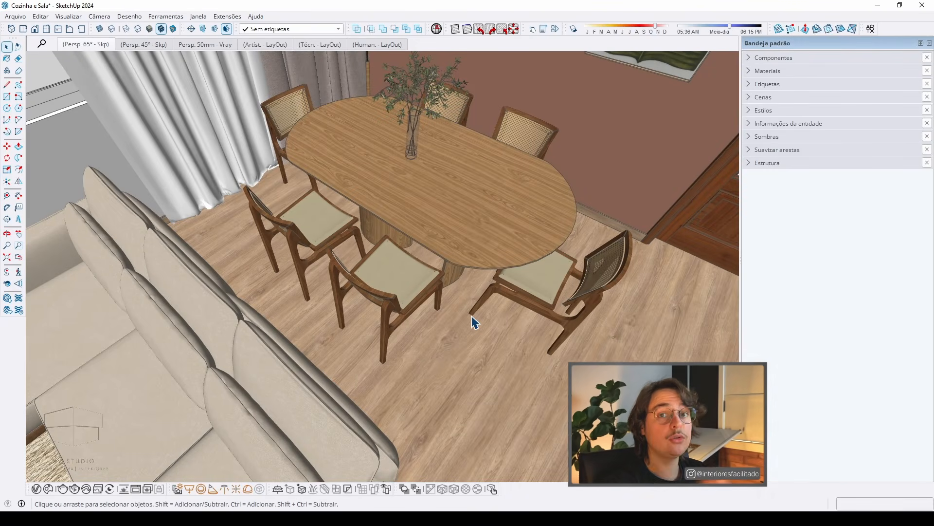
# Step: Select the whole dining set and examine its chairs and oval table up close from several angles
pyautogui.click(395, 290)
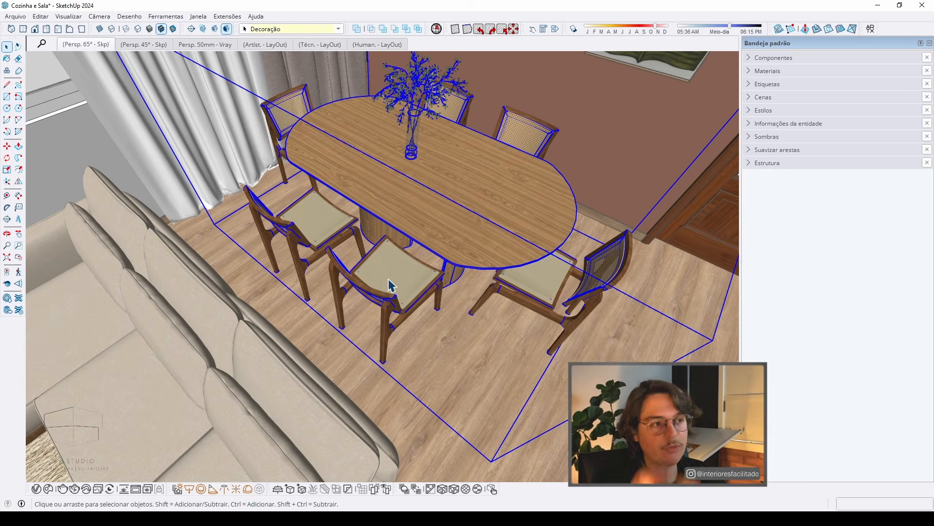
pyautogui.moveTo(394, 285); pyautogui.dragTo(328, 288, button='middle')
pyautogui.moveTo(392, 312); pyautogui.dragTo(358, 286, button='middle')
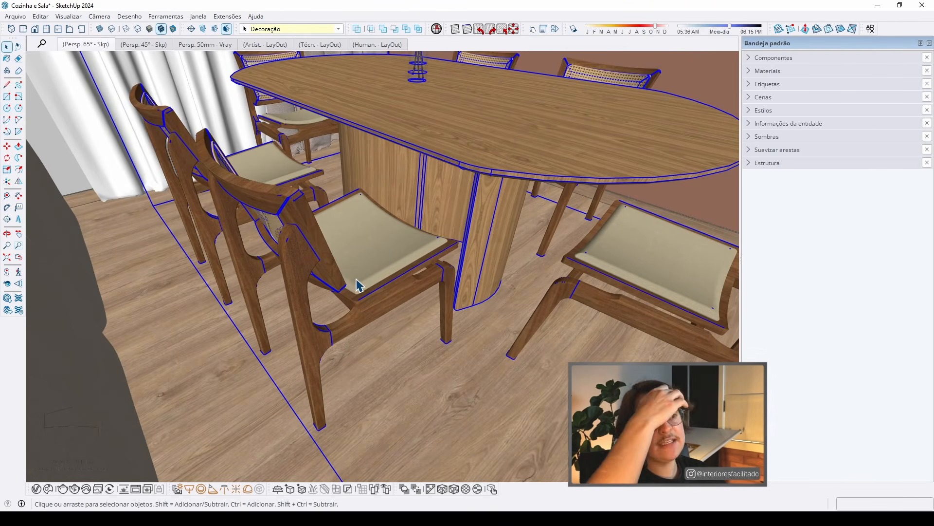
pyautogui.scroll(-3, 358, 286)
pyautogui.scroll(2, 403, 294)
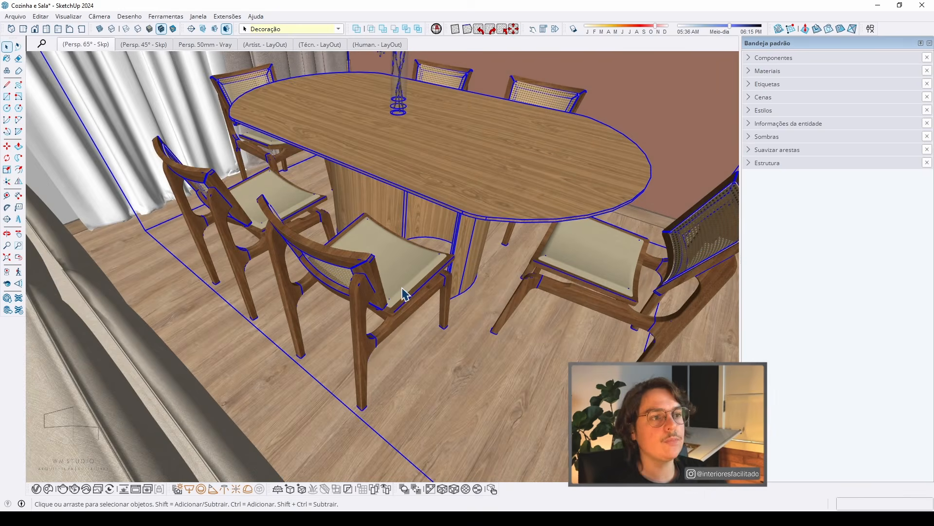
pyautogui.moveTo(373, 274); pyautogui.dragTo(383, 309, button='middle')
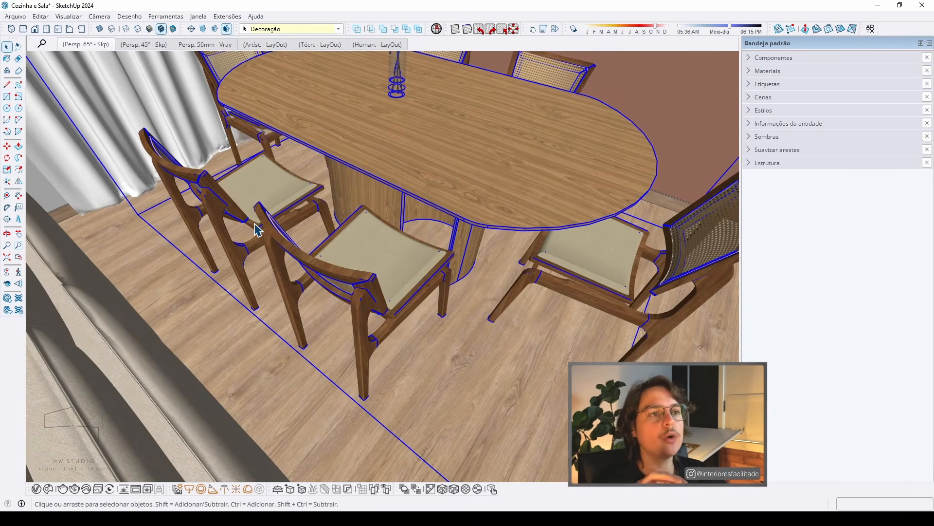
pyautogui.scroll(-3, 258, 230)
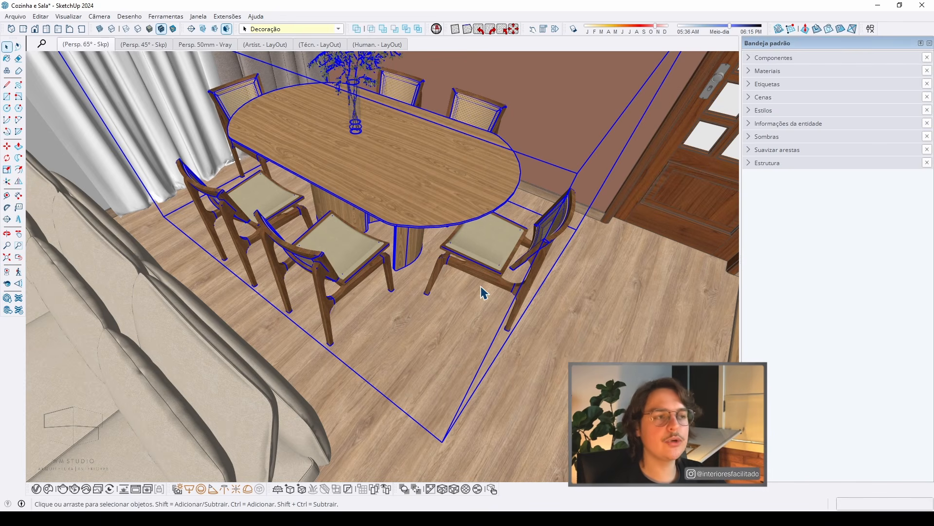
pyautogui.moveTo(329, 255); pyautogui.dragTo(358, 326, button='middle')
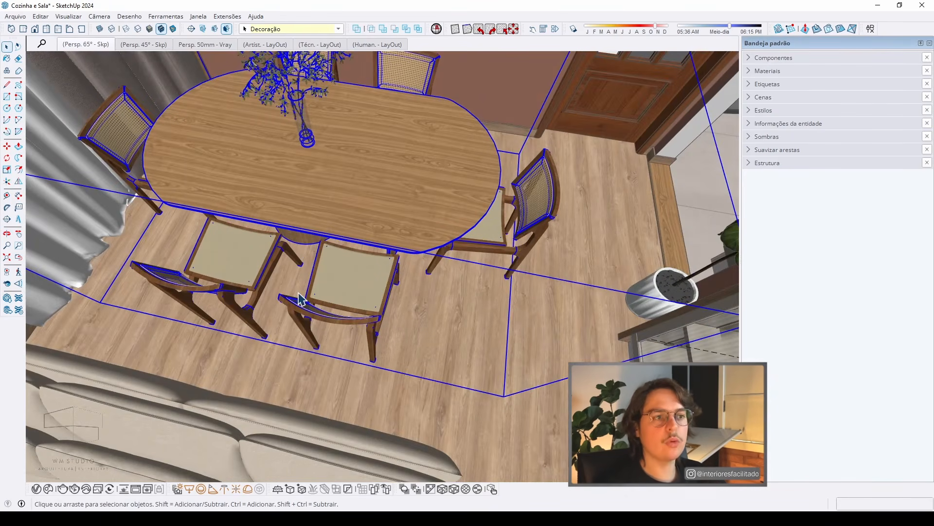
pyautogui.scroll(1, 377, 294)
pyautogui.scroll(-3, 378, 294)
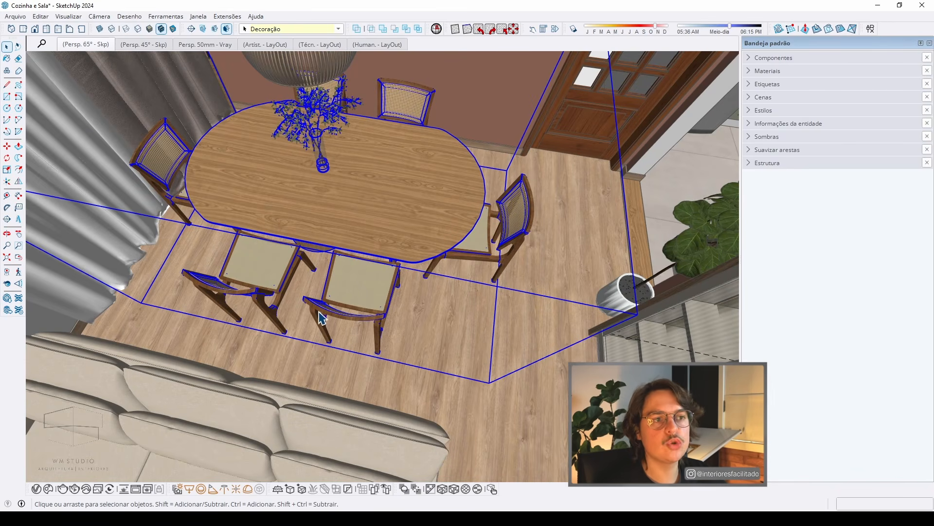
# Step: Review the dining set together with the sofa, first from above and then from near eye level
pyautogui.scroll(-5, 410, 335)
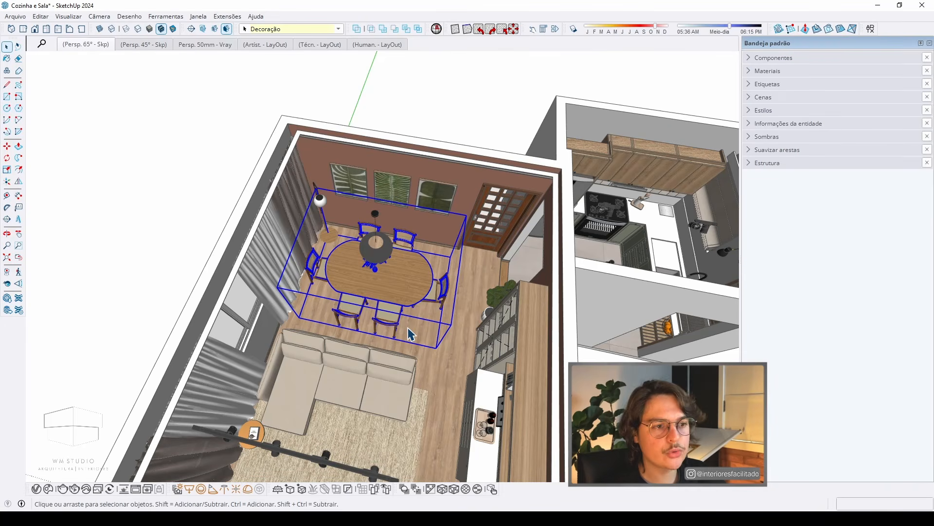
pyautogui.moveTo(410, 334); pyautogui.dragTo(385, 241, button='middle')
pyautogui.scroll(-6, 384, 240)
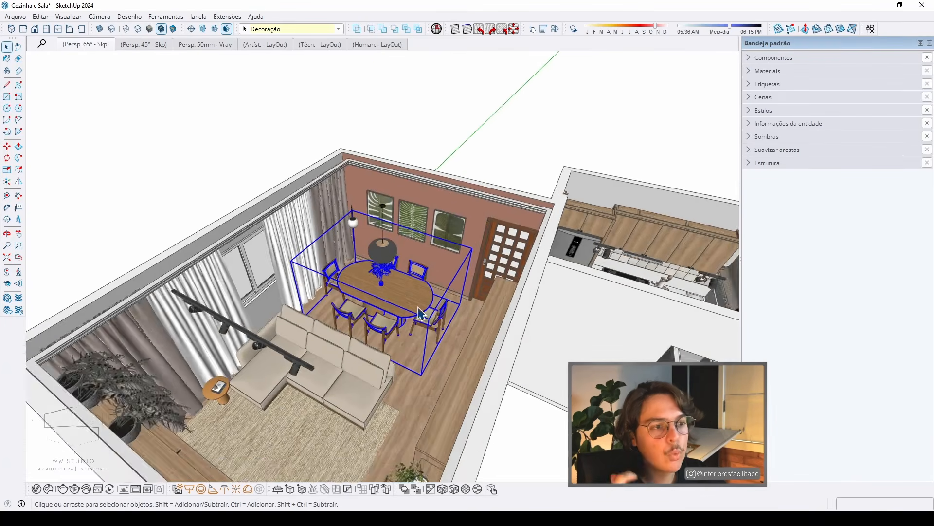
pyautogui.scroll(5, 379, 358)
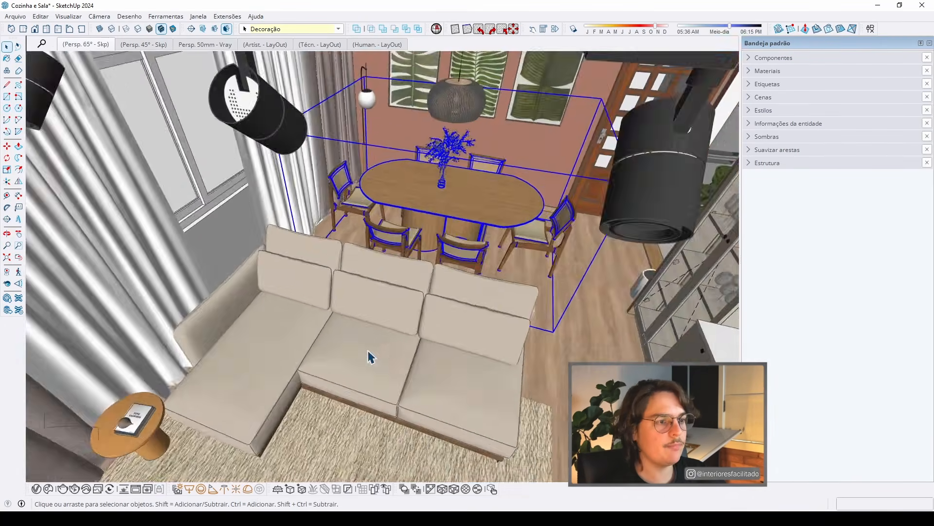
pyautogui.moveTo(371, 357)
pyautogui.mouseDown(button='middle')
pyautogui.moveTo(332, 298)
pyautogui.moveTo(406, 282)
pyautogui.moveTo(293, 269)
pyautogui.mouseUp(button='middle')
pyautogui.scroll(3, 331, 298)
pyautogui.scroll(-3, 293, 269)
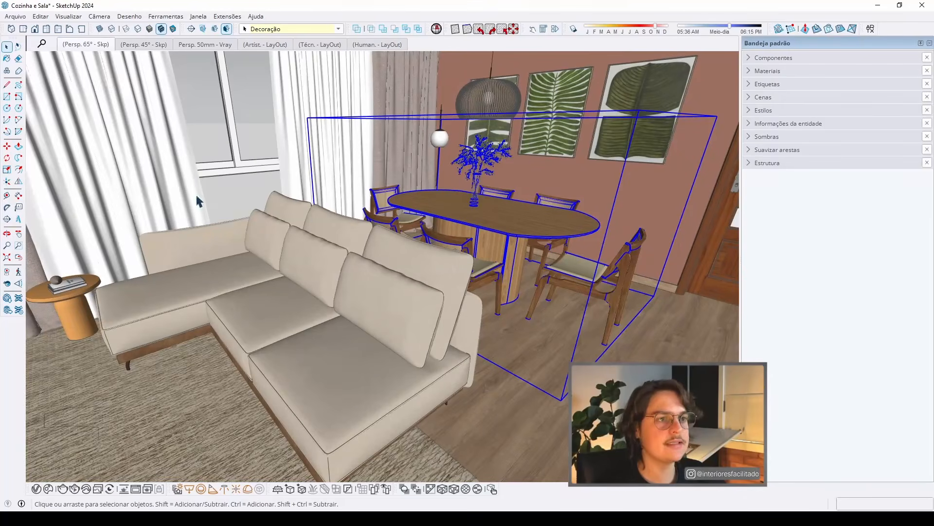
# Step: Open the sofa's front back cushion nearest the dining room door and select its entire mesh
pyautogui.moveTo(398, 320); pyautogui.dragTo(415, 320, button='middle')
pyautogui.scroll(5, 417, 294)
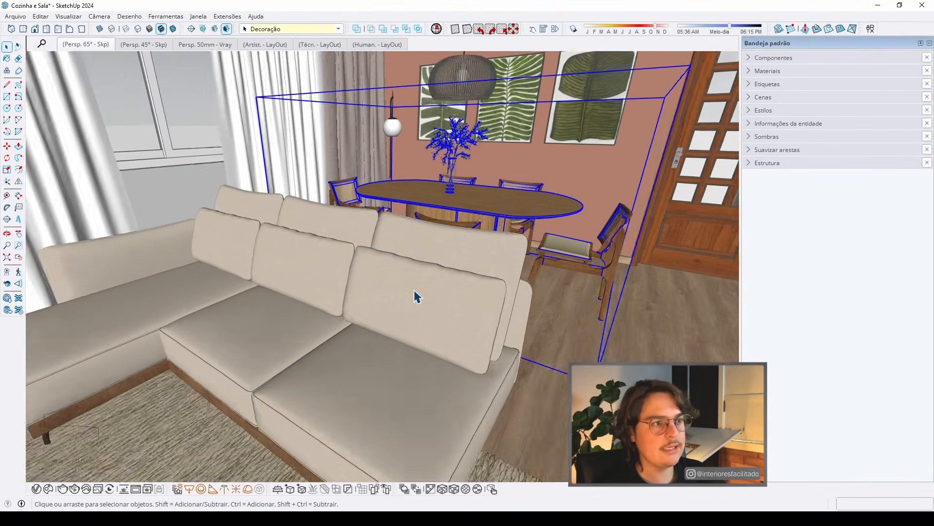
pyautogui.doubleClick(417, 304)
pyautogui.doubleClick(417, 305)
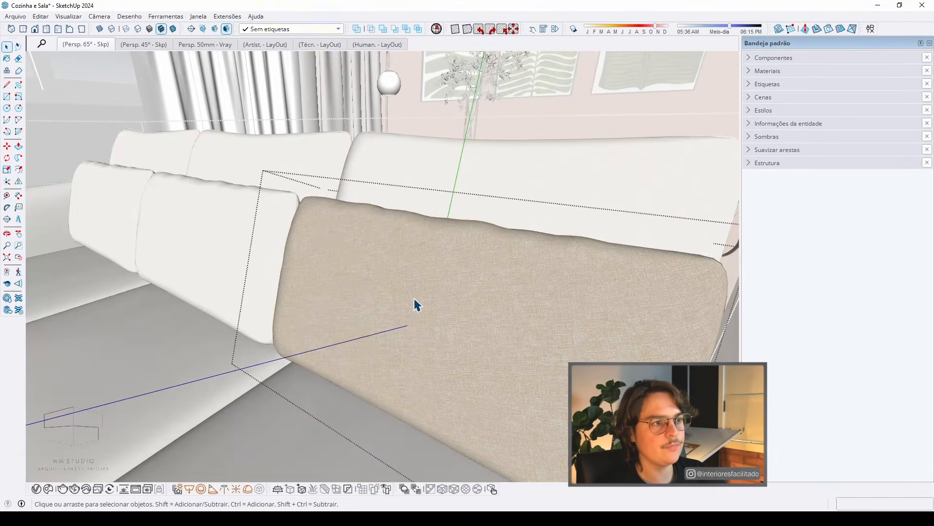
pyautogui.doubleClick(417, 304)
pyautogui.tripleClick(417, 305)
# Step: Inspect the cushion's polygons with hidden geometry displayed, hide that geometry again, and close the sofa groups
pyautogui.hotkey('alt', 'h')
pyautogui.hotkey('alt', 'h')
pyautogui.hotkey('alt', 'h')
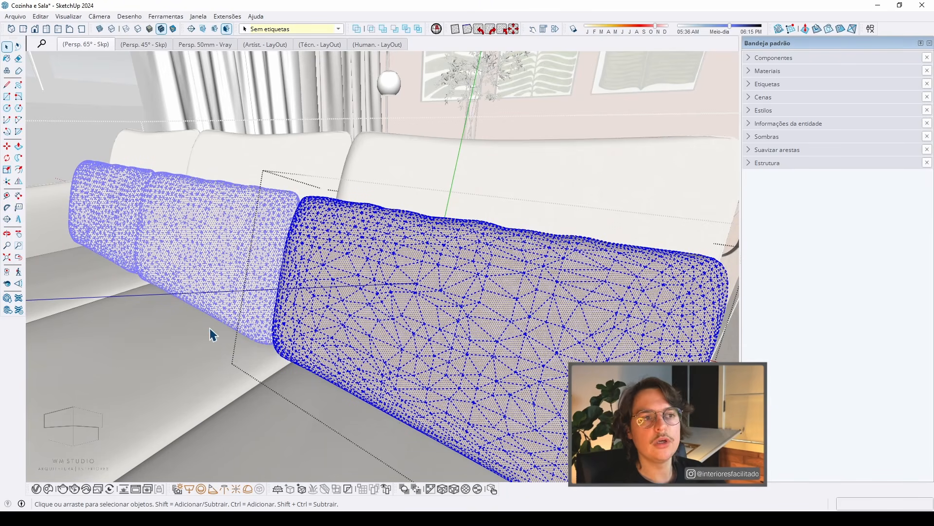
pyautogui.click(316, 371)
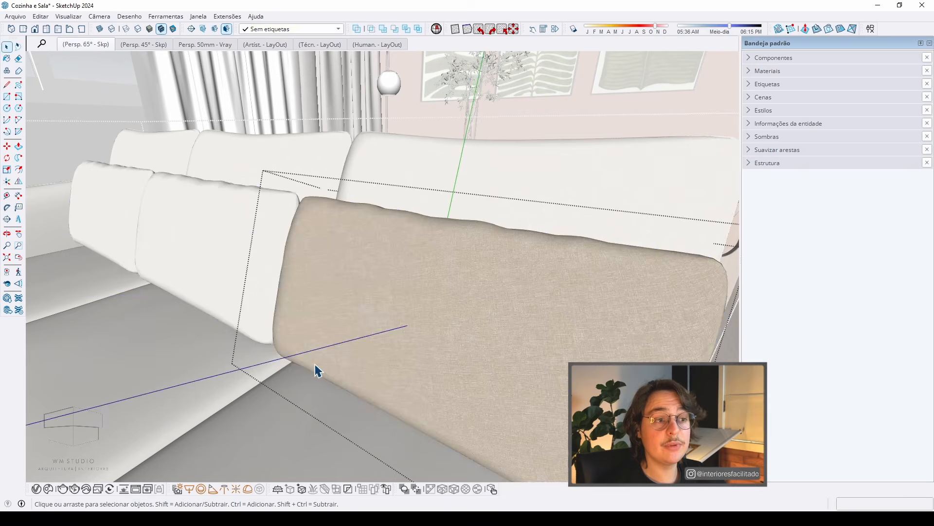
pyautogui.moveTo(313, 382); pyautogui.dragTo(378, 352, button='middle')
pyautogui.press('Escape')
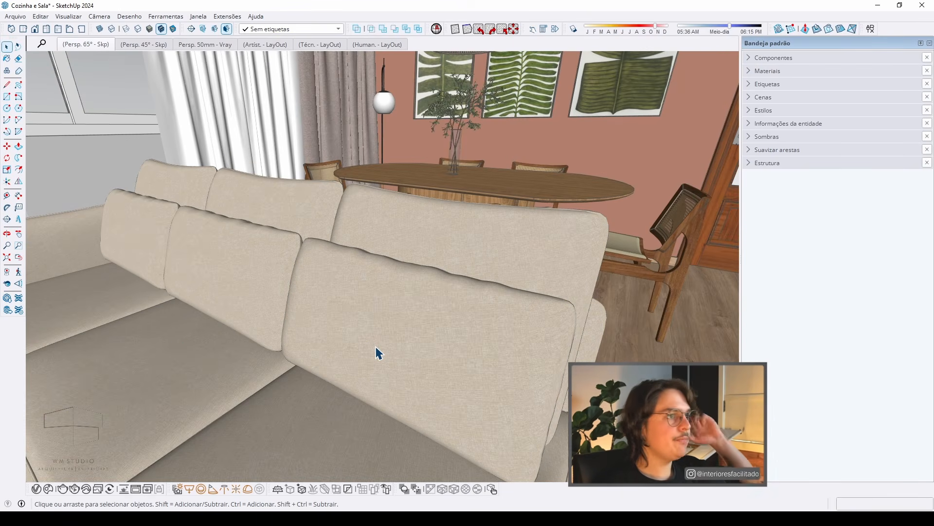
# Step: Survey the living room from above, widening the view to the entire model with the kitchen
pyautogui.scroll(-4, 432, 315)
pyautogui.moveTo(429, 317); pyautogui.dragTo(440, 348, button='middle')
pyautogui.scroll(-4, 438, 344)
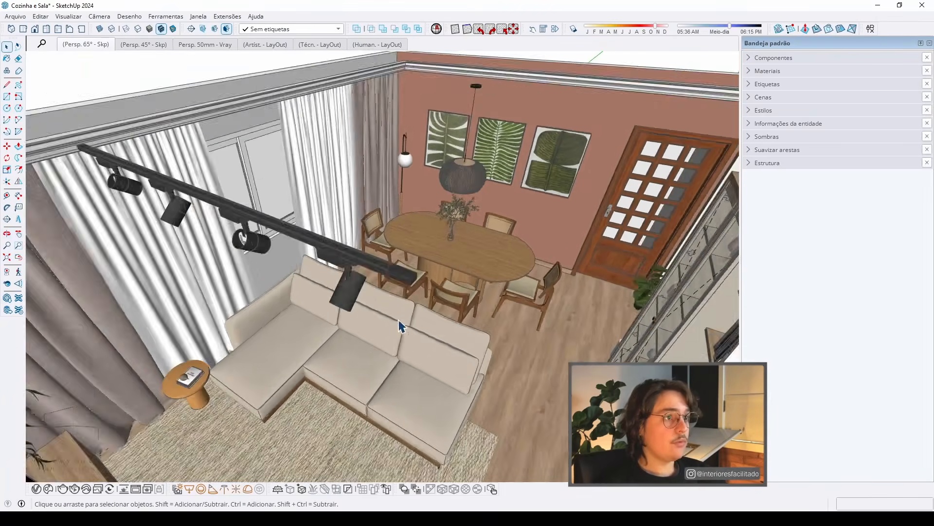
pyautogui.moveTo(404, 324); pyautogui.dragTo(458, 376, button='middle')
pyautogui.scroll(-3, 479, 287)
pyautogui.scroll(-3, 482, 315)
pyautogui.scroll(-1, 313, 329)
pyautogui.scroll(-2, 311, 324)
pyautogui.moveTo(311, 324); pyautogui.dragTo(196, 317, button='middle')
pyautogui.scroll(-2, 196, 317)
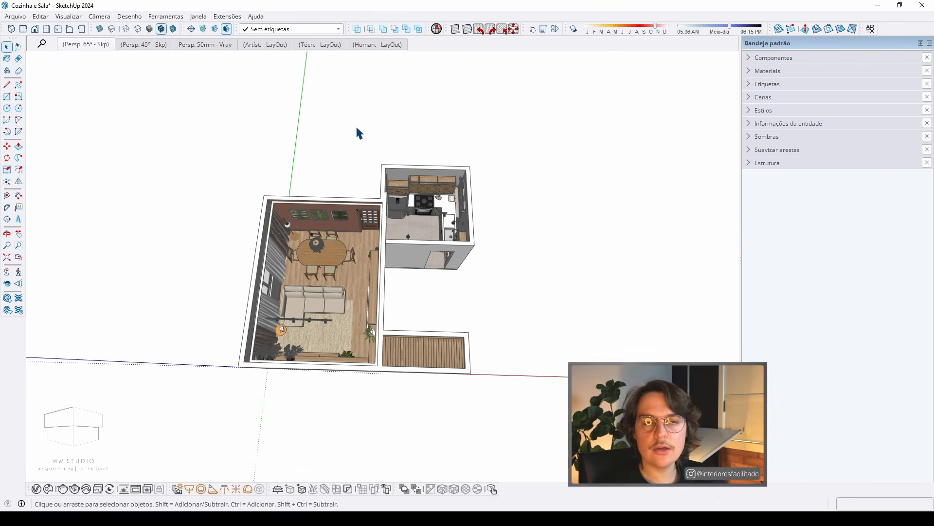
# Step: Examine the overall layout of the living room, kitchen and slatted-wood area from different overhead angles
pyautogui.scroll(1, 384, 129)
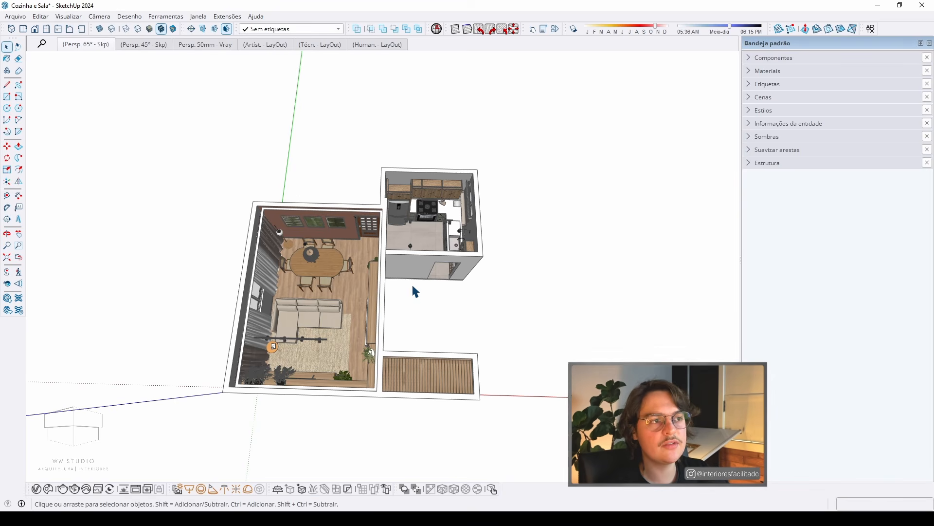
pyautogui.moveTo(354, 307); pyautogui.dragTo(544, 317, button='middle')
pyautogui.moveTo(486, 326); pyautogui.dragTo(546, 268, button='middle')
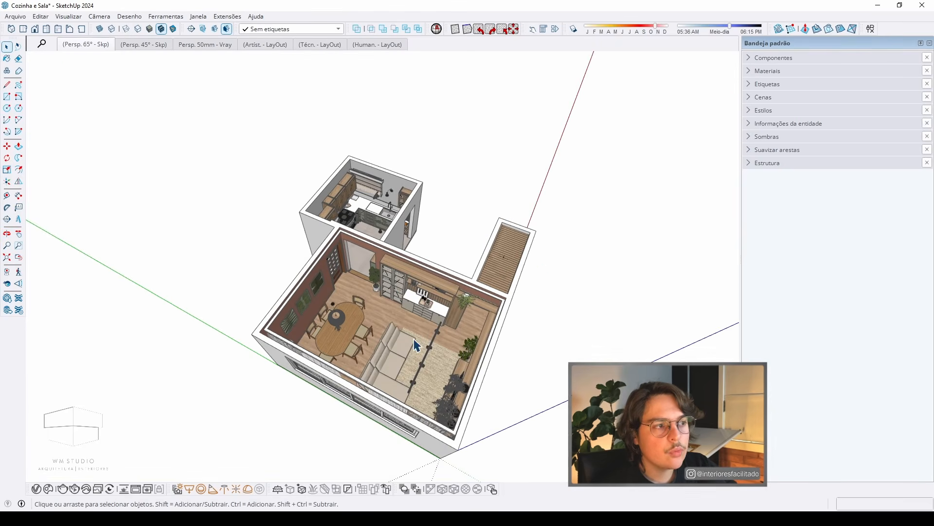
pyautogui.moveTo(371, 290); pyautogui.dragTo(368, 265, button='middle')
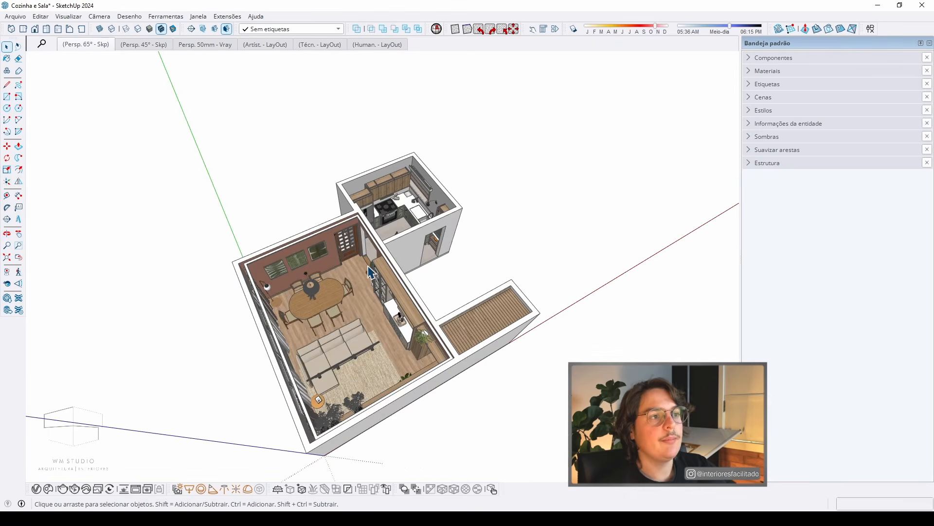
pyautogui.scroll(-2, 490, 314)
pyautogui.moveTo(370, 307); pyautogui.dragTo(254, 303, button='middle')
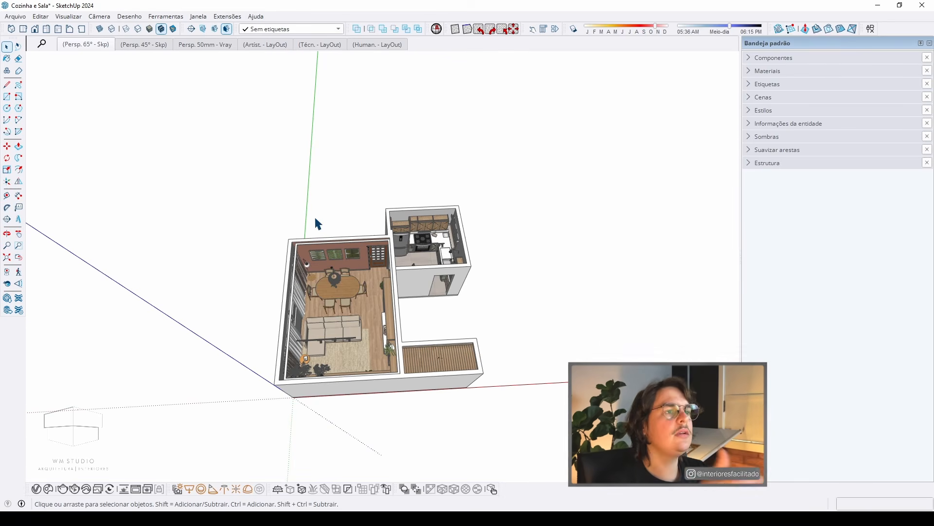
pyautogui.moveTo(336, 231); pyautogui.dragTo(373, 257, button='middle')
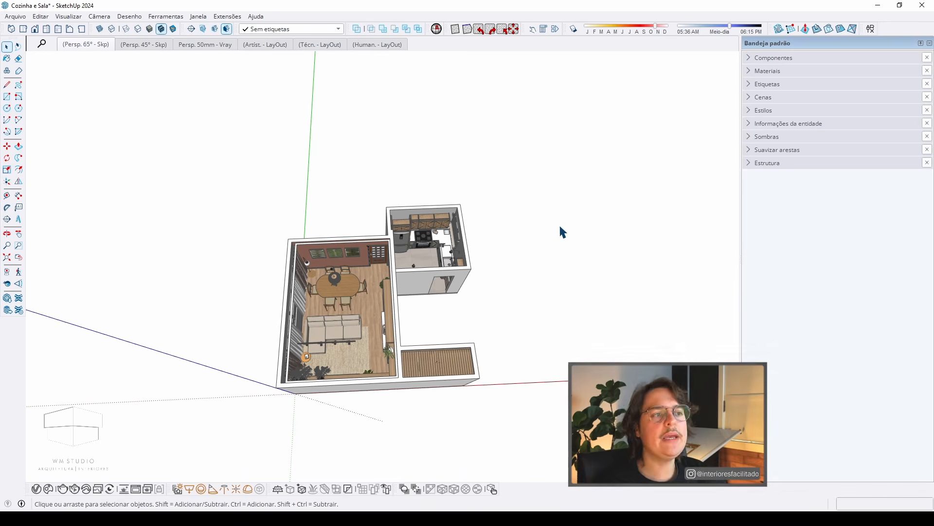
pyautogui.scroll(3, 398, 328)
pyautogui.moveTo(426, 310); pyautogui.dragTo(427, 340, button='middle')
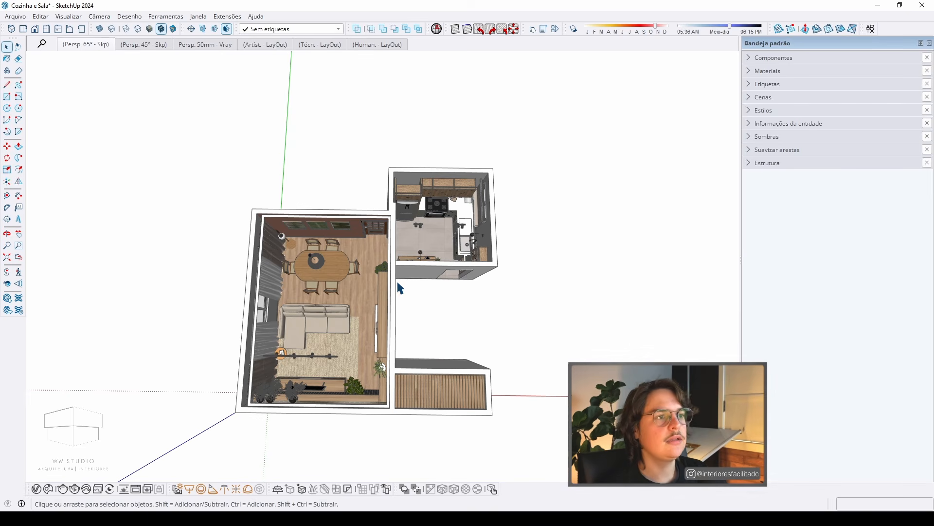
pyautogui.moveTo(396, 285); pyautogui.dragTo(383, 237, button='middle')
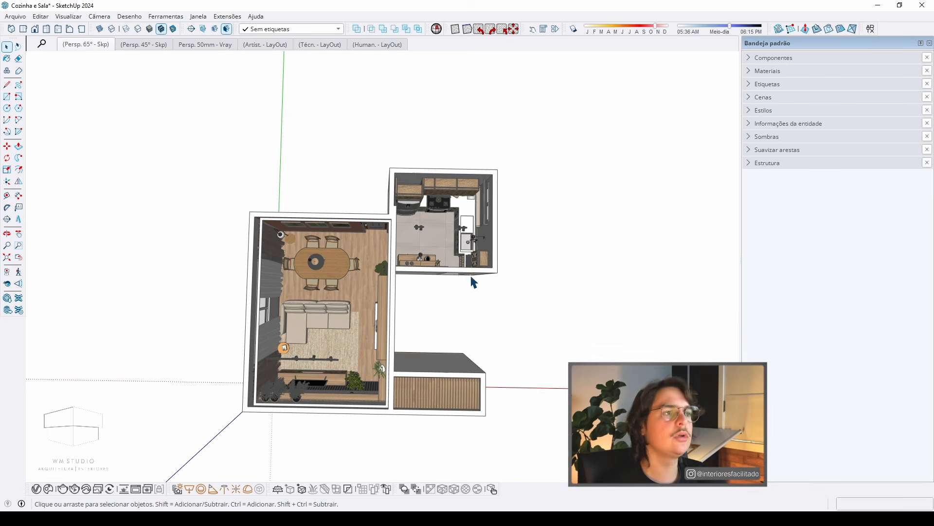
pyautogui.moveTo(422, 281); pyautogui.dragTo(421, 248, button='middle')
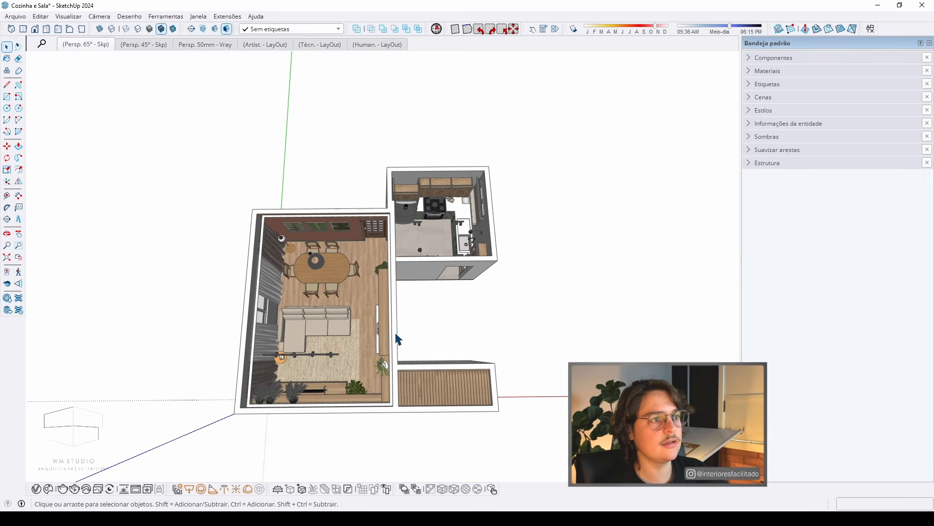
# Step: Examine the glass-door cabinet, sideboard with shelves and TV wall of the living room from several angles
pyautogui.moveTo(397, 339); pyautogui.dragTo(757, 321, button='middle')
pyautogui.scroll(8, 604, 262)
pyautogui.scroll(-4, 378, 319)
pyautogui.scroll(6, 374, 314)
pyautogui.moveTo(279, 211); pyautogui.dragTo(277, 208, button='middle')
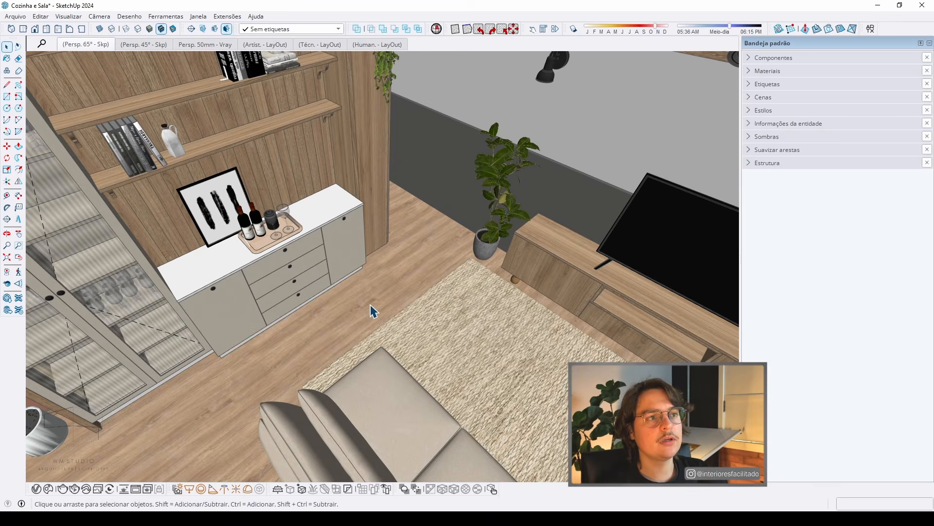
pyautogui.scroll(-4, 373, 310)
pyautogui.moveTo(391, 325); pyautogui.dragTo(258, 295, button='middle')
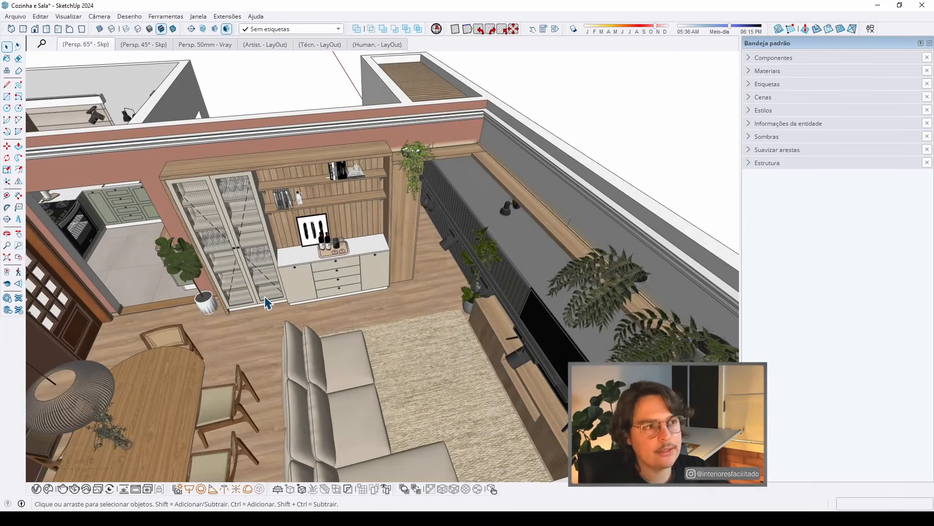
pyautogui.moveTo(366, 281); pyautogui.dragTo(369, 341, button='middle')
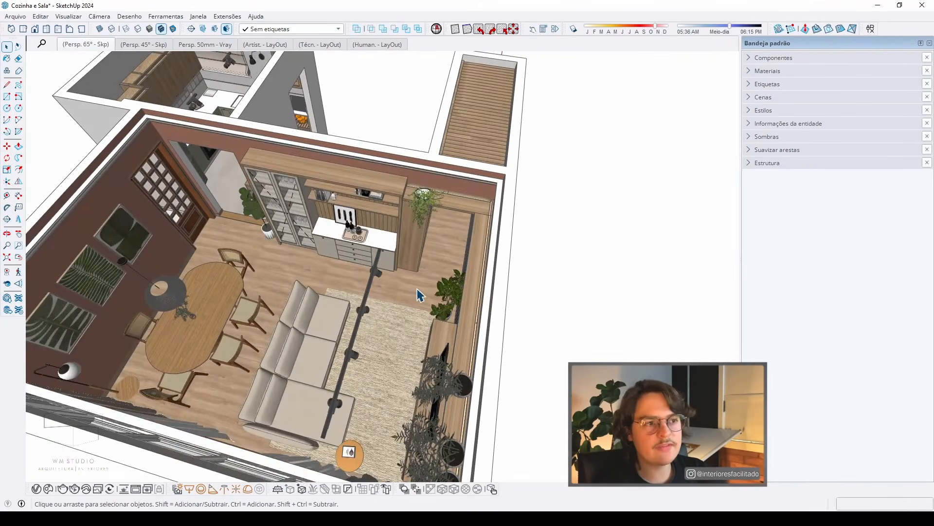
# Step: Examine the kitchen up close, including the sink counter, glass-door wall cabinet, shelves and countertop appliances
pyautogui.scroll(-5, 297, 154)
pyautogui.moveTo(364, 196); pyautogui.dragTo(90, 233, button='middle')
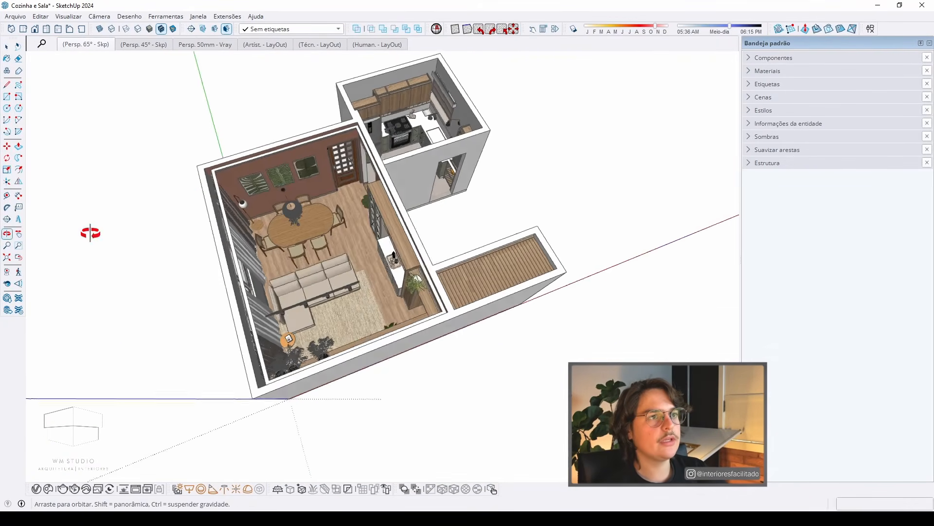
pyautogui.scroll(8, 436, 108)
pyautogui.moveTo(438, 113); pyautogui.dragTo(516, 152, button='middle')
pyautogui.scroll(-5, 310, 232)
pyautogui.scroll(7, 392, 196)
pyautogui.moveTo(392, 196); pyautogui.dragTo(321, 137, button='middle')
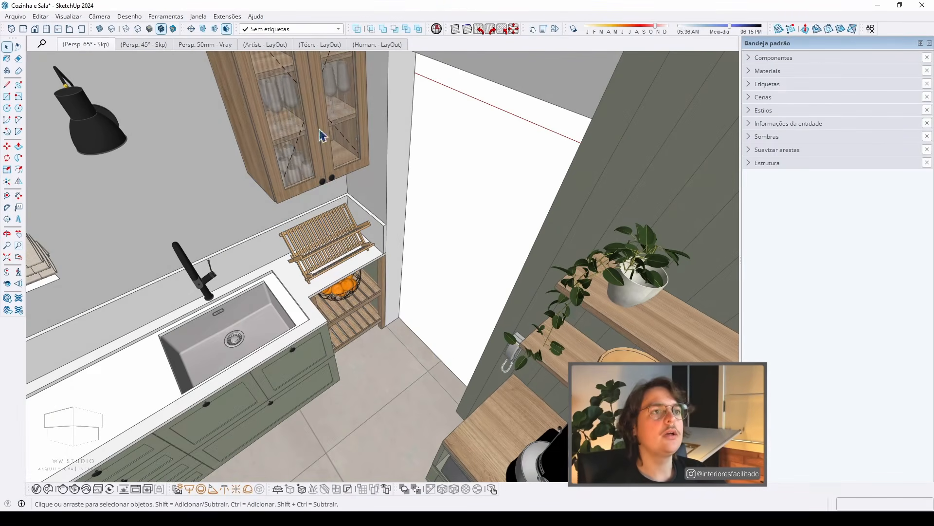
pyautogui.scroll(5, 344, 195)
pyautogui.moveTo(366, 222); pyautogui.dragTo(467, 180, button='middle')
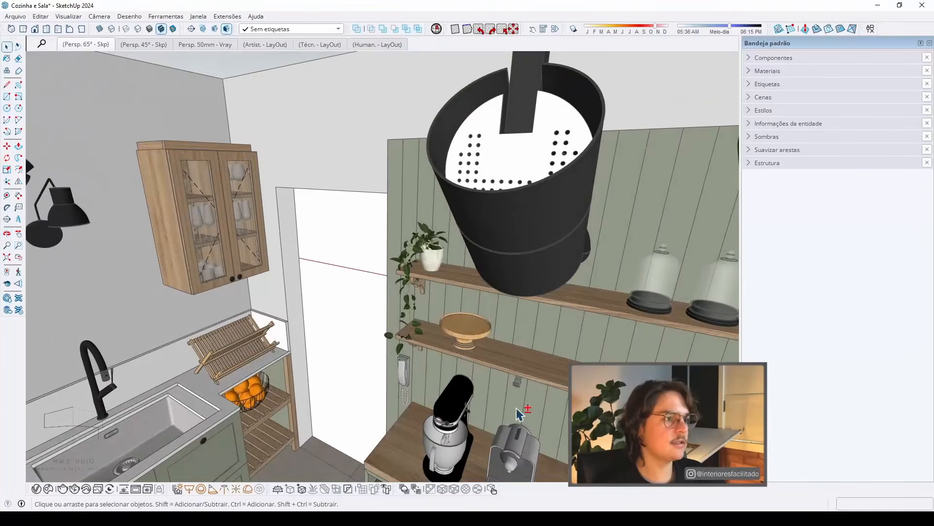
pyautogui.keyDown('shift'); pyautogui.moveTo(521, 411); pyautogui.dragTo(484, 265, button='middle'); pyautogui.keyUp('shift')
pyautogui.moveTo(484, 265)
pyautogui.mouseDown(button='middle')
pyautogui.moveTo(473, 213)
pyautogui.moveTo(577, 167)
pyautogui.moveTo(404, 296)
pyautogui.moveTo(385, 292)
pyautogui.mouseUp(button='middle')
pyautogui.scroll(-10, 404, 296)
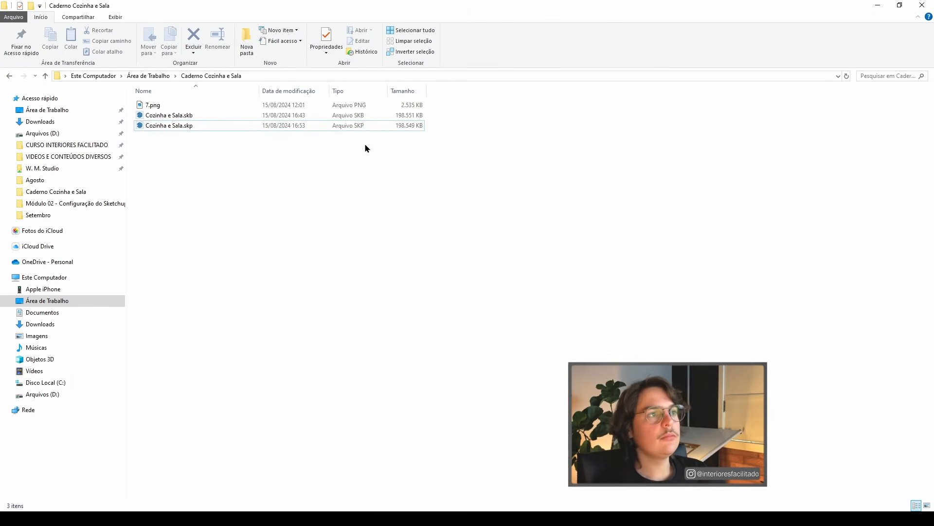
# Step: Switch back to SketchUp and examine the whole model from above, covering the living room, kitchen and slatted-wood area from opposite sides
pyautogui.click(396, 217)
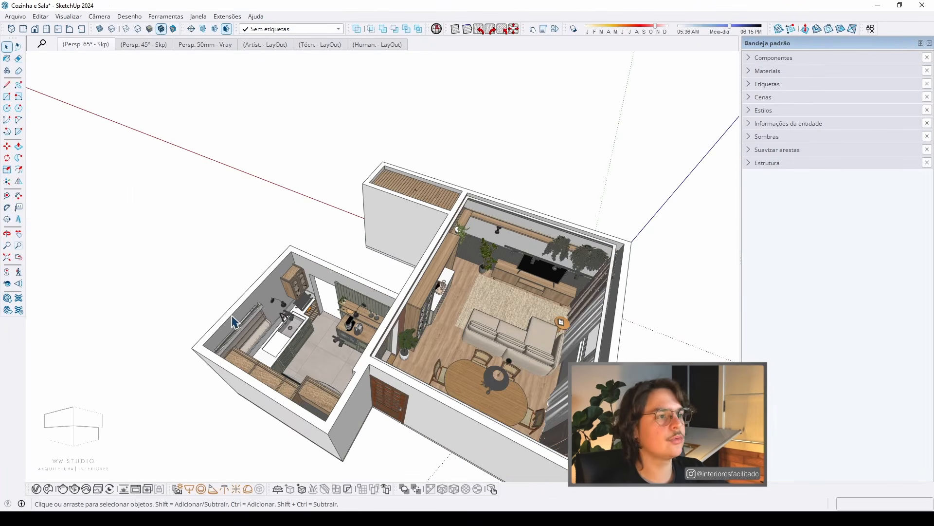
pyautogui.moveTo(543, 359); pyautogui.dragTo(287, 376, button='middle')
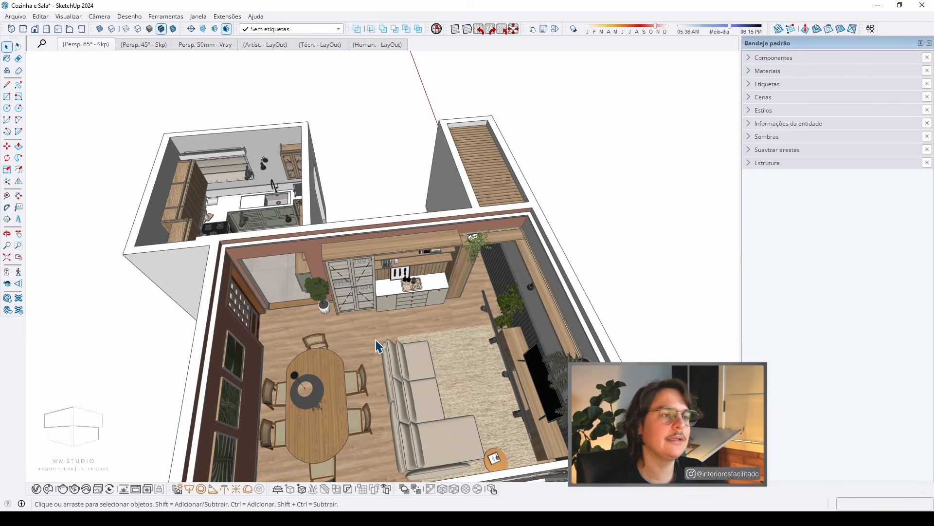
pyautogui.moveTo(378, 347); pyautogui.dragTo(380, 381, button='middle')
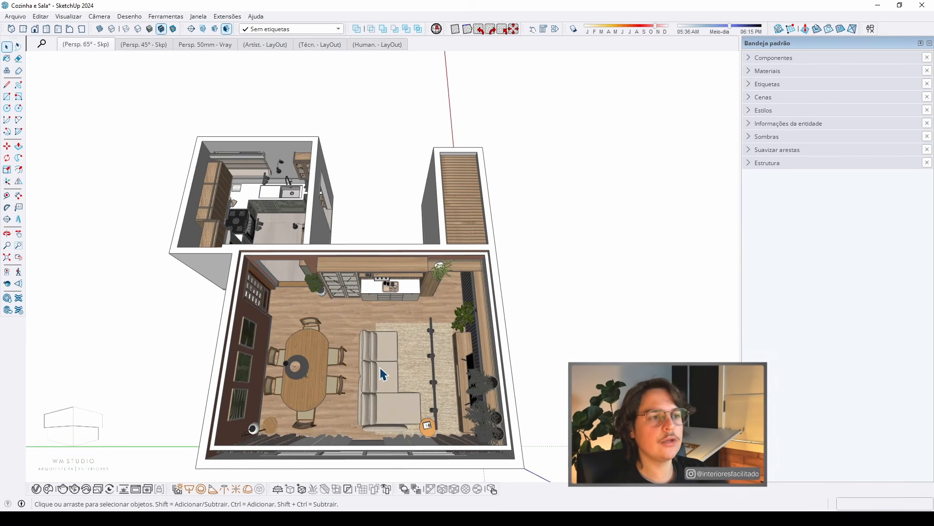
pyautogui.scroll(-2, 369, 345)
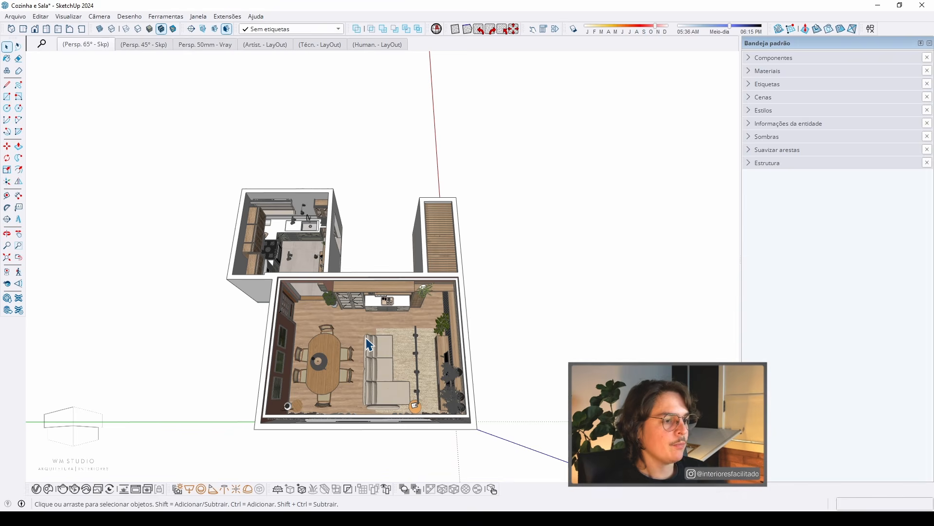
pyautogui.scroll(-1, 404, 362)
pyautogui.moveTo(404, 362); pyautogui.dragTo(273, 215, button='middle')
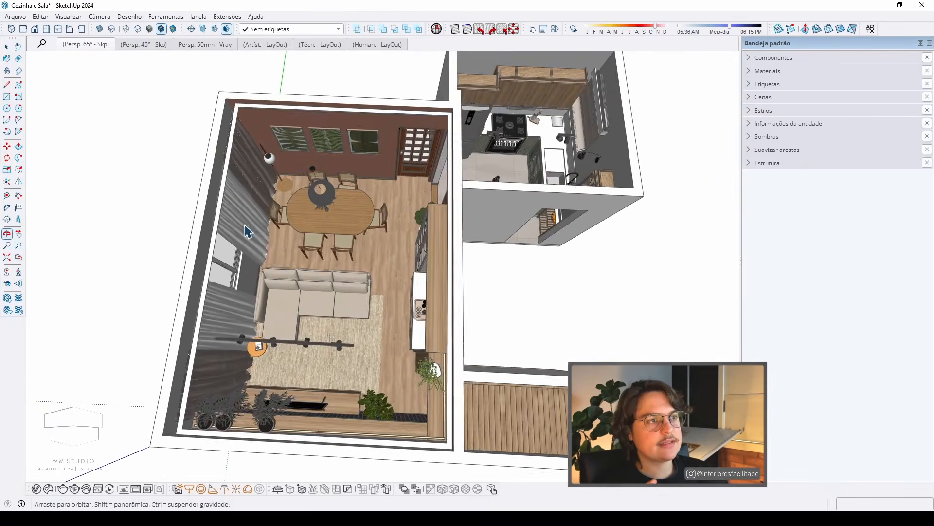
pyautogui.scroll(-1, 273, 204)
pyautogui.scroll(3, 272, 203)
pyautogui.scroll(-2, 273, 204)
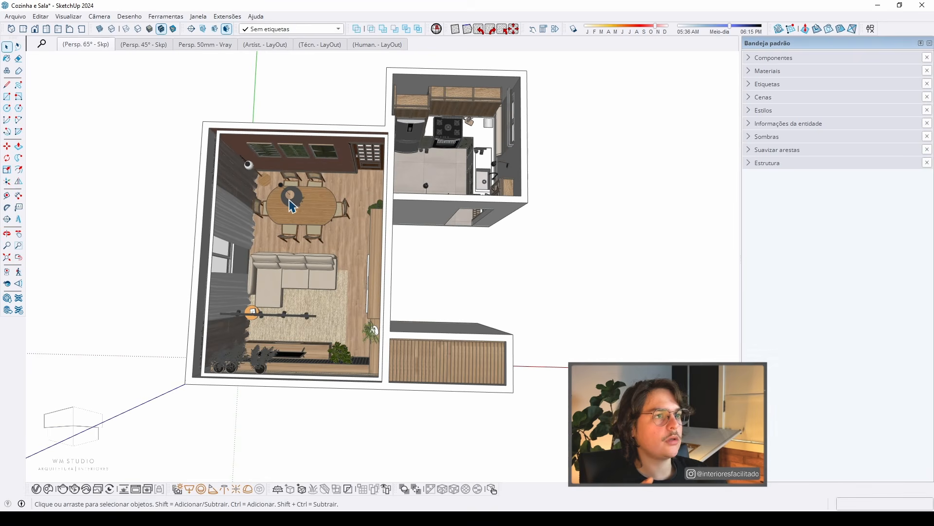
pyautogui.moveTo(398, 168); pyautogui.dragTo(350, 214, button='middle')
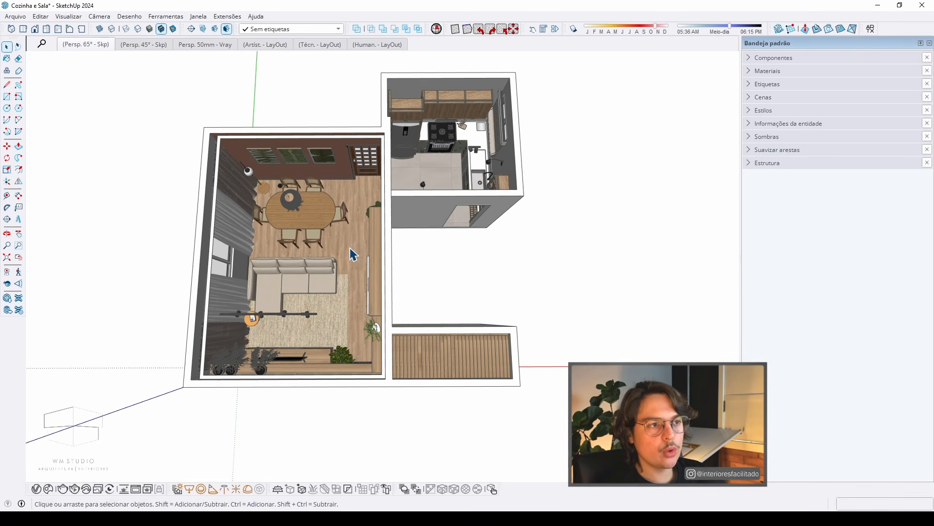
pyautogui.moveTo(354, 249); pyautogui.dragTo(481, 287, button='middle')
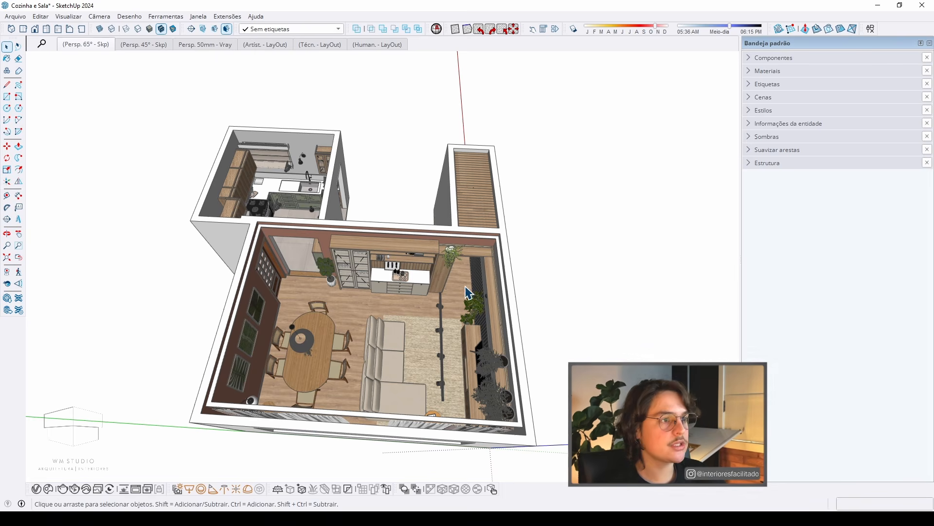
pyautogui.moveTo(453, 310); pyautogui.dragTo(447, 359, button='middle')
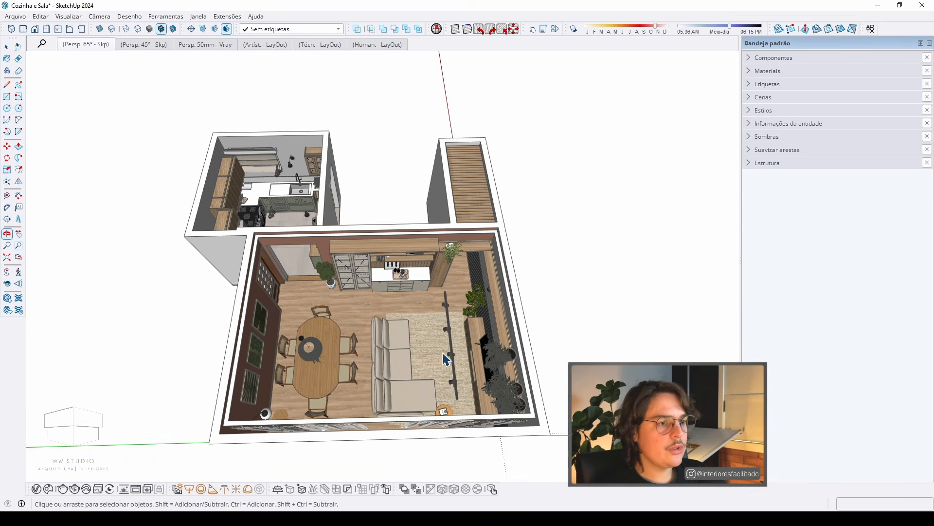
pyautogui.moveTo(352, 225); pyautogui.dragTo(416, 389, button='middle')
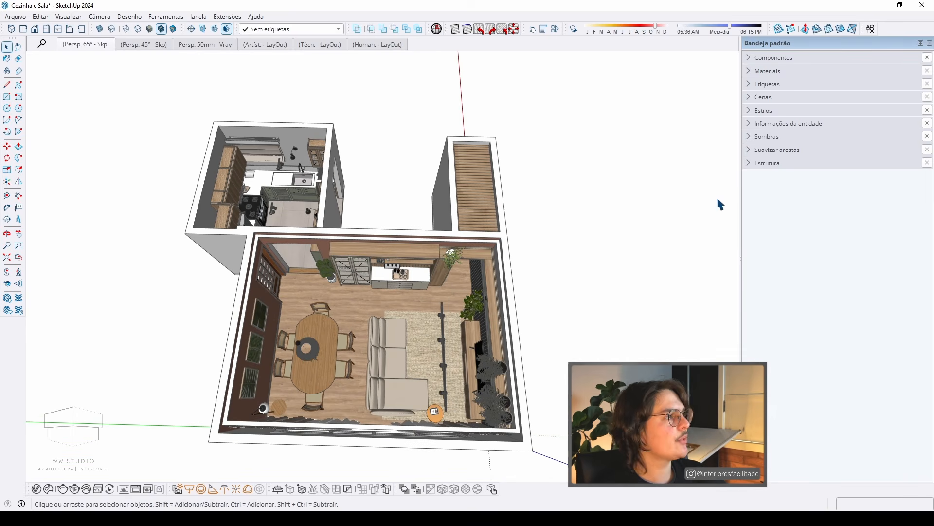
# Step: Switch the Interioreres tag folder off and on again, and inspect the tags inside the Arquitetura and Interioreres folders
pyautogui.click(768, 85)
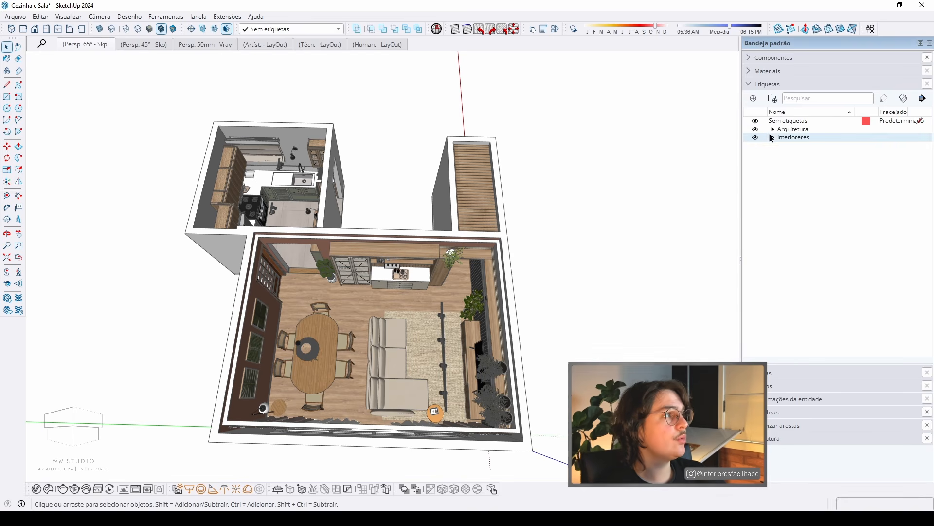
pyautogui.click(755, 137)
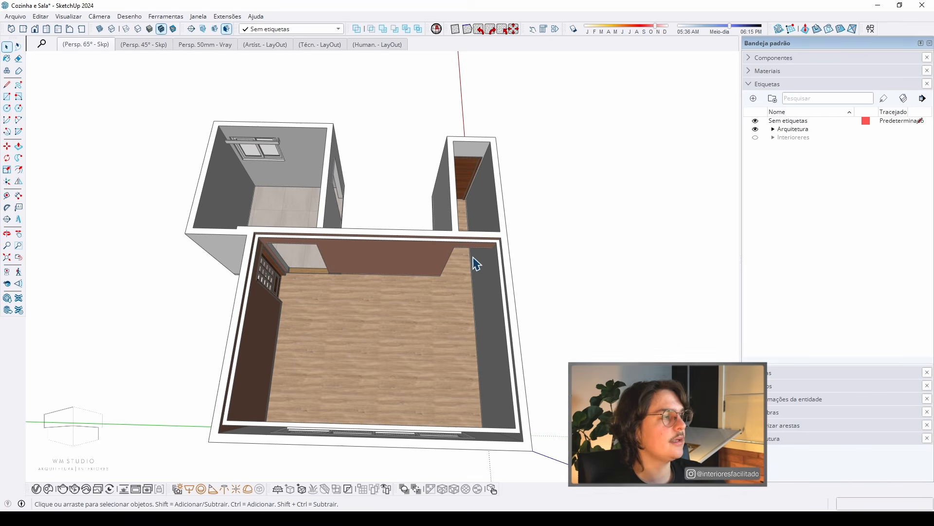
pyautogui.click(756, 137)
pyautogui.click(773, 129)
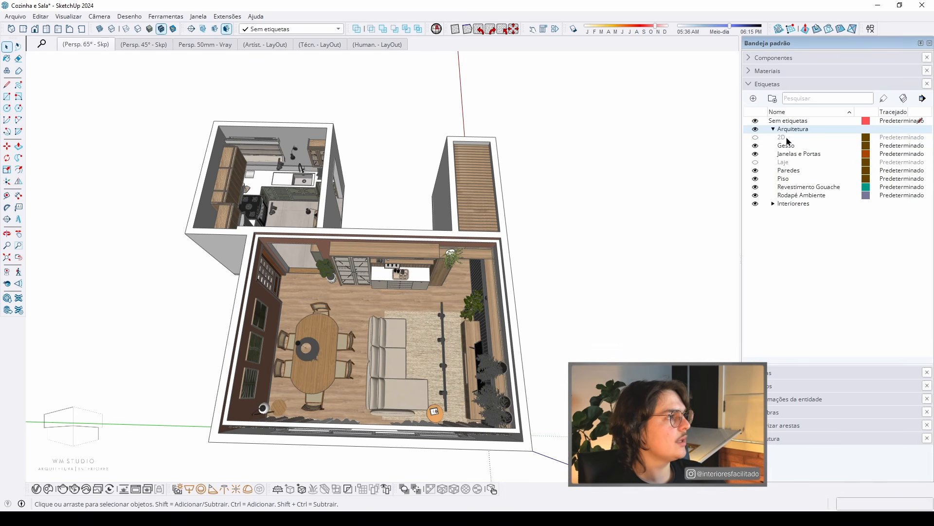
pyautogui.click(774, 129)
pyautogui.click(774, 137)
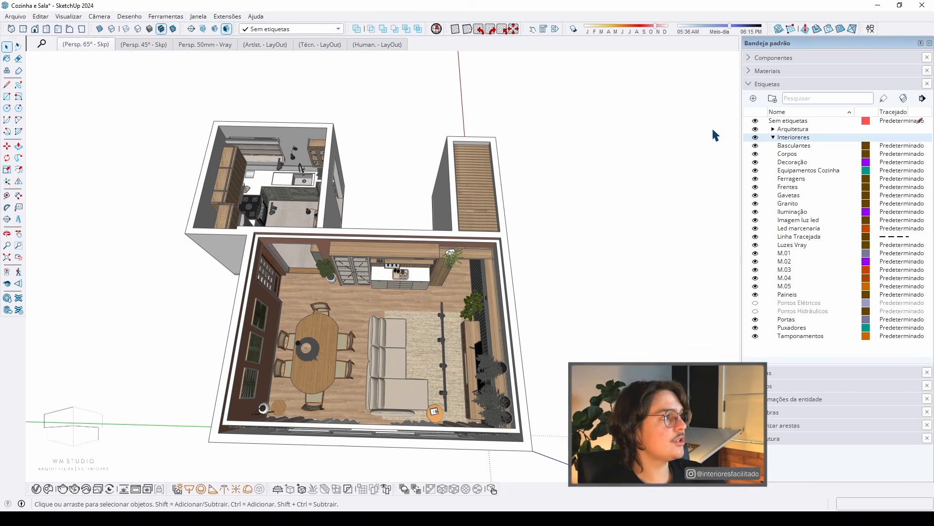
pyautogui.click(768, 83)
# Step: Browse the Biblioteca Marcenaria components to Cozinhas, Inferiores, Eletros, and preview the Inferior Eletro Emb. cabinet without placing it
pyautogui.click(772, 58)
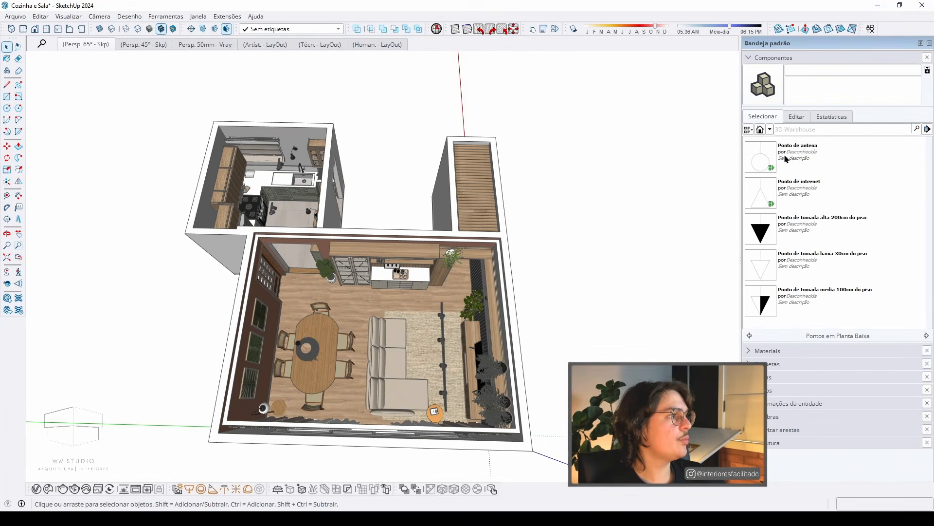
pyautogui.click(770, 130)
pyautogui.click(809, 220)
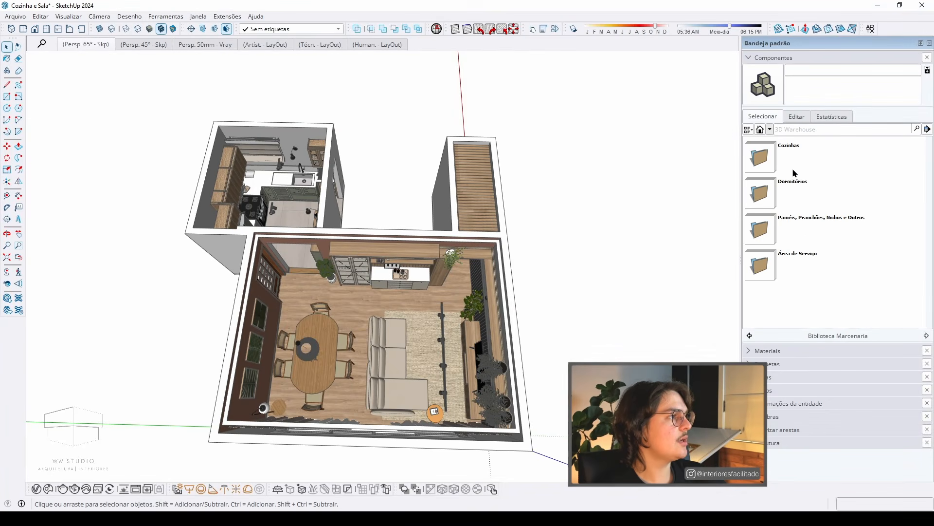
pyautogui.click(766, 163)
pyautogui.click(771, 195)
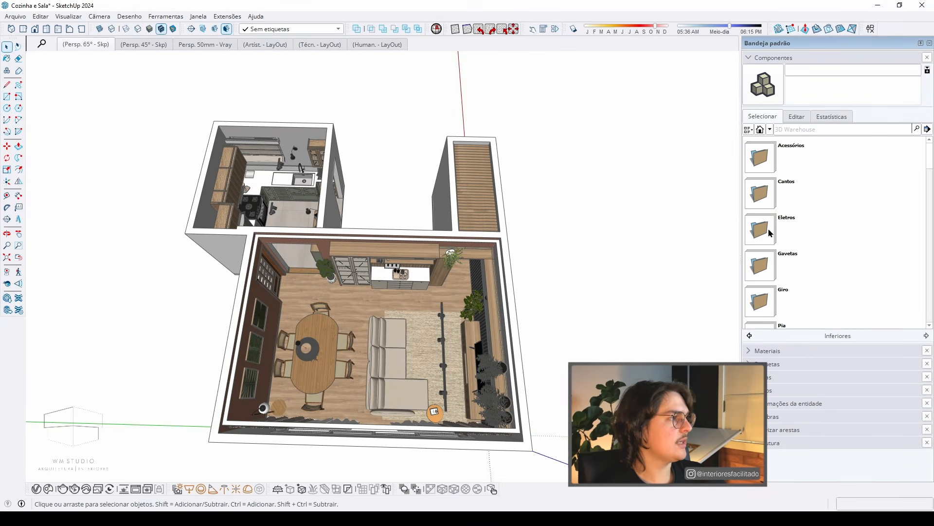
pyautogui.click(768, 191)
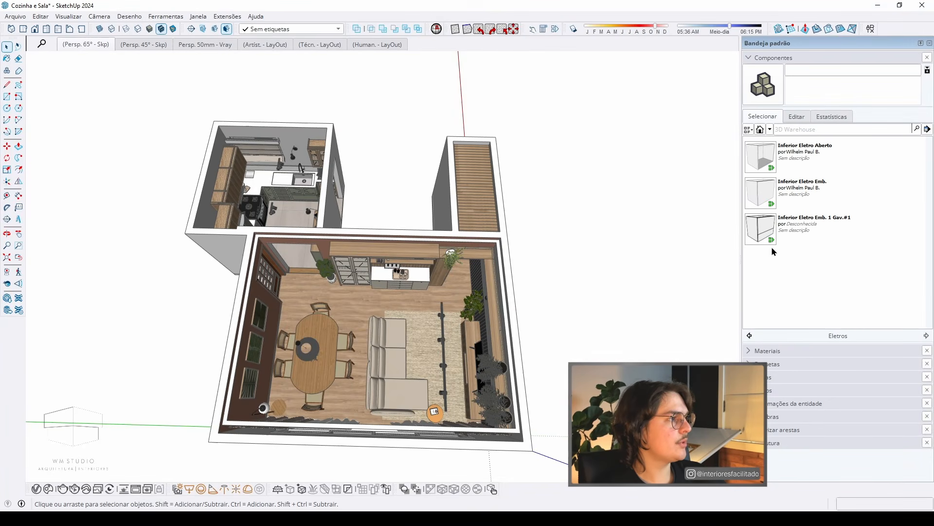
pyautogui.click(762, 195)
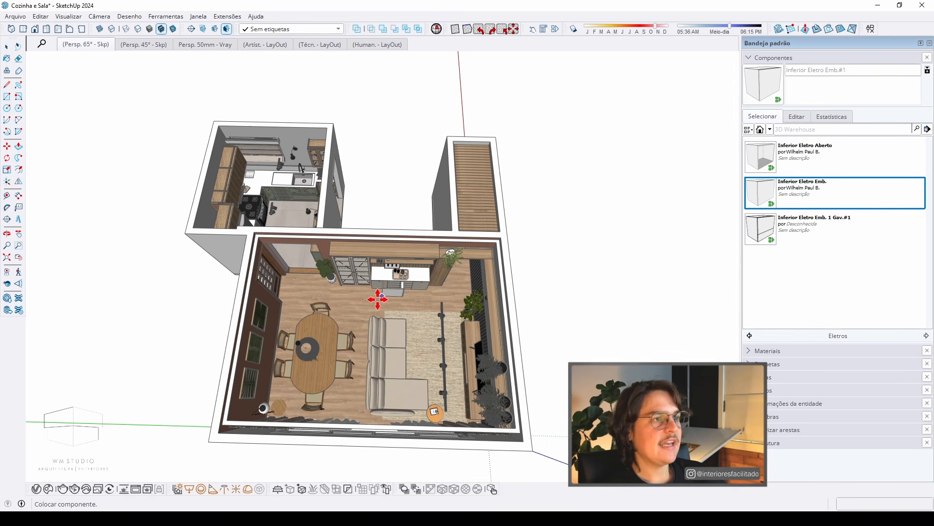
pyautogui.press('Escape')
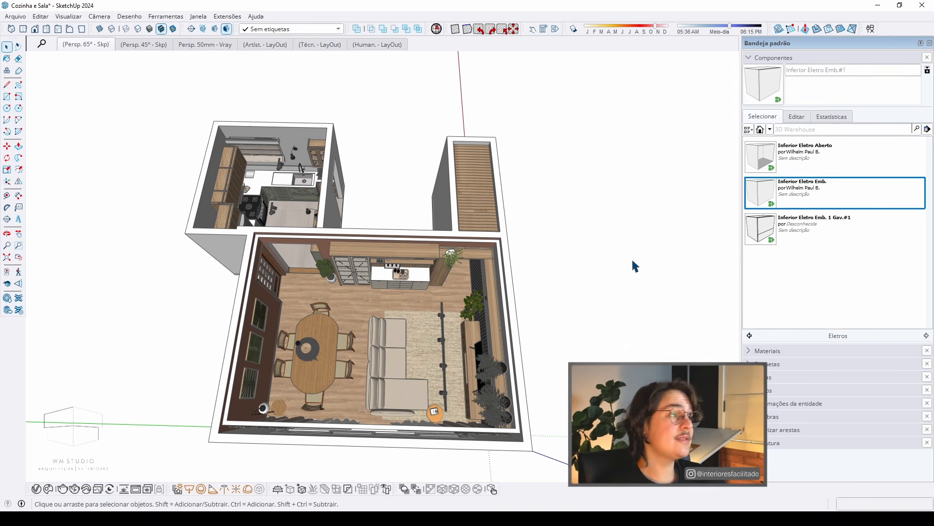
pyautogui.click(774, 58)
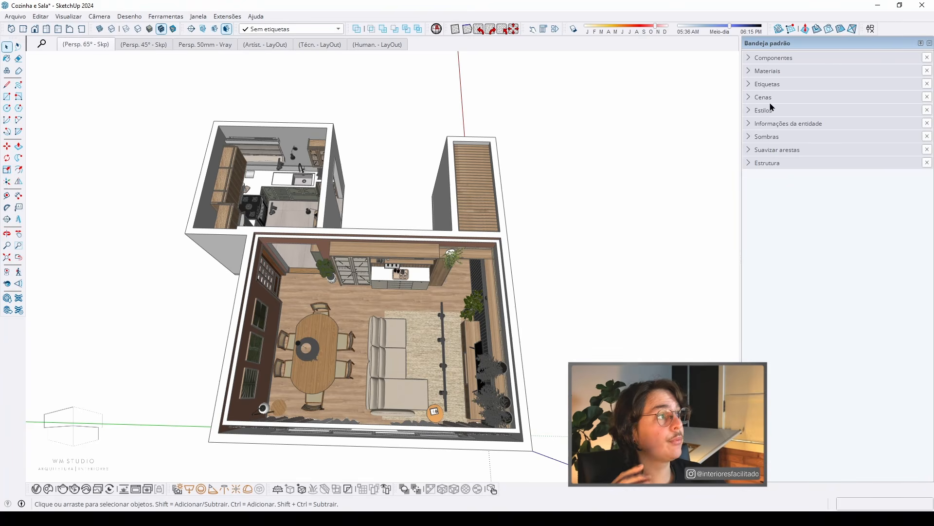
# Step: Hide the Linha Tracejada and Portas tags to open up the living room's glass-door cabinet and sideboard
pyautogui.scroll(10, 367, 270)
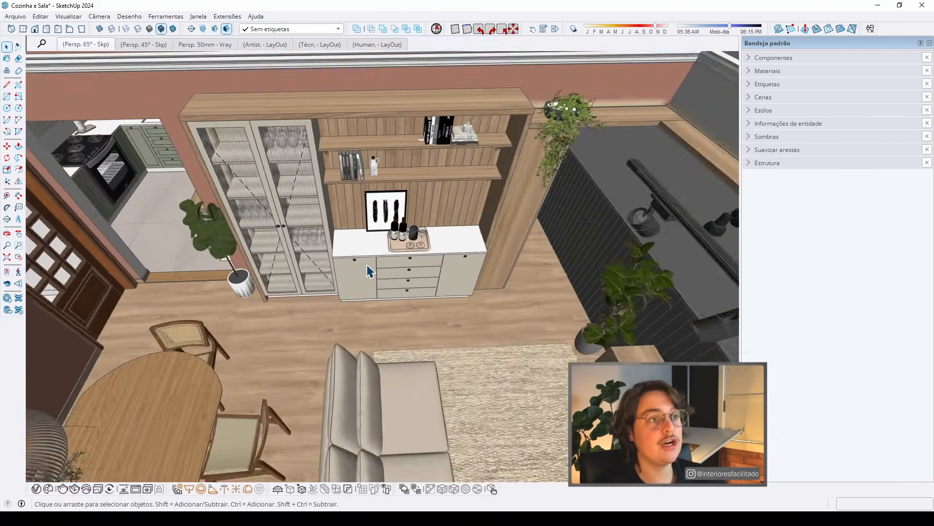
pyautogui.moveTo(367, 264); pyautogui.dragTo(335, 232, button='middle')
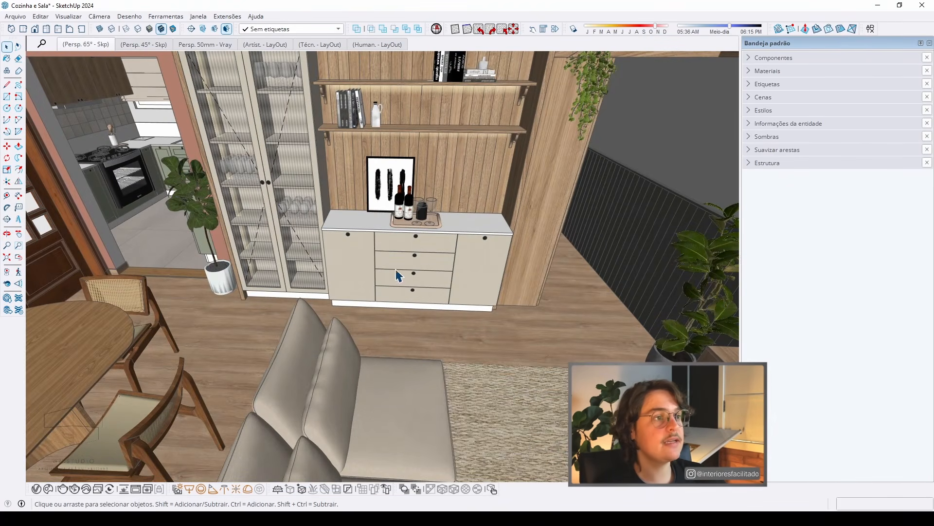
pyautogui.moveTo(398, 276); pyautogui.dragTo(394, 299, button='middle')
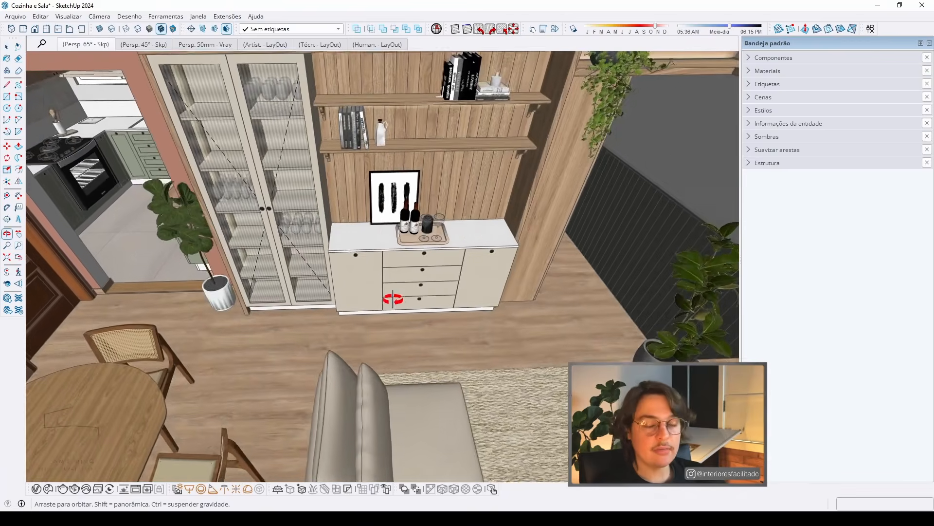
pyautogui.scroll(-3, 393, 298)
pyautogui.scroll(-2, 381, 307)
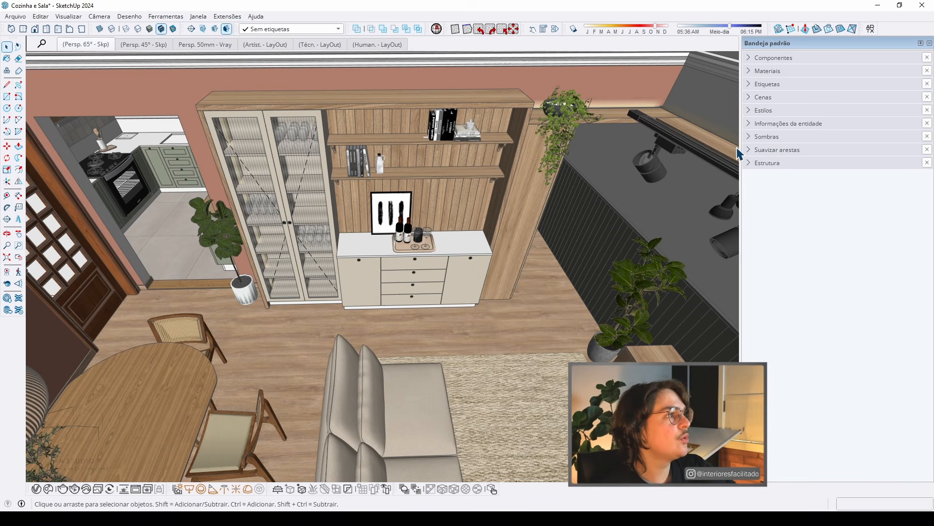
pyautogui.click(774, 85)
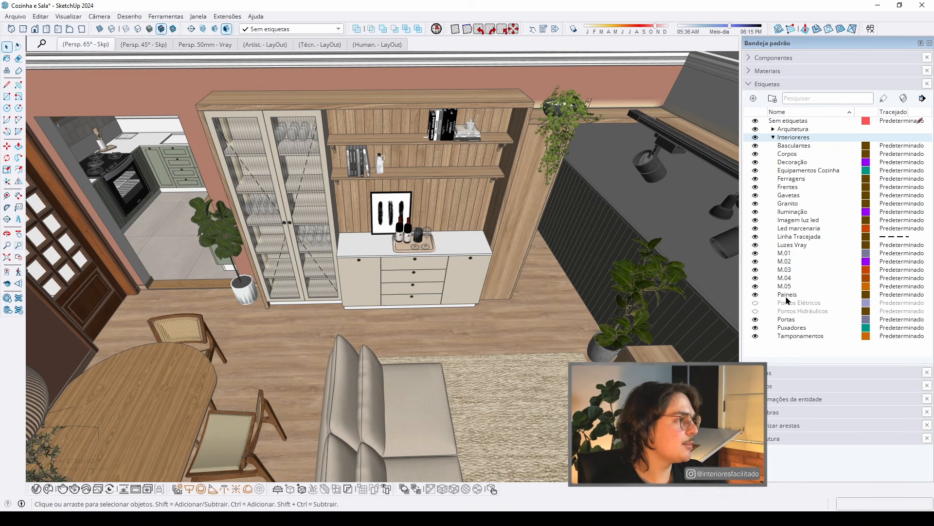
pyautogui.click(755, 237)
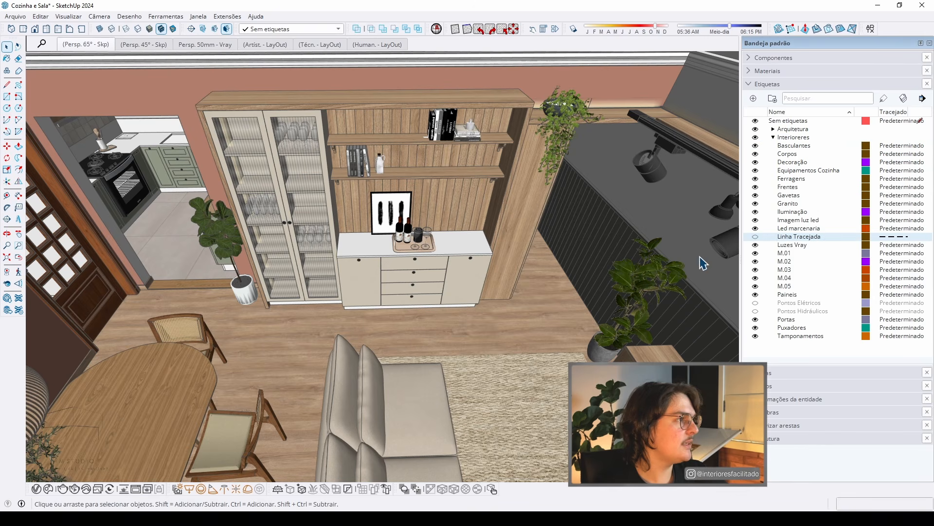
pyautogui.click(756, 320)
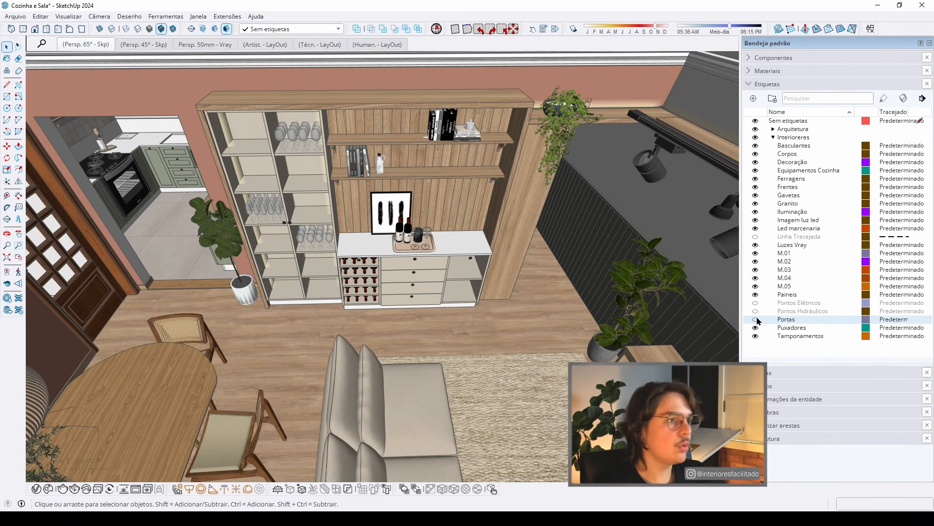
# Step: Hide the Puxadores and Frentes tags to remove the handles and drawer fronts from the sideboard
pyautogui.moveTo(312, 161); pyautogui.dragTo(303, 200, button='middle')
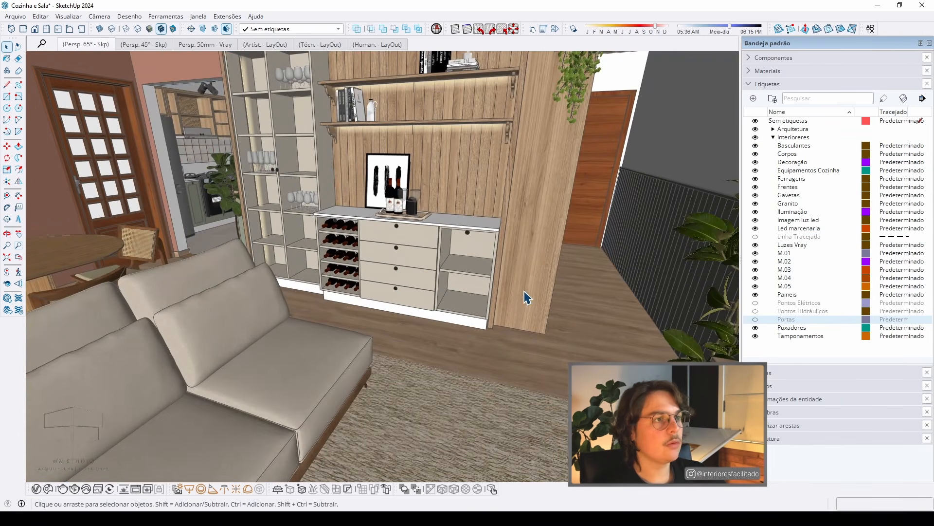
pyautogui.click(755, 329)
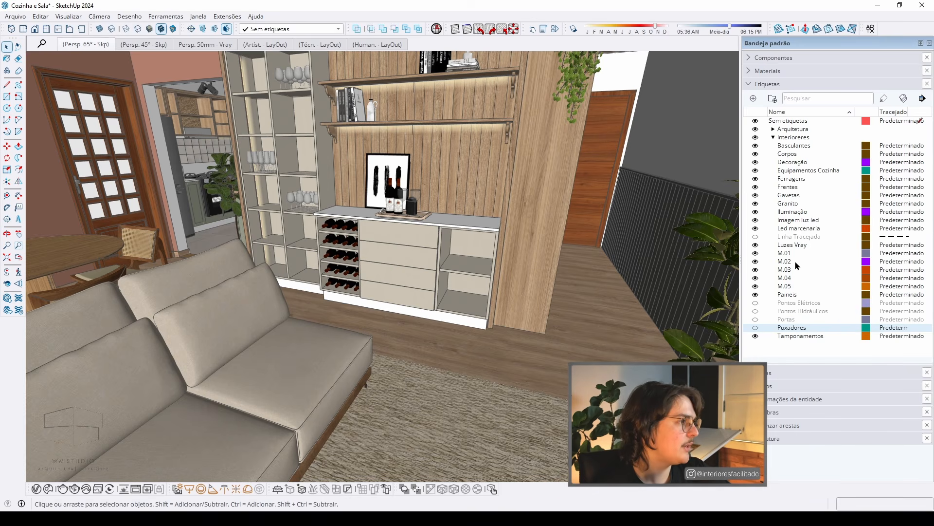
pyautogui.click(774, 191)
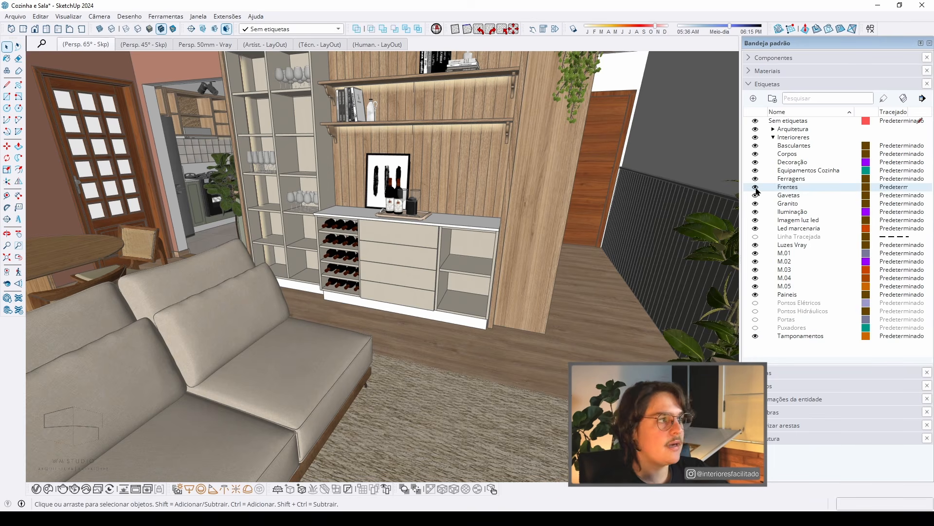
pyautogui.click(756, 188)
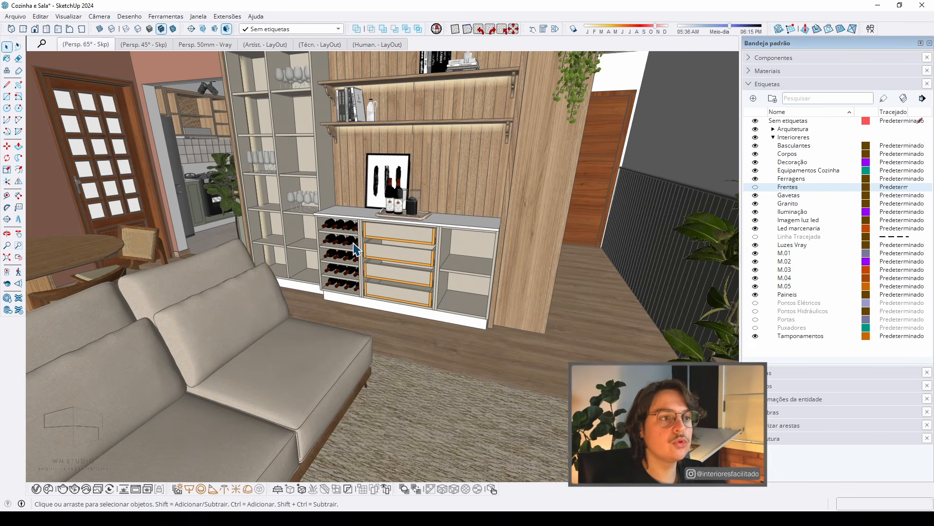
# Step: Hide the Decoração tag and examine the bare cabinet, shelves and drawer boxes from the front and at an angle
pyautogui.moveTo(421, 360); pyautogui.dragTo(501, 253, button='middle')
pyautogui.click(755, 162)
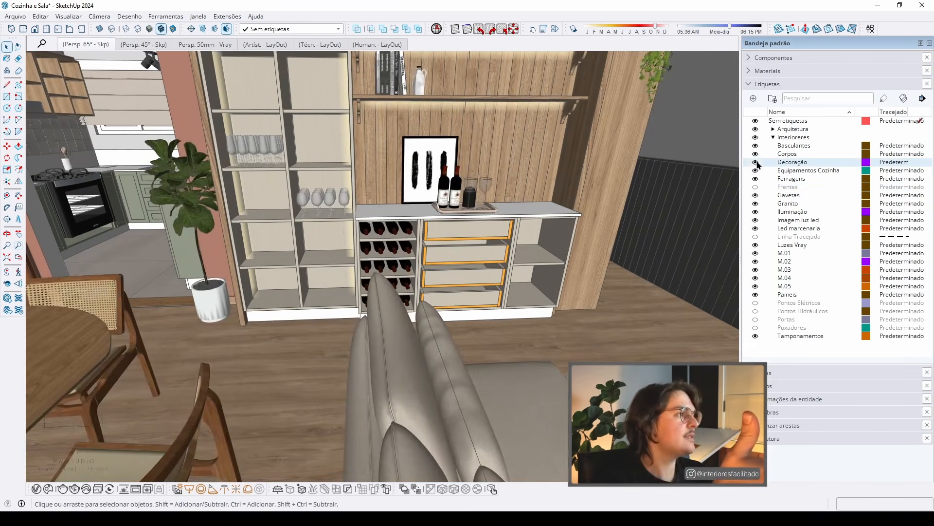
pyautogui.scroll(-3, 313, 315)
pyautogui.moveTo(430, 233); pyautogui.dragTo(417, 215, button='middle')
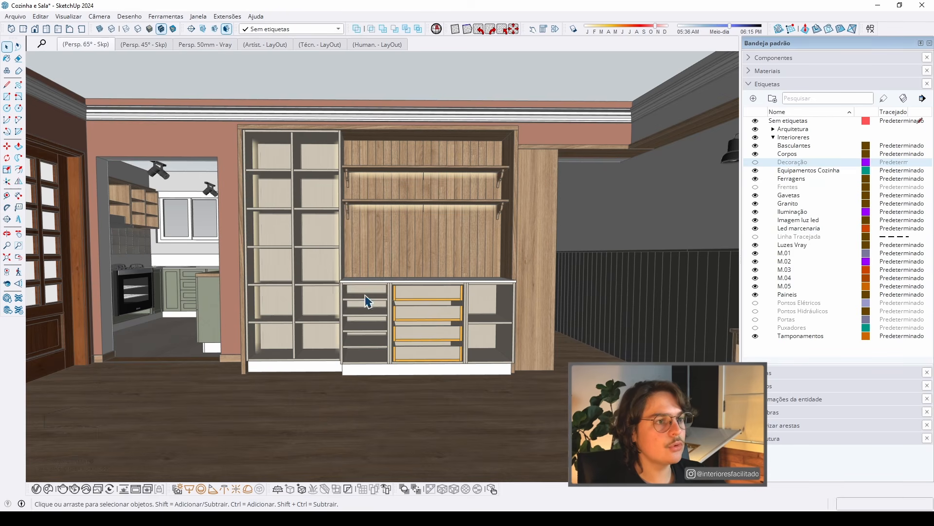
pyautogui.moveTo(368, 302); pyautogui.dragTo(421, 375, button='middle')
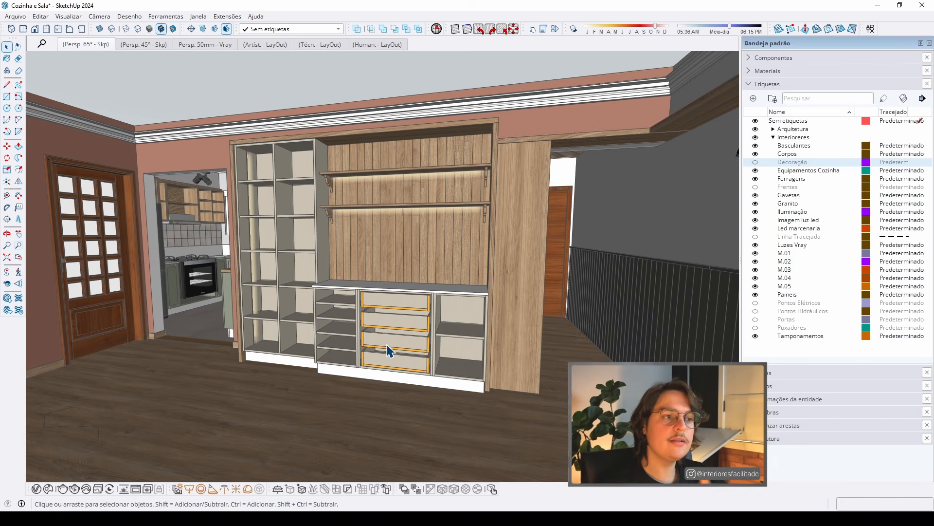
# Step: Show the Decoração tag and hide it again to compare the living room with and without its furnishings from above
pyautogui.moveTo(387, 344); pyautogui.dragTo(384, 391, button='middle')
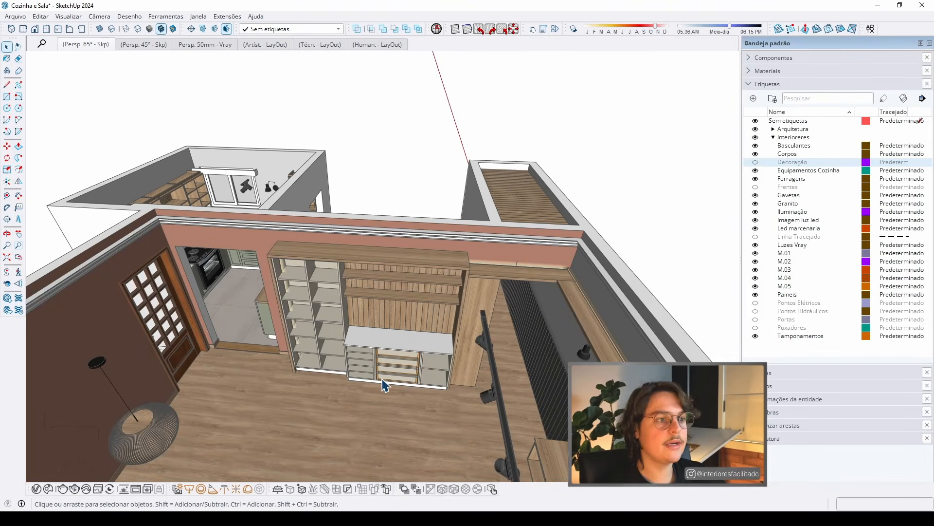
pyautogui.moveTo(316, 325); pyautogui.dragTo(708, 144, button='middle')
pyautogui.click(755, 162)
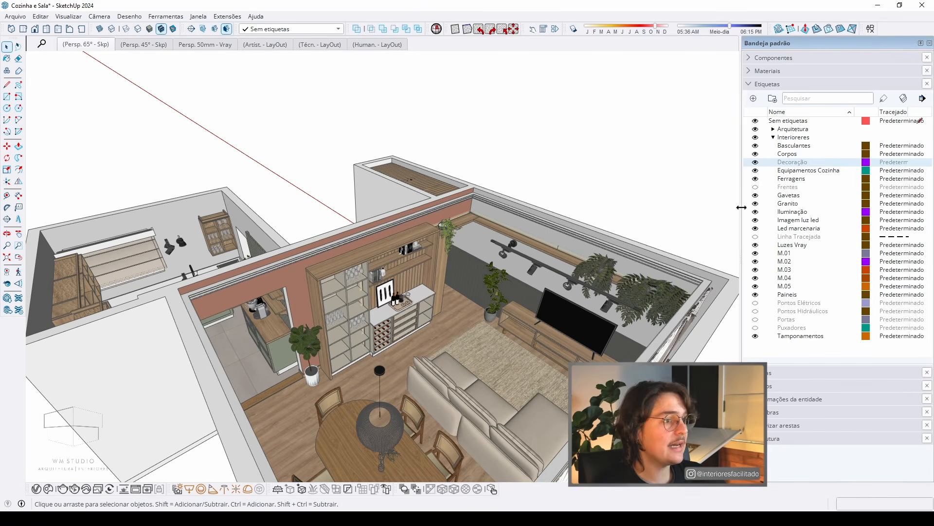
pyautogui.click(755, 162)
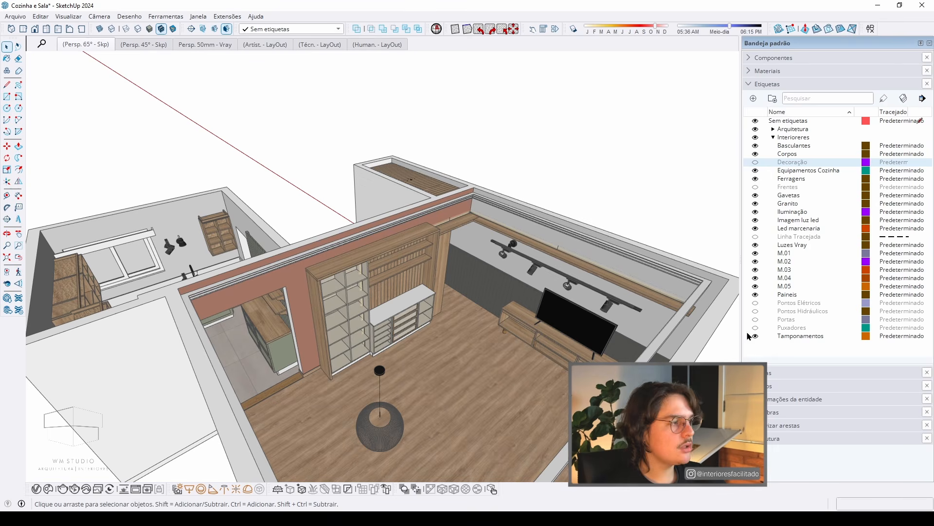
# Step: Enlarge the tag list area and view the whole living room and kitchen from above
pyautogui.moveTo(776, 361); pyautogui.dragTo(775, 419)
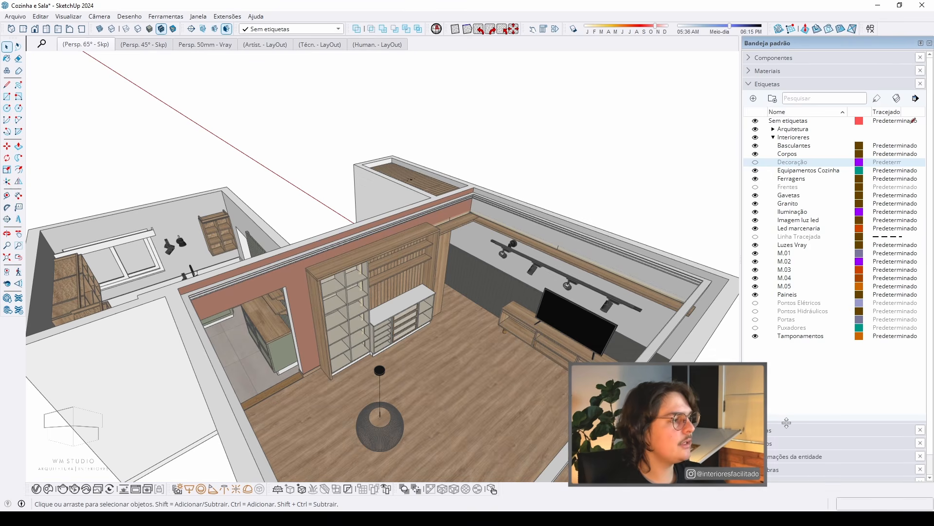
pyautogui.moveTo(446, 314); pyautogui.dragTo(438, 396, button='middle')
pyautogui.scroll(-3, 306, 370)
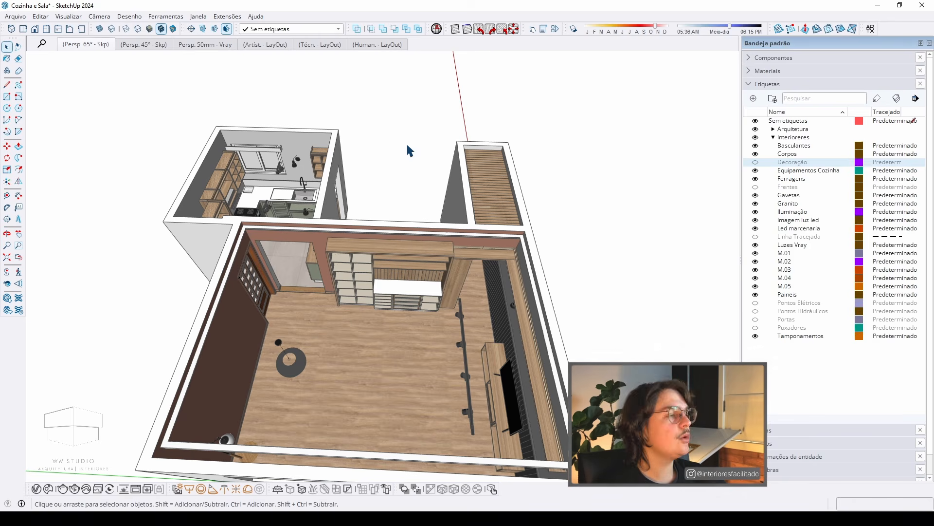
pyautogui.moveTo(305, 92); pyautogui.dragTo(340, 136, button='middle')
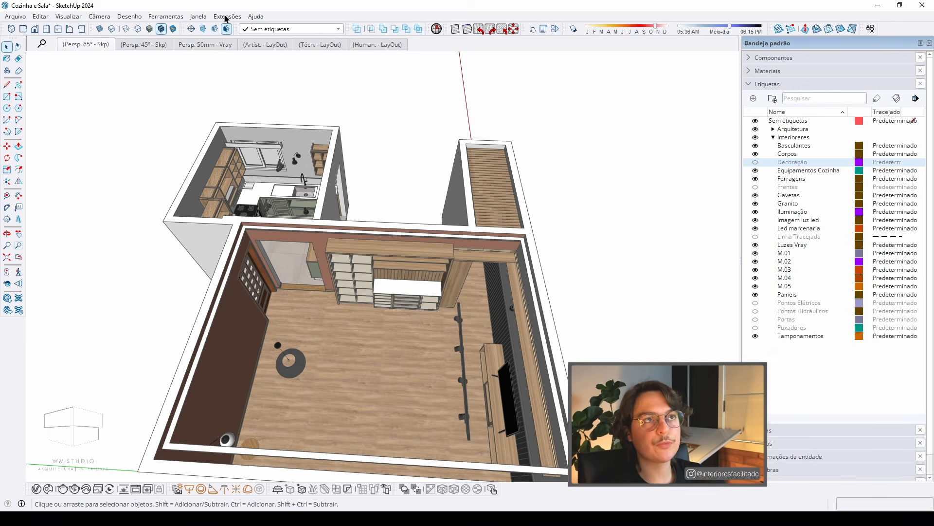
# Step: Open the model information statistics and purge the unused items from the whole model
pyautogui.click(225, 18)
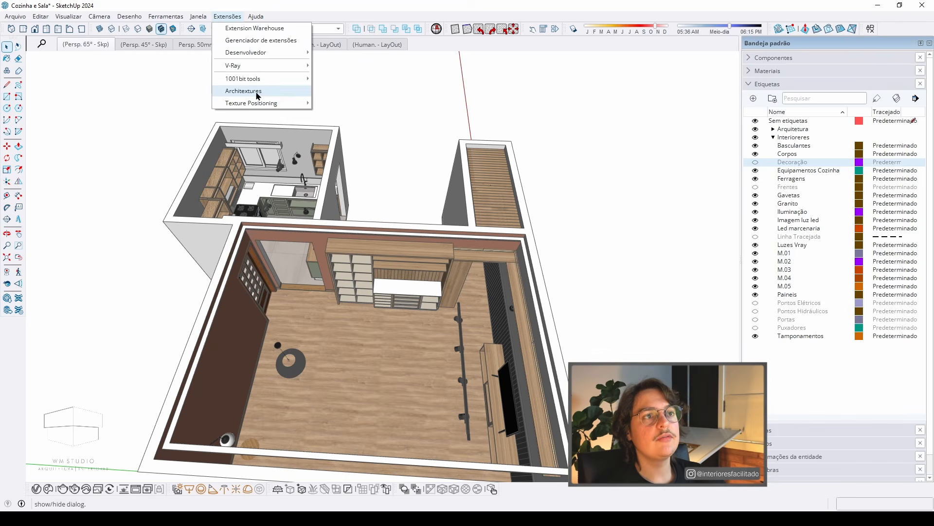
pyautogui.moveTo(194, 20)
pyautogui.click(225, 67)
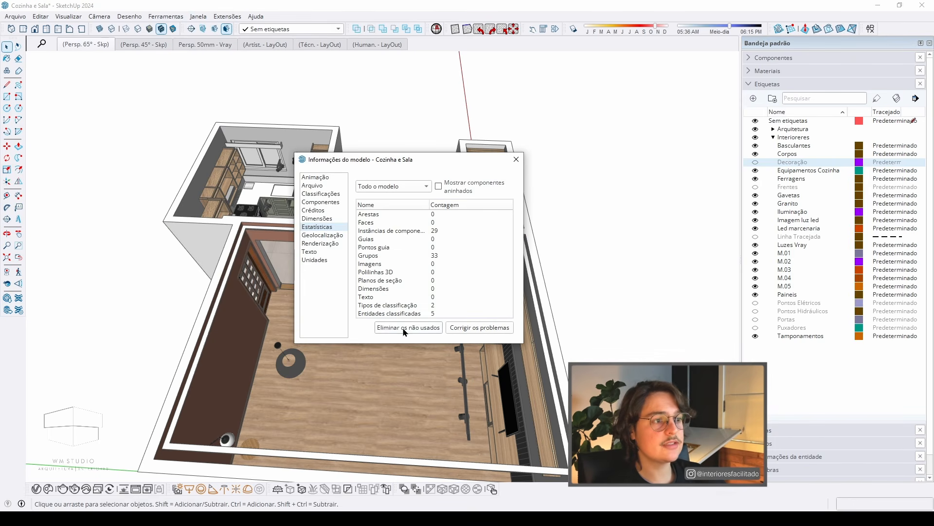
pyautogui.click(404, 329)
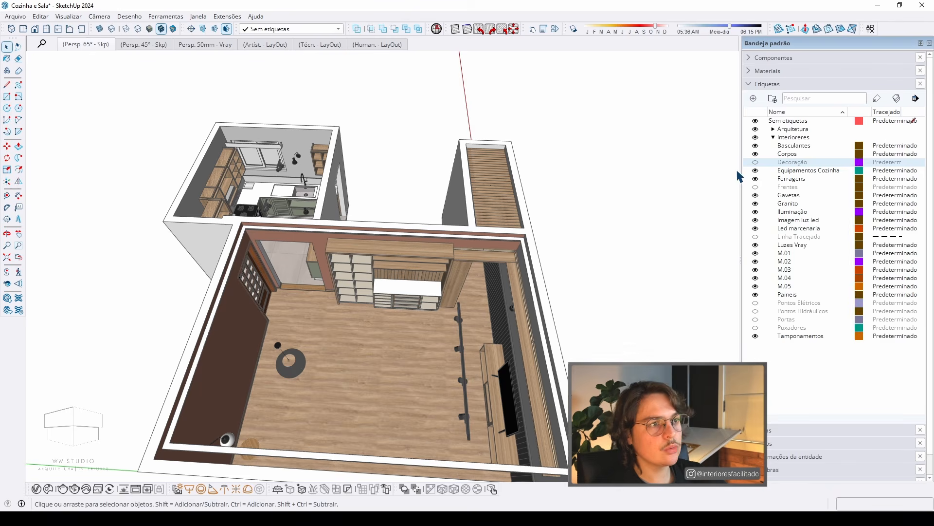
# Step: Show the Frentes, Portas and Puxadores tags to restore the cabinet fronts, doors and handles
pyautogui.moveTo(431, 244); pyautogui.dragTo(289, 288, button='middle')
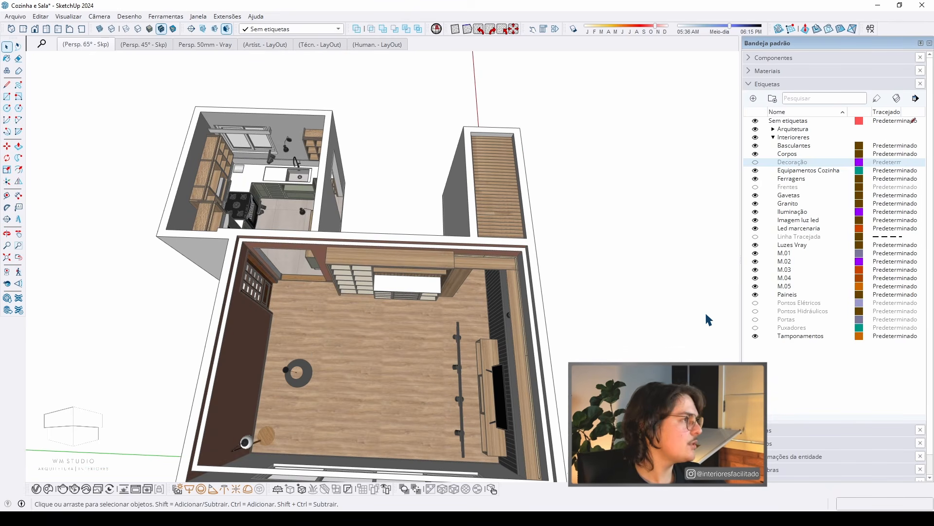
pyautogui.moveTo(730, 472); pyautogui.dragTo(835, 182, button='middle')
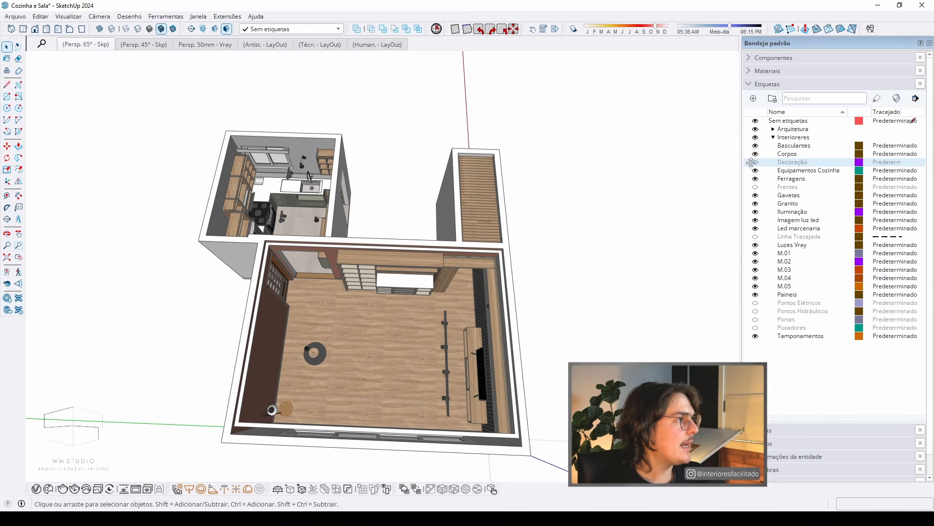
pyautogui.click(756, 187)
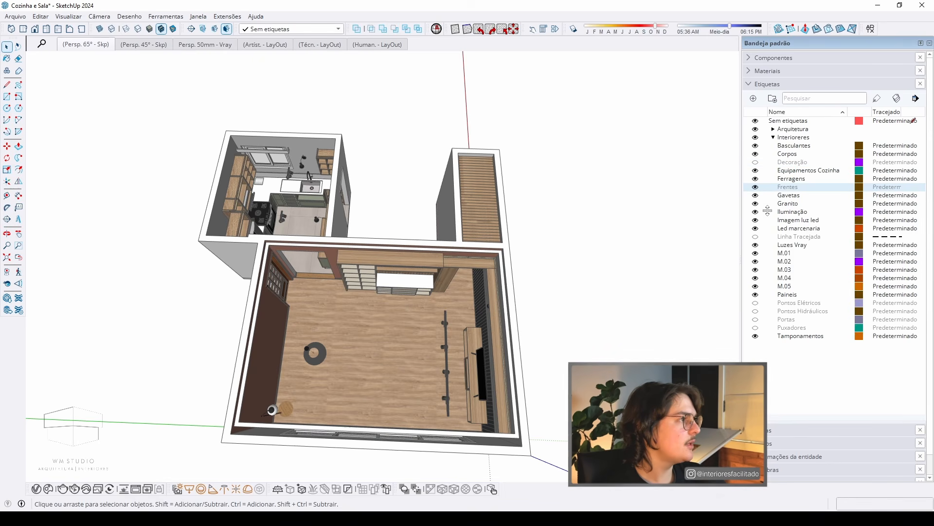
pyautogui.click(755, 319)
pyautogui.click(757, 328)
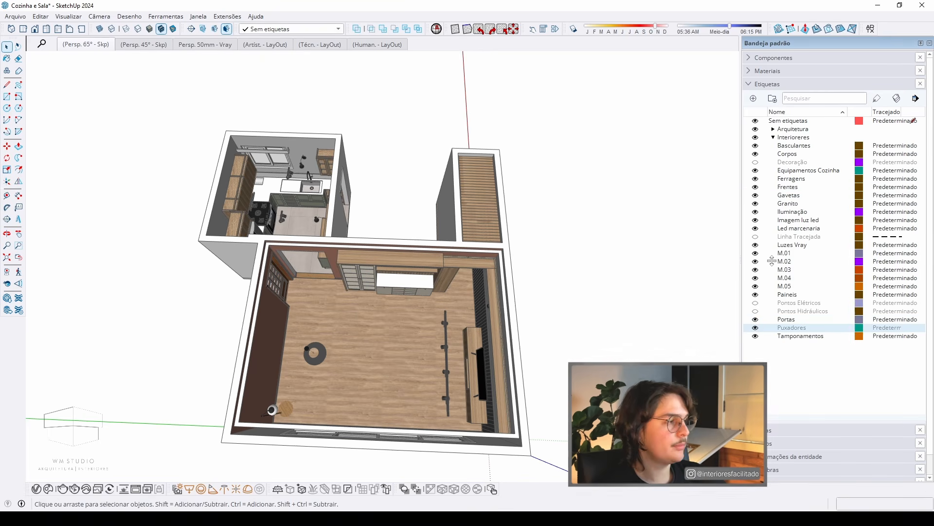
# Step: Hide all interior tags from Basculantes to Tamponamentos so that only the architecture is displayed
pyautogui.click(800, 336)
pyautogui.keyDown('shift'); pyautogui.click(793, 146); pyautogui.keyUp('shift')
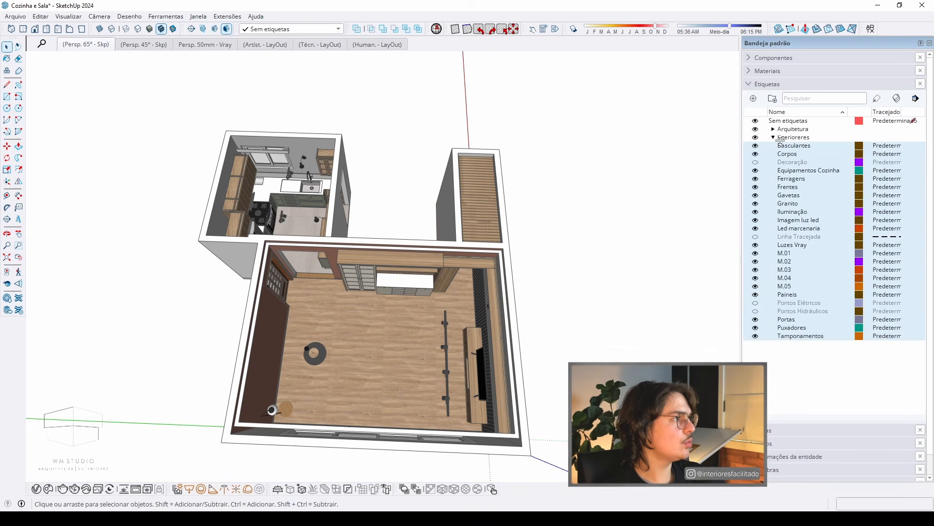
pyautogui.click(756, 295)
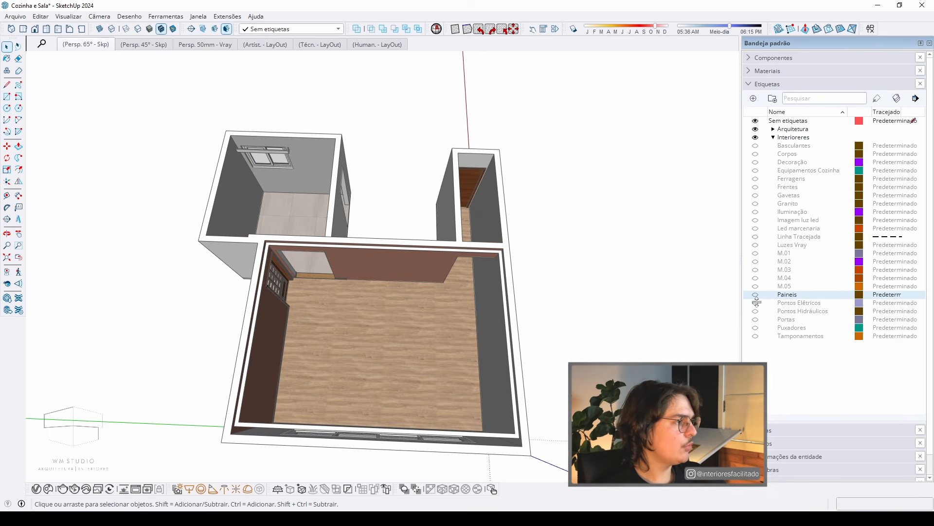
# Step: Show the Pontos Elétricos tag and examine the electrical point symbols on the living room walls
pyautogui.click(755, 302)
pyautogui.moveTo(491, 273); pyautogui.dragTo(302, 264, button='middle')
pyautogui.scroll(5, 327, 246)
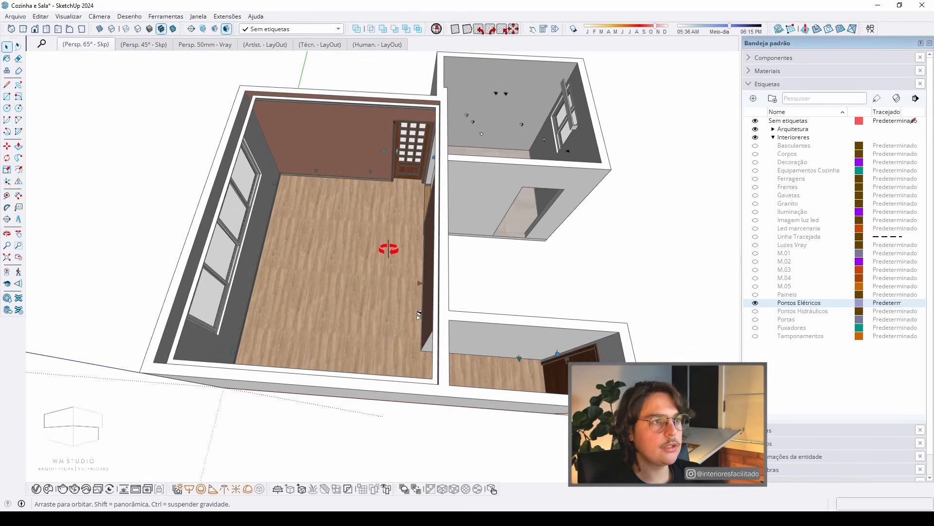
pyautogui.moveTo(391, 234); pyautogui.dragTo(396, 213, button='middle')
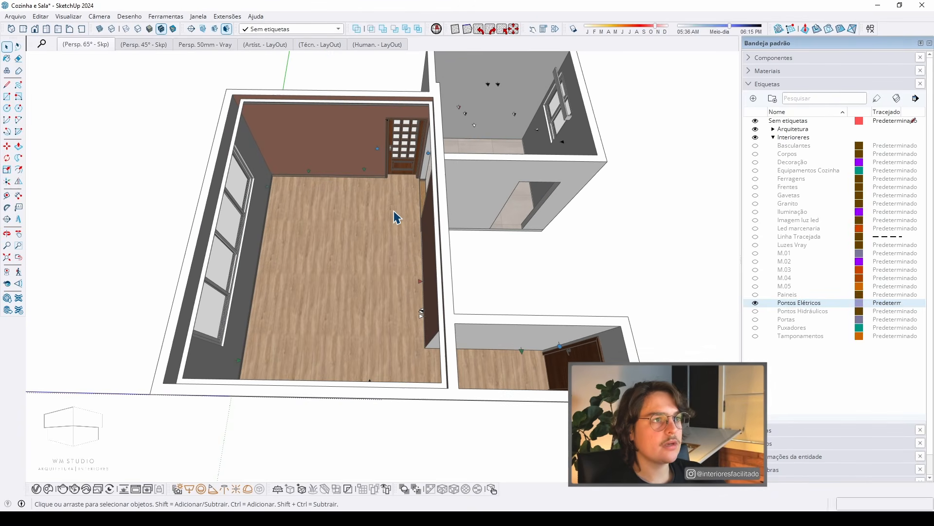
pyautogui.moveTo(308, 190); pyautogui.dragTo(310, 187, button='middle')
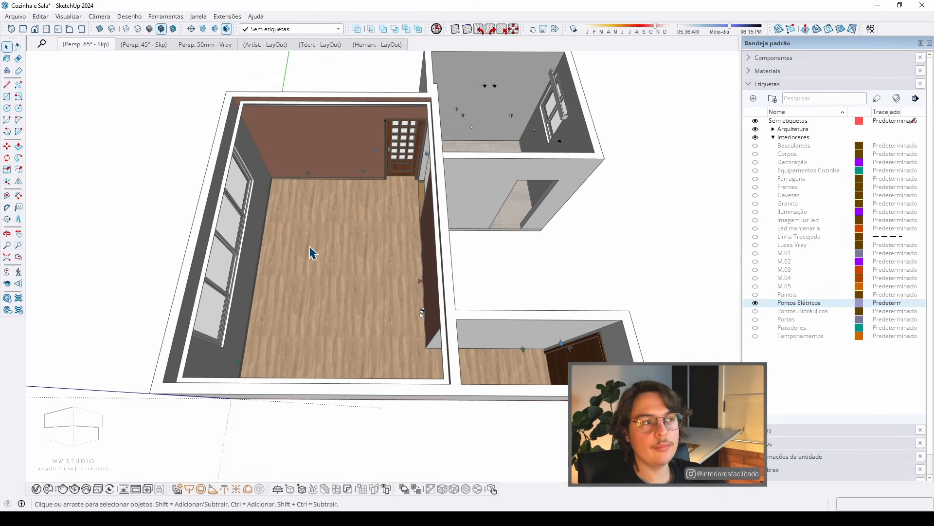
pyautogui.moveTo(339, 255); pyautogui.dragTo(590, 287, button='middle')
pyautogui.scroll(5, 476, 355)
pyautogui.moveTo(440, 352); pyautogui.dragTo(489, 322, button='middle')
pyautogui.scroll(-2, 489, 319)
pyautogui.scroll(-3, 491, 289)
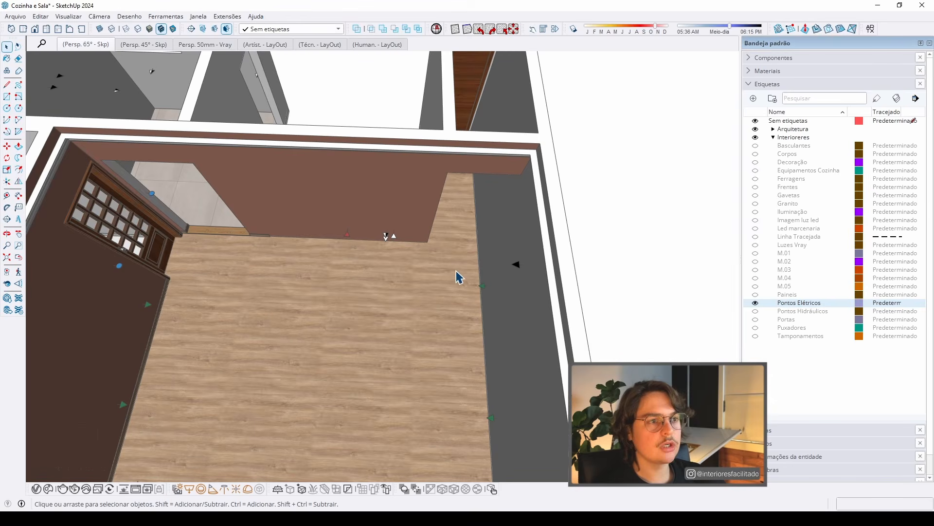
pyautogui.scroll(-2, 462, 274)
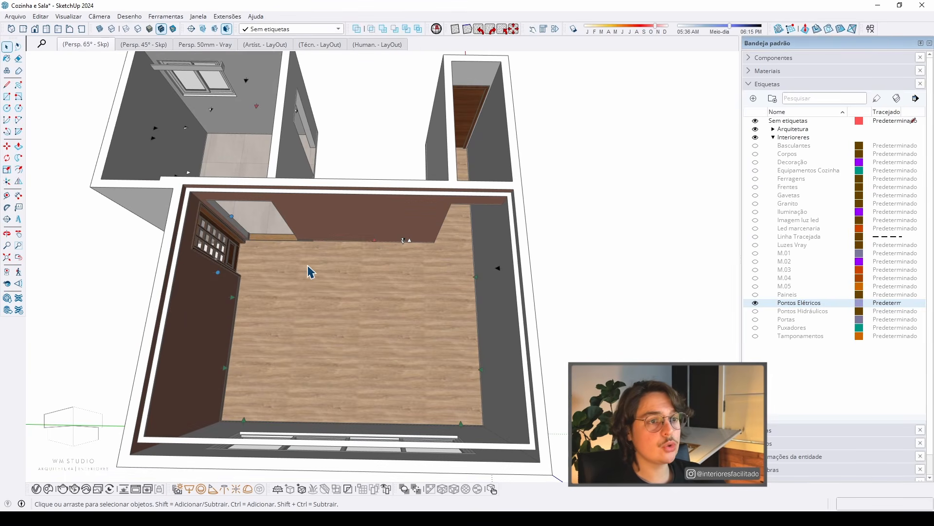
# Step: Examine the electrical point symbols on the kitchen walls from several angles
pyautogui.moveTo(409, 252); pyautogui.dragTo(358, 199, button='middle')
pyautogui.scroll(-2, 456, 193)
pyautogui.moveTo(456, 193); pyautogui.dragTo(264, 207, button='middle')
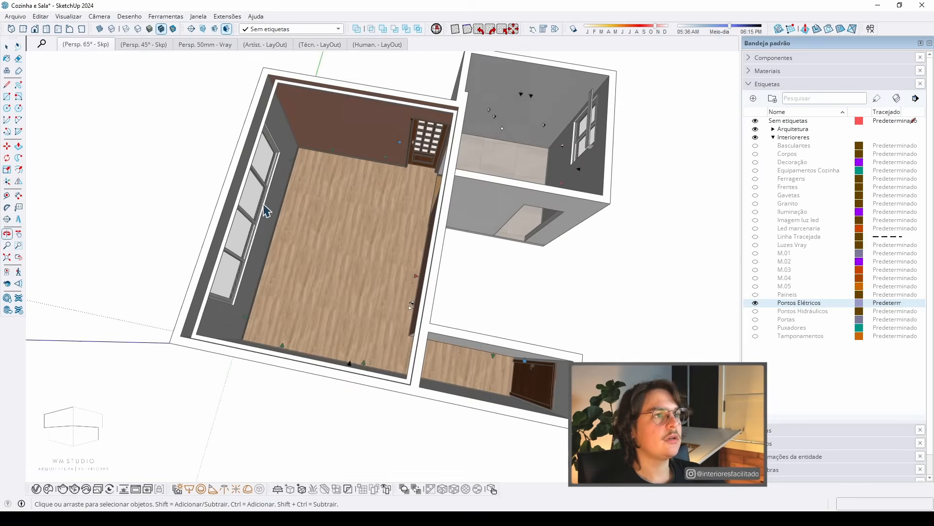
pyautogui.scroll(-2, 219, 291)
pyautogui.scroll(3, 514, 99)
pyautogui.scroll(3, 516, 150)
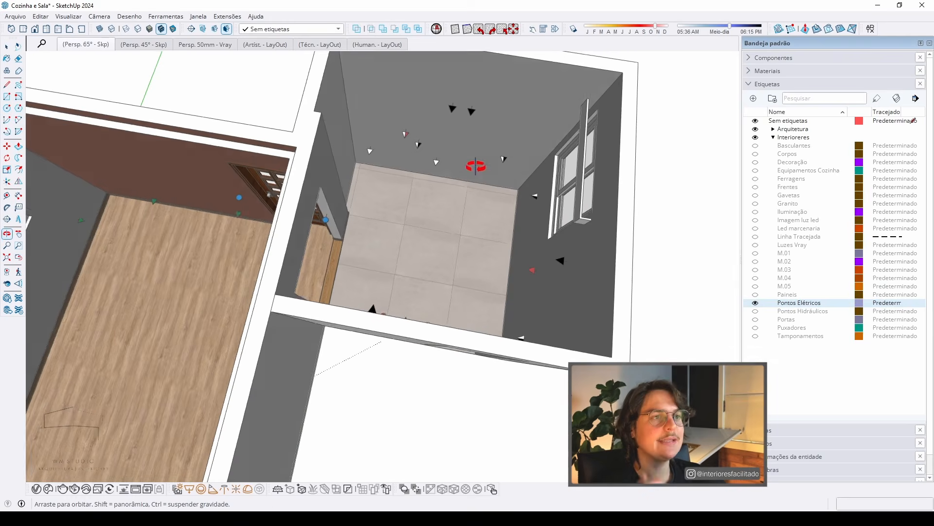
pyautogui.moveTo(516, 156); pyautogui.dragTo(514, 212, button='middle')
pyautogui.scroll(-2, 350, 227)
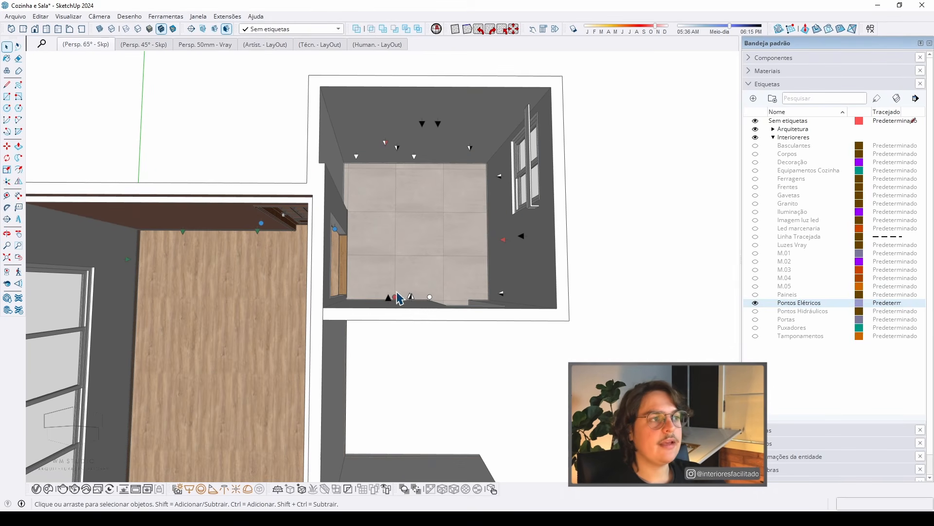
pyautogui.moveTo(397, 297); pyautogui.dragTo(568, 205, button='middle')
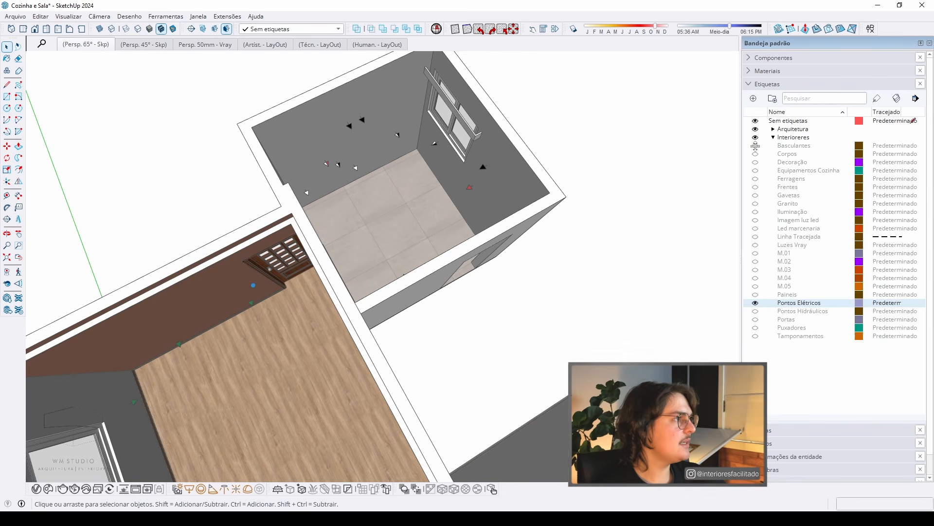
# Step: Show all interior tags from Basculantes to Tamponamentos, leaving only Decoração hidden
pyautogui.click(778, 146)
pyautogui.keyDown('shift'); pyautogui.click(778, 335); pyautogui.keyUp('shift')
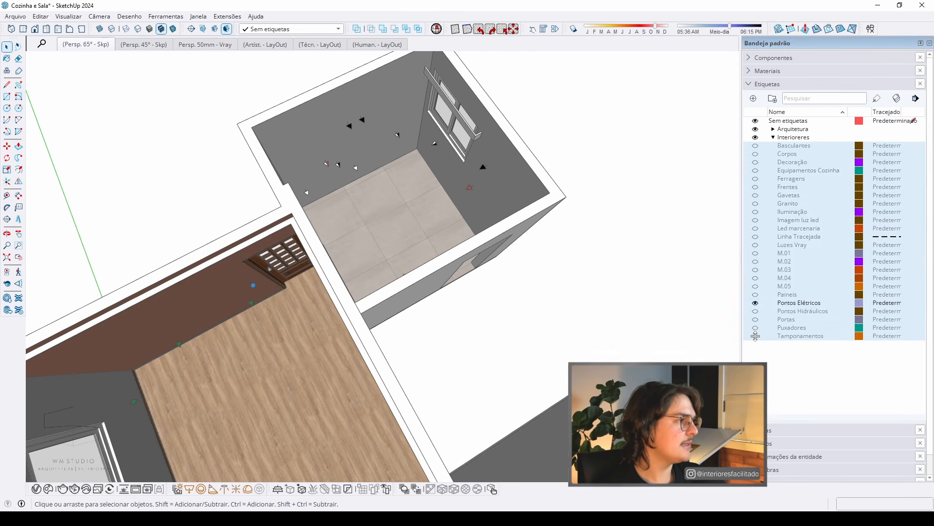
pyautogui.click(755, 335)
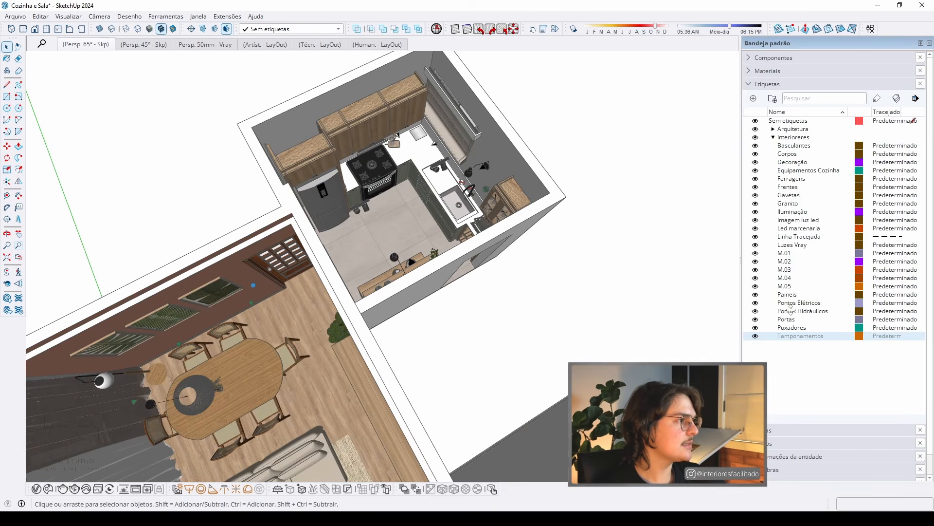
pyautogui.click(755, 162)
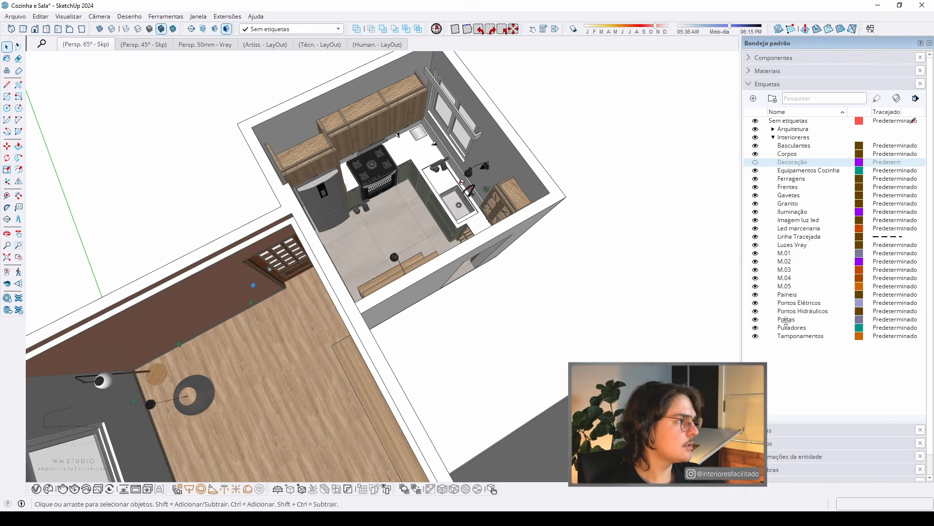
# Step: Hide the Pontos Hidráulicos tag and show it again to compare the plumbing points around the kitchen sink
pyautogui.click(757, 311)
pyautogui.moveTo(637, 253); pyautogui.dragTo(389, 209, button='middle')
pyautogui.scroll(7, 379, 249)
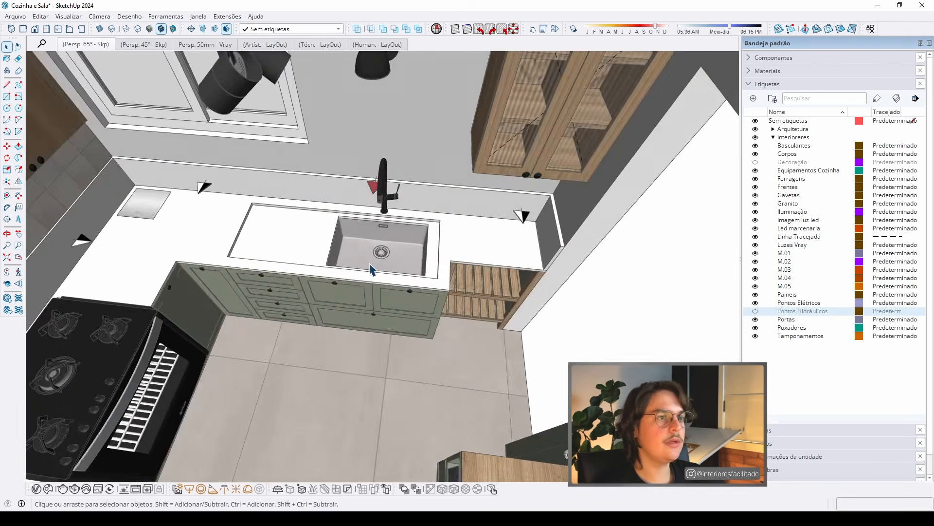
pyautogui.moveTo(370, 265); pyautogui.dragTo(400, 195, button='middle')
pyautogui.scroll(2, 400, 195)
pyautogui.click(755, 311)
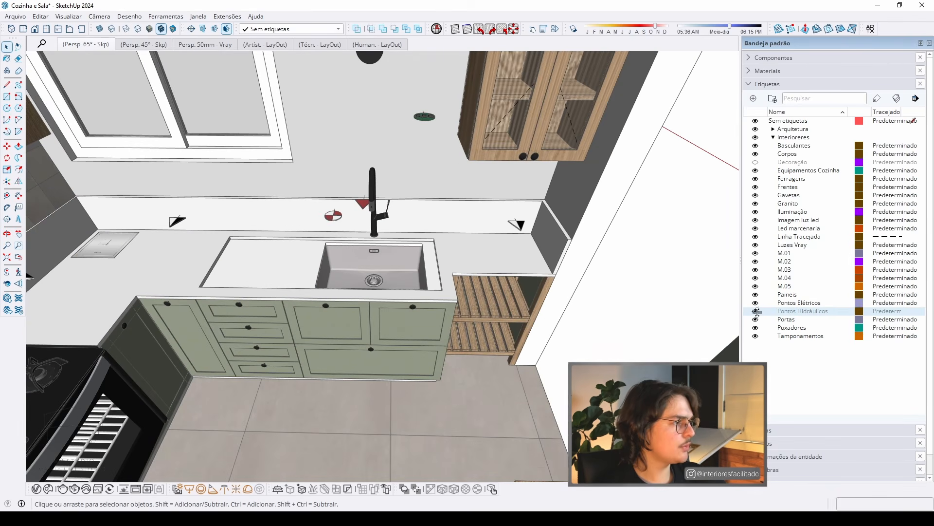
pyautogui.moveTo(419, 272)
pyautogui.mouseDown(button='middle')
pyautogui.moveTo(443, 270)
pyautogui.moveTo(372, 230)
pyautogui.moveTo(486, 277)
pyautogui.moveTo(533, 282)
pyautogui.moveTo(360, 388)
pyautogui.moveTo(433, 353)
pyautogui.moveTo(344, 375)
pyautogui.moveTo(399, 318)
pyautogui.mouseUp(button='middle')
pyautogui.scroll(-6, 433, 353)
pyautogui.press('space')
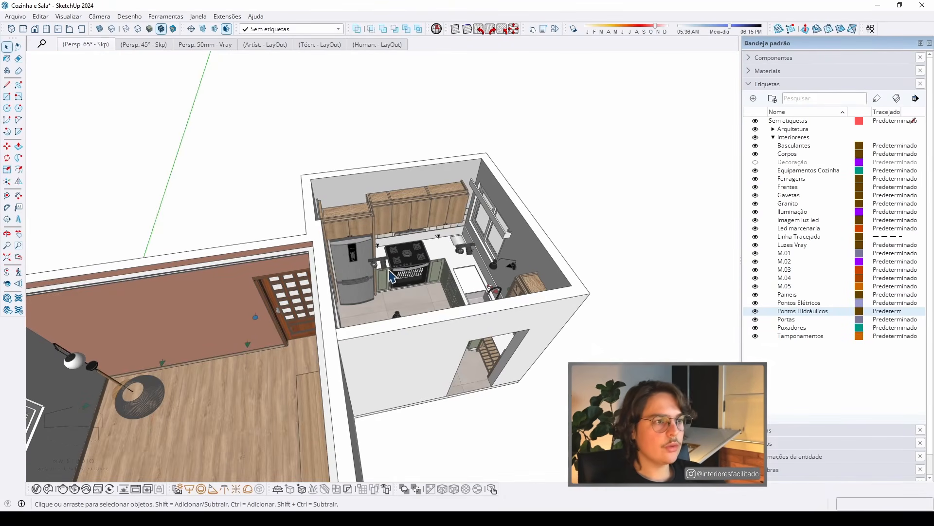
# Step: Collapse the tag list and open the favourite Modelagem collection in the component library
pyautogui.click(764, 84)
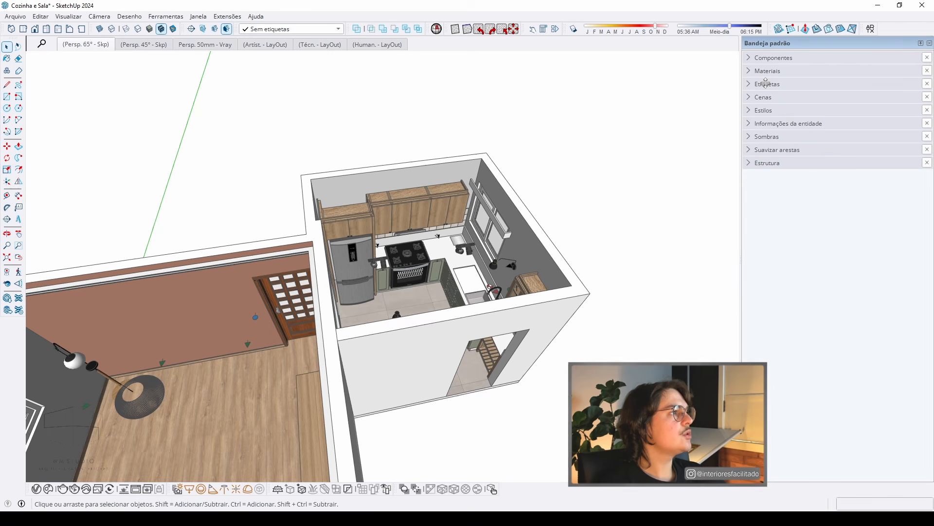
pyautogui.click(774, 59)
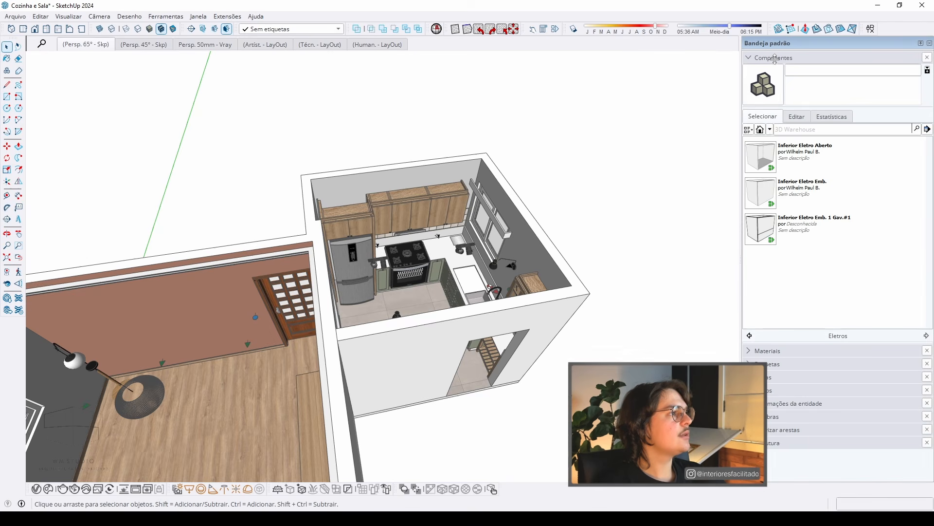
pyautogui.click(771, 129)
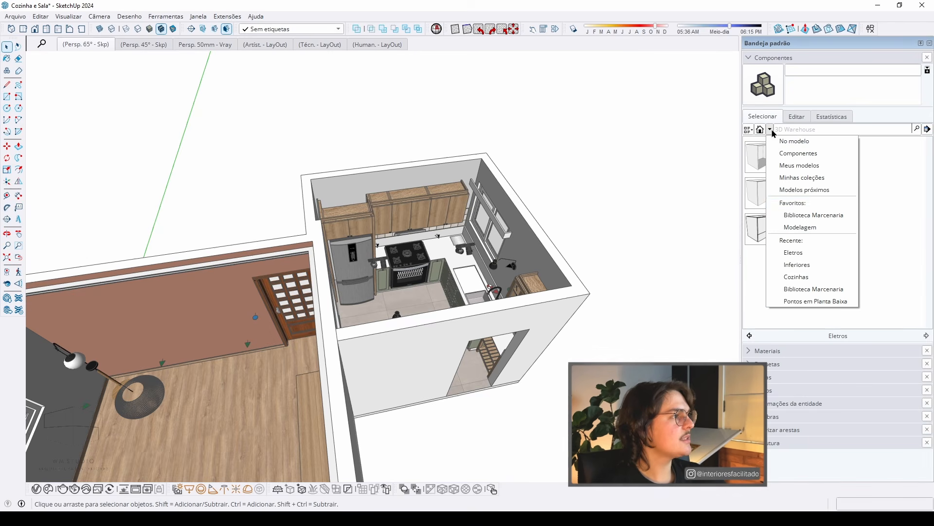
pyautogui.click(795, 227)
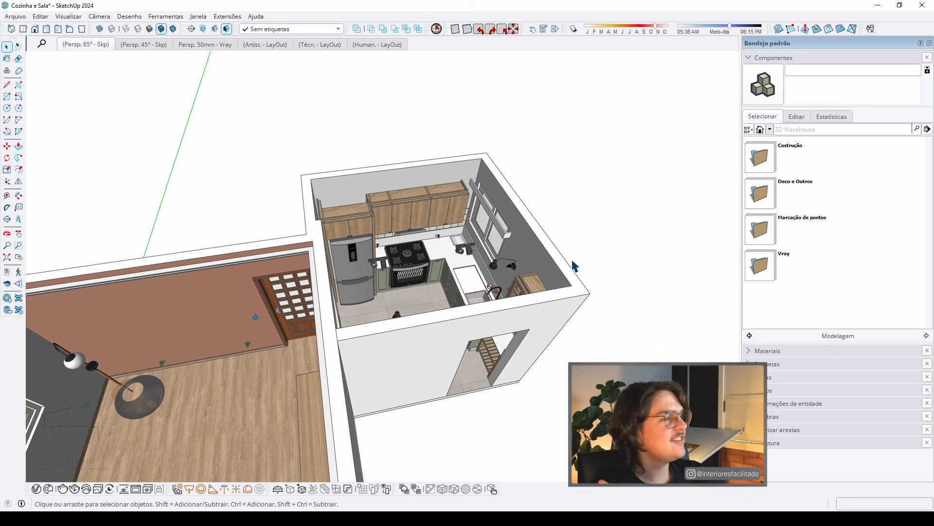
pyautogui.moveTo(323, 268); pyautogui.dragTo(347, 267, button='middle')
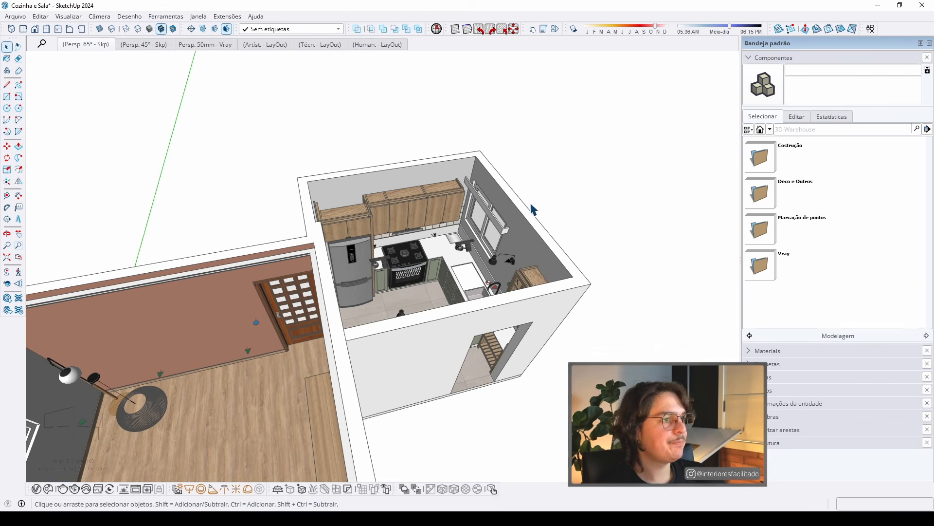
# Step: Browse the Marcação de pontos collection down to Pontos em Planta Baixa under Pontos Elétricos, and collapse the component library
pyautogui.click(763, 232)
pyautogui.click(760, 157)
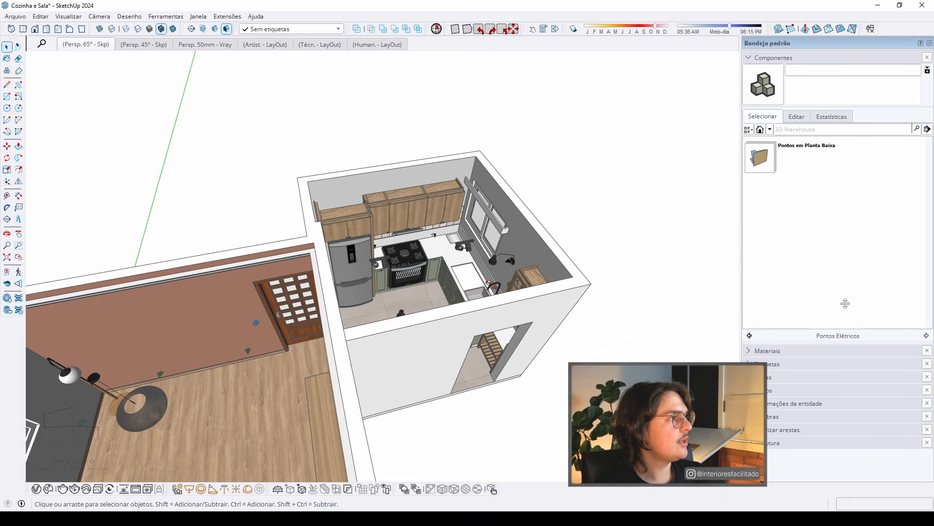
pyautogui.click(756, 156)
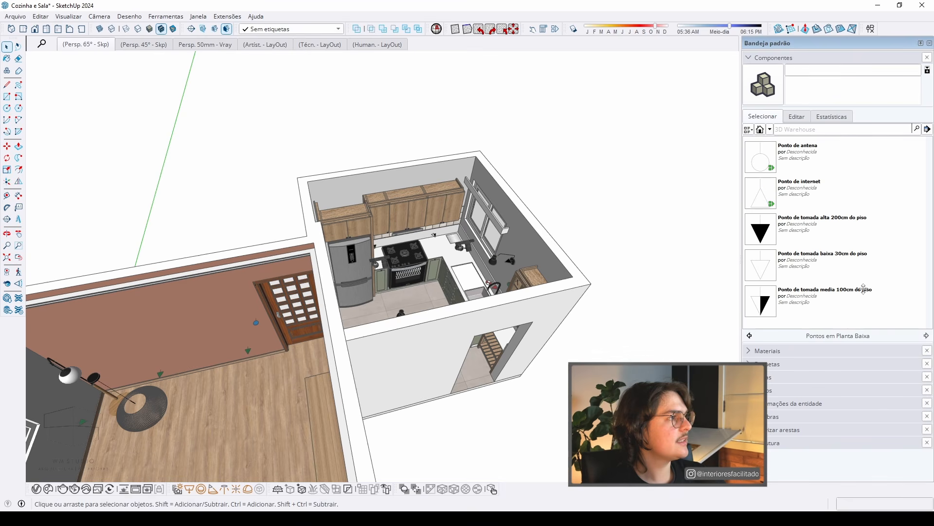
pyautogui.click(760, 59)
# Step: Examine the outlet and plumbing point symbols around the kitchen stove, countertop and sink from close range
pyautogui.moveTo(411, 261); pyautogui.dragTo(608, 260, button='middle')
pyautogui.scroll(6, 460, 239)
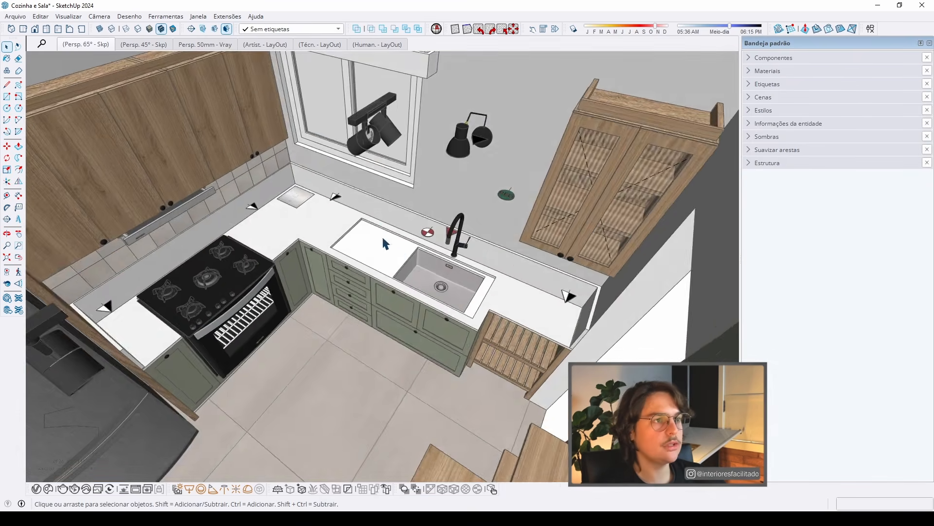
pyautogui.moveTo(385, 244); pyautogui.dragTo(399, 236, button='middle')
pyautogui.scroll(5, 242, 246)
pyautogui.moveTo(242, 247); pyautogui.dragTo(147, 245, button='middle')
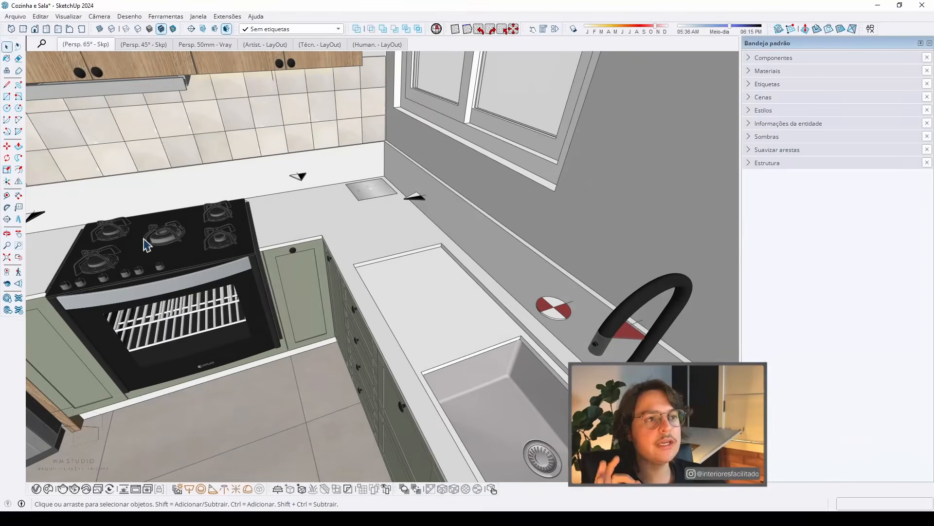
pyautogui.moveTo(321, 263); pyautogui.dragTo(422, 226, button='middle')
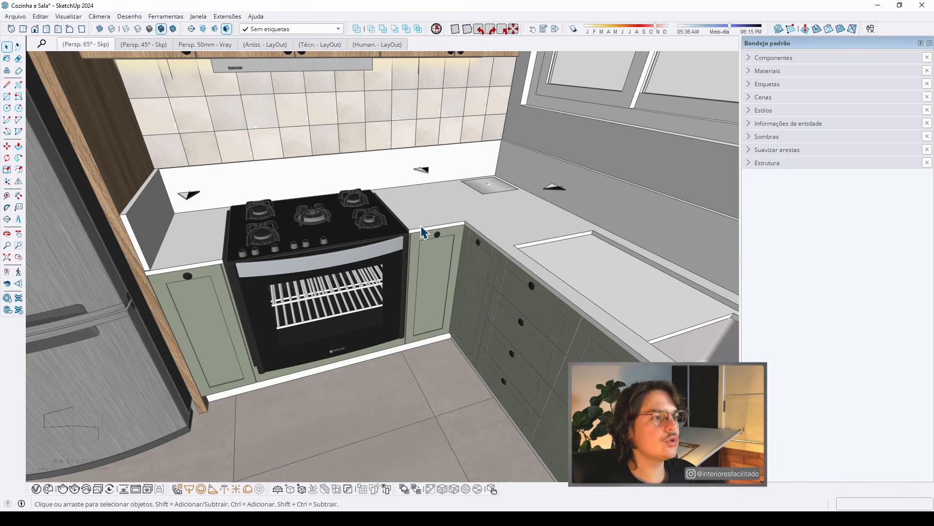
# Step: Hide all interior tags from Basculantes to Tamponamentos, leaving only the architecture of both rooms
pyautogui.scroll(-3, 421, 232)
pyautogui.moveTo(414, 236)
pyautogui.mouseDown(button='middle')
pyautogui.moveTo(366, 267)
pyautogui.moveTo(403, 310)
pyautogui.moveTo(348, 312)
pyautogui.moveTo(392, 317)
pyautogui.mouseUp(button='middle')
pyautogui.scroll(-8, 403, 311)
pyautogui.scroll(-3, 438, 262)
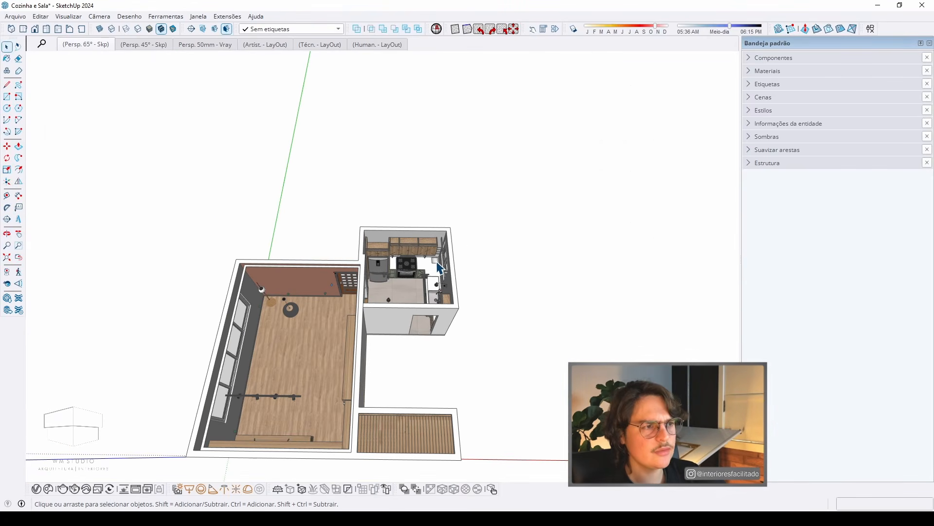
pyautogui.moveTo(385, 269); pyautogui.dragTo(383, 301, button='middle')
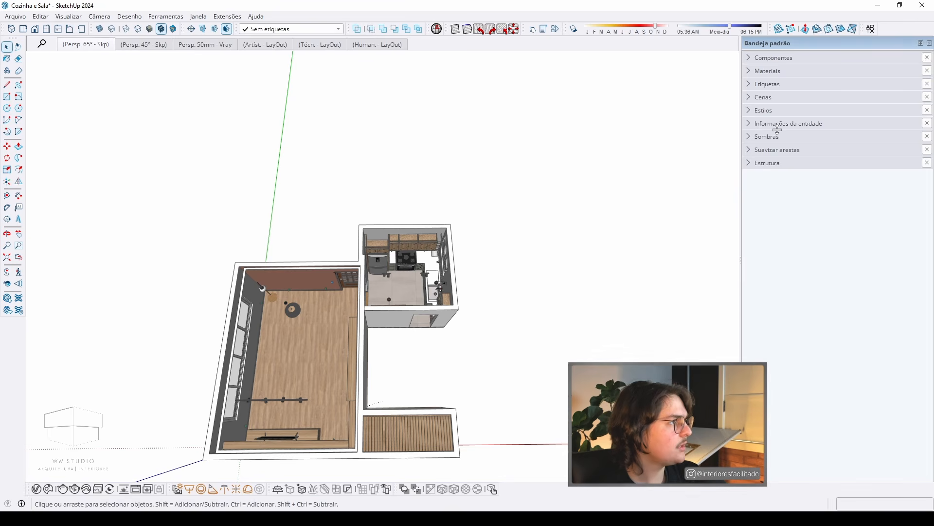
pyautogui.click(773, 83)
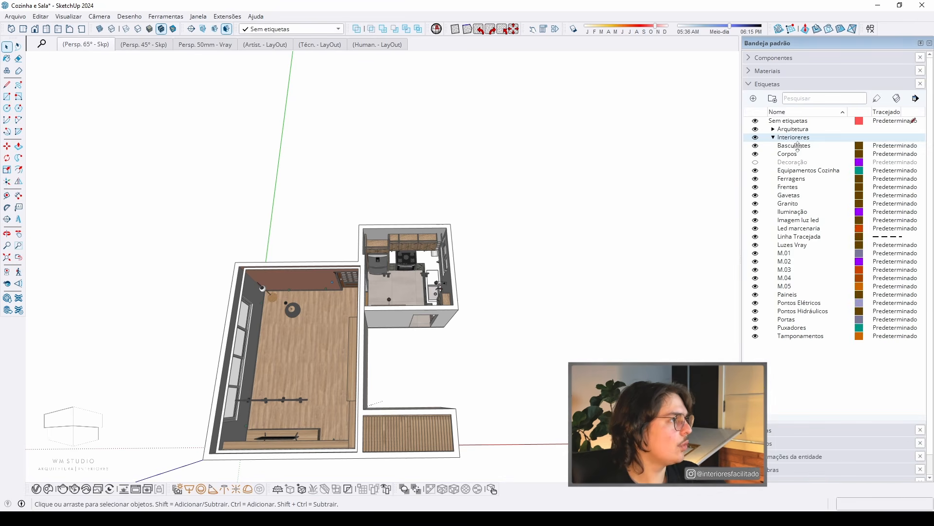
pyautogui.click(798, 146)
pyautogui.keyDown('shift'); pyautogui.click(759, 335); pyautogui.keyUp('shift')
pyautogui.click(755, 336)
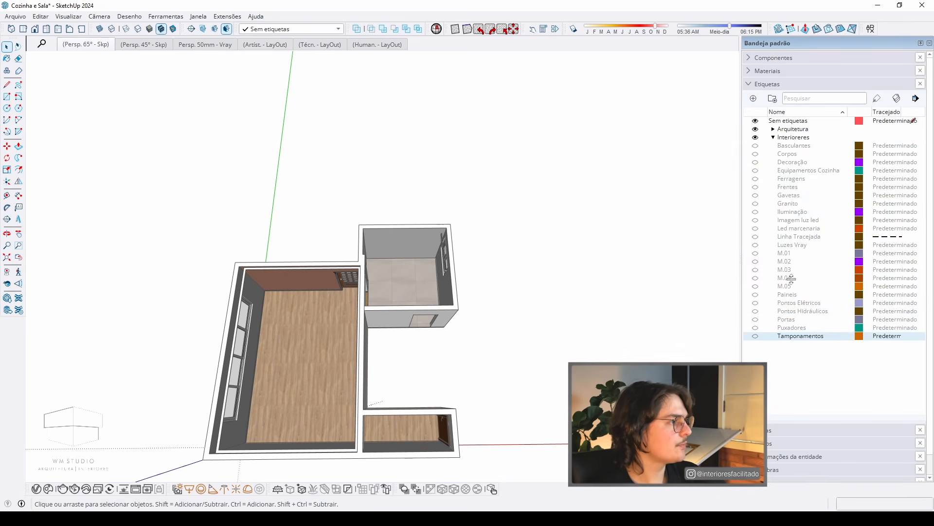
# Step: Show only the Pontos Elétricos tag to check its points across the floor plan, and hide it again
pyautogui.click(748, 302)
pyautogui.click(755, 303)
pyautogui.scroll(-2, 373, 231)
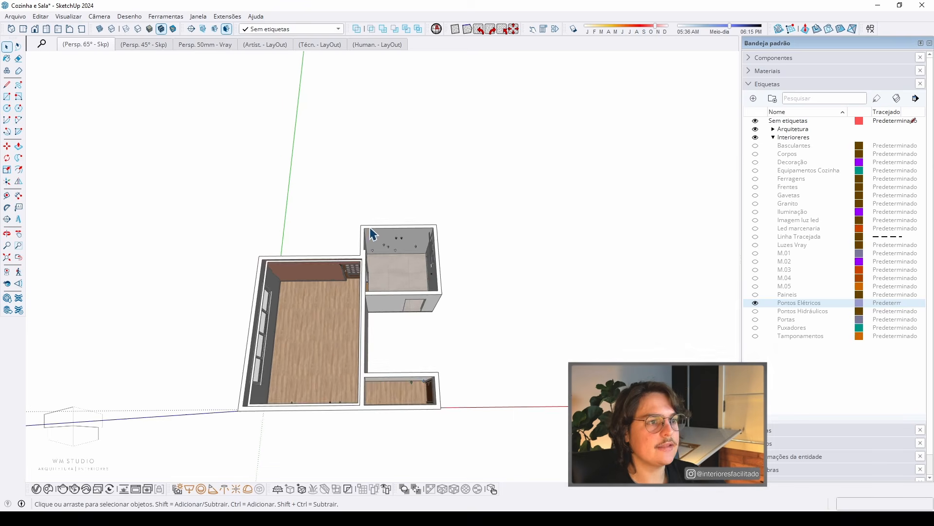
pyautogui.moveTo(371, 231); pyautogui.dragTo(400, 302, button='middle')
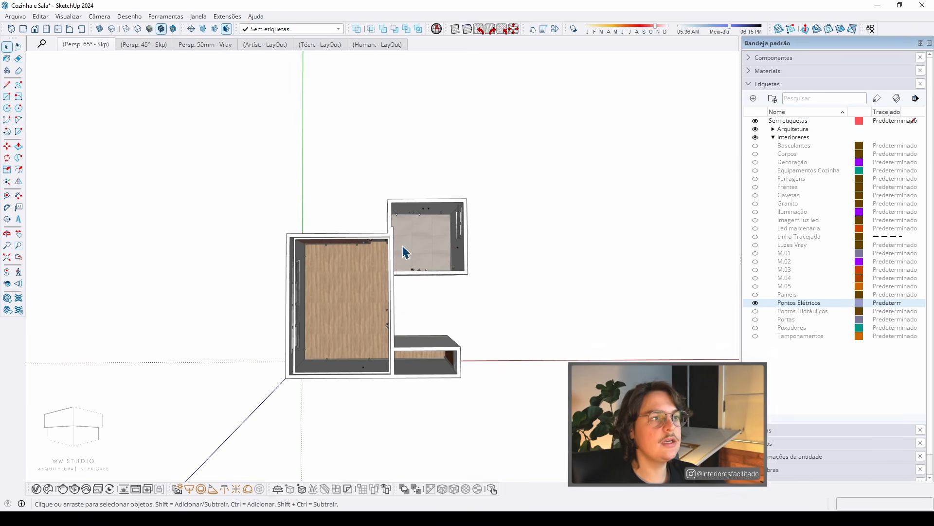
pyautogui.scroll(2, 408, 306)
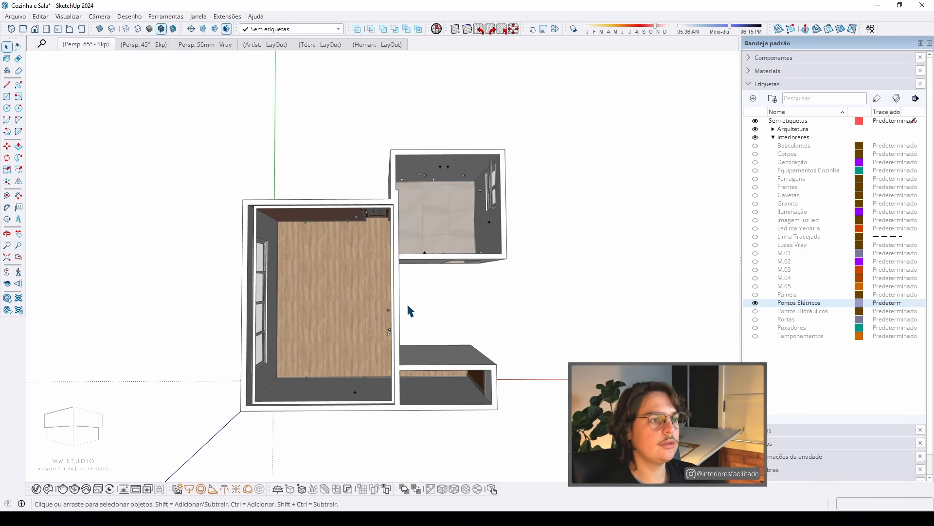
pyautogui.keyDown('shift'); pyautogui.moveTo(416, 302); pyautogui.dragTo(408, 300, button='middle'); pyautogui.keyUp('shift')
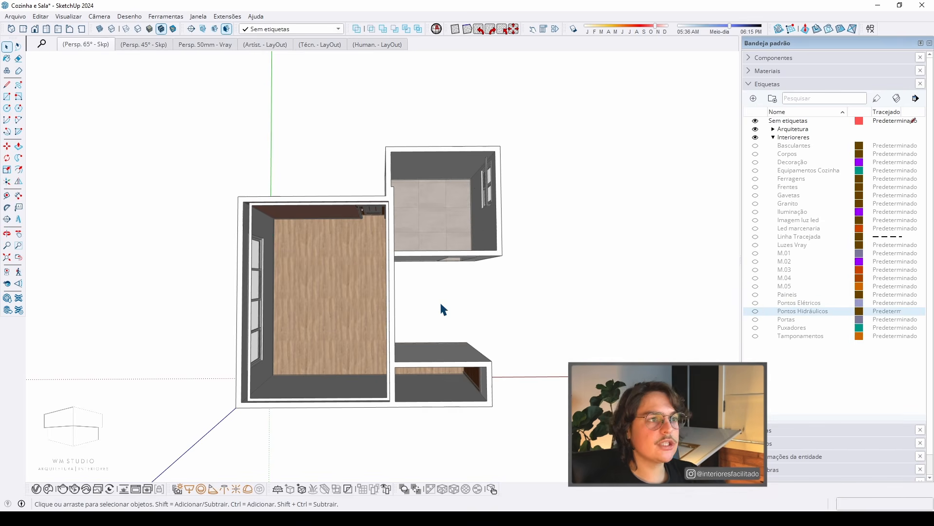
pyautogui.moveTo(415, 217); pyautogui.dragTo(432, 267, button='middle')
pyautogui.moveTo(503, 261); pyautogui.dragTo(250, 368, button='middle')
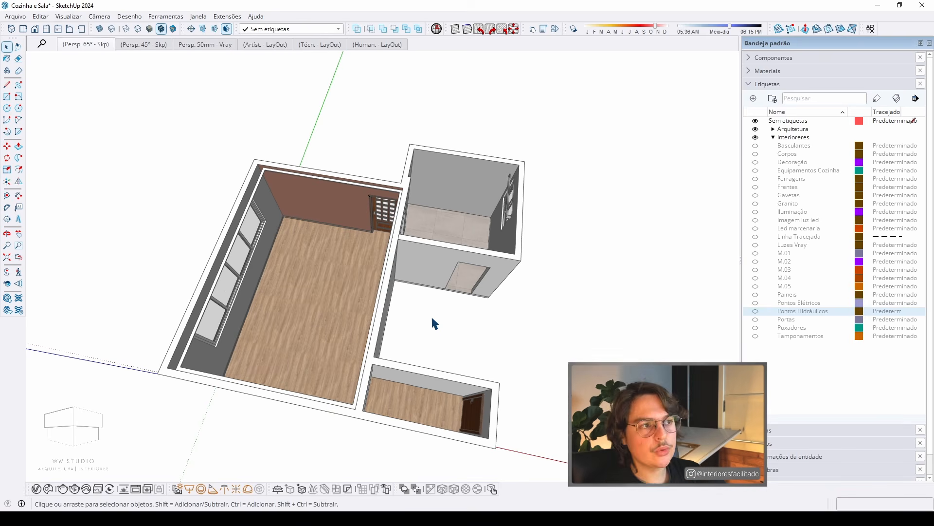
# Step: Show all interior tags from Basculantes to Tamponamentos, including Decoração
pyautogui.click(790, 146)
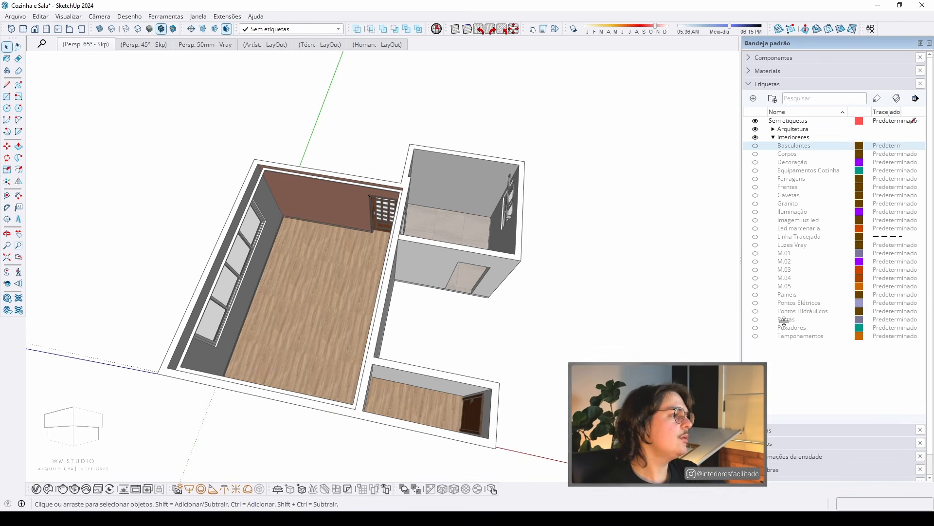
pyautogui.keyDown('shift'); pyautogui.click(788, 335); pyautogui.keyUp('shift')
pyautogui.click(756, 294)
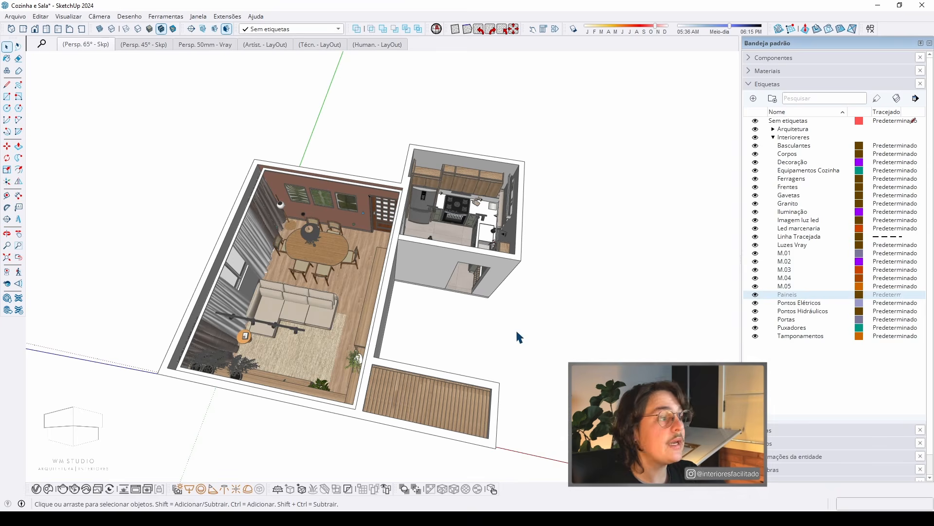
# Step: Hide the Decoração, Iluminação, Pontos Elétricos and Pontos Hidráulicos tags in the interior group
pyautogui.moveTo(497, 316); pyautogui.dragTo(584, 258, button='middle')
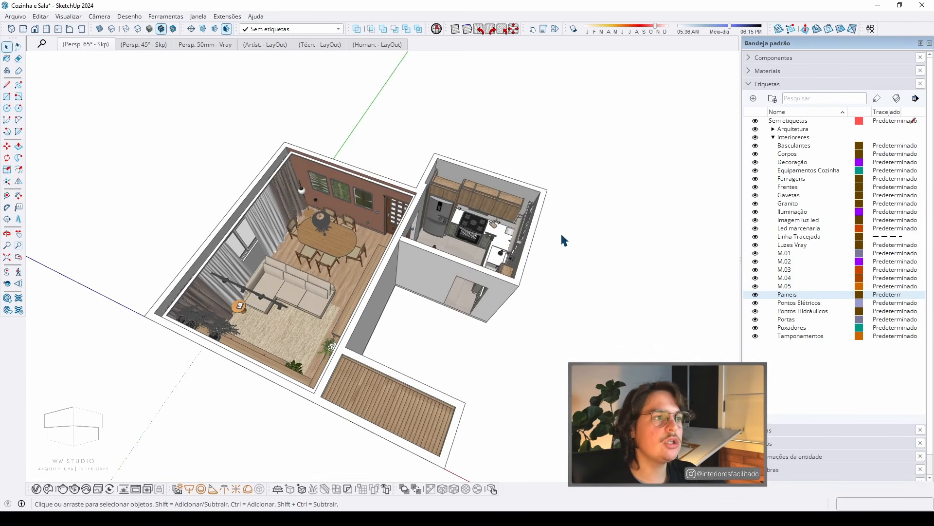
pyautogui.moveTo(366, 244); pyautogui.dragTo(371, 291, button='middle')
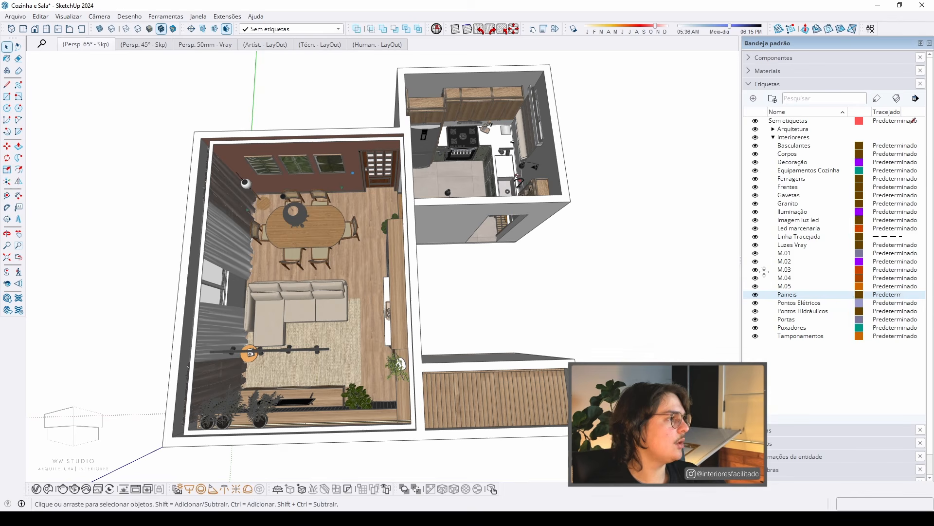
pyautogui.click(780, 162)
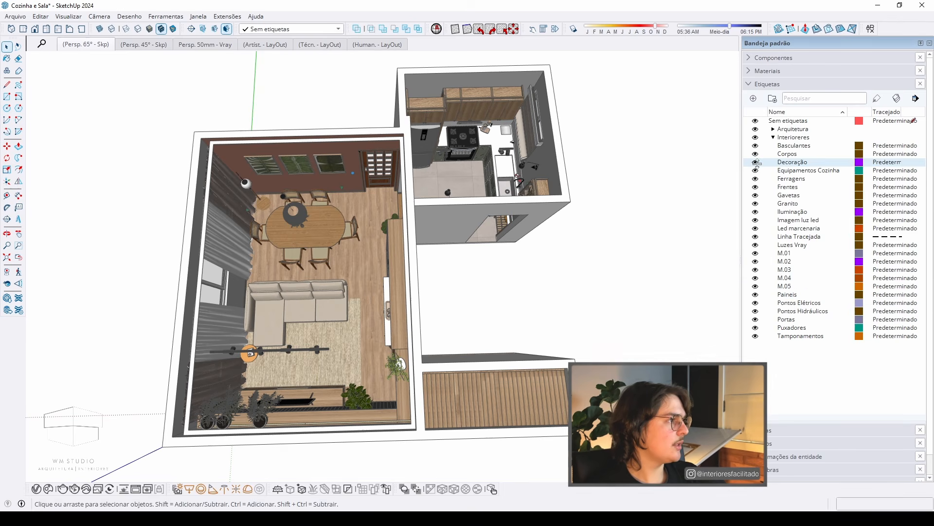
pyautogui.click(755, 162)
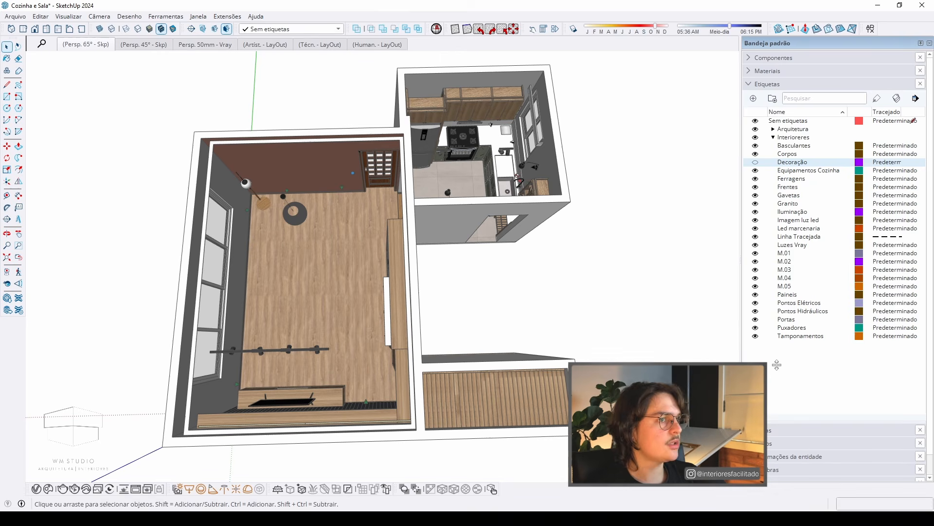
pyautogui.click(764, 212)
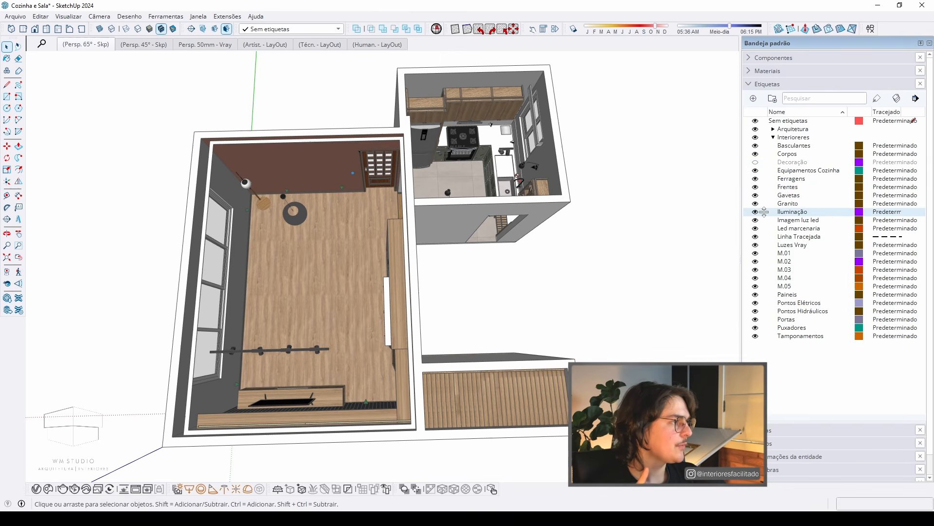
pyautogui.click(757, 211)
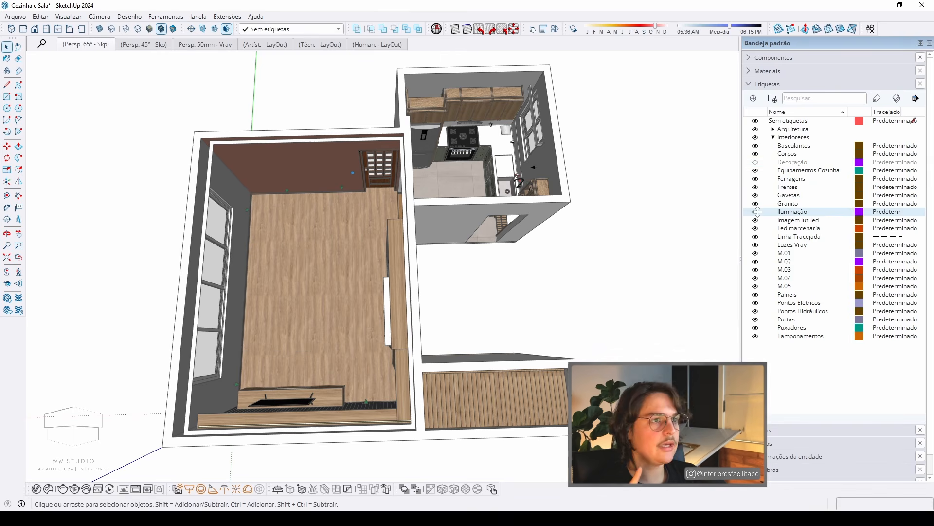
pyautogui.click(755, 310)
# Step: Examine the remaining joinery, countertops and appliances in the kitchen and living room from several angles
pyautogui.moveTo(681, 292); pyautogui.dragTo(319, 339, button='middle')
pyautogui.scroll(6, 381, 146)
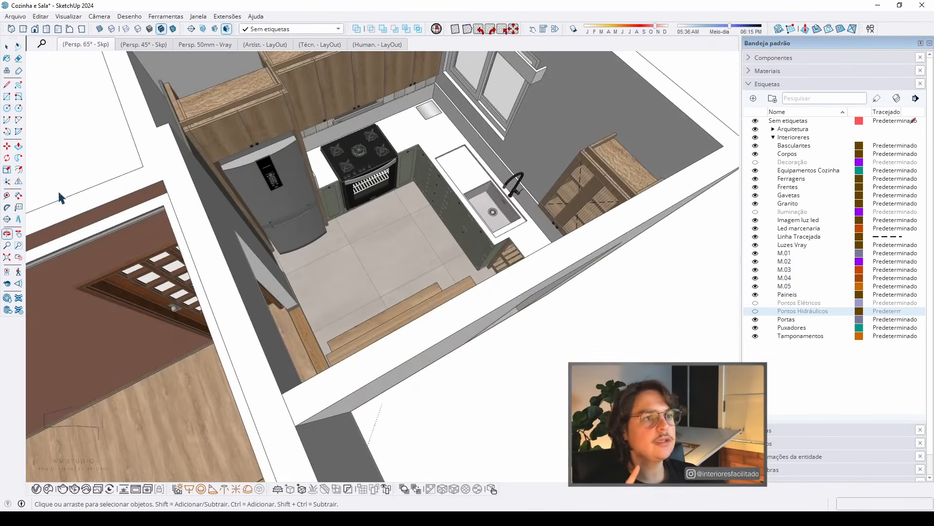
pyautogui.scroll(-5, 468, 180)
pyautogui.moveTo(468, 180); pyautogui.dragTo(603, 273, button='middle')
pyautogui.scroll(5, 549, 250)
pyautogui.moveTo(549, 250); pyautogui.dragTo(334, 131, button='middle')
pyautogui.scroll(-3, 340, 142)
pyautogui.moveTo(369, 195); pyautogui.dragTo(413, 253, button='middle')
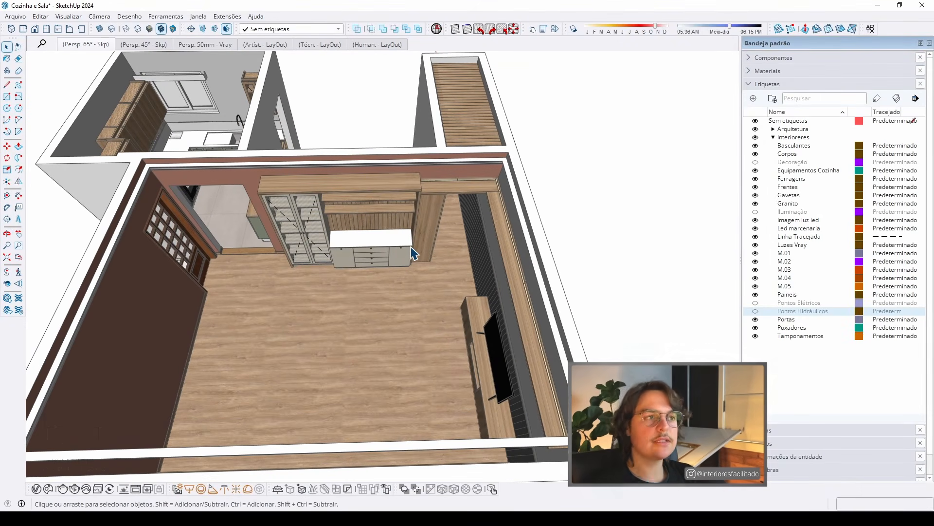
pyautogui.scroll(-2, 298, 255)
pyautogui.moveTo(316, 263); pyautogui.dragTo(319, 350, button='middle')
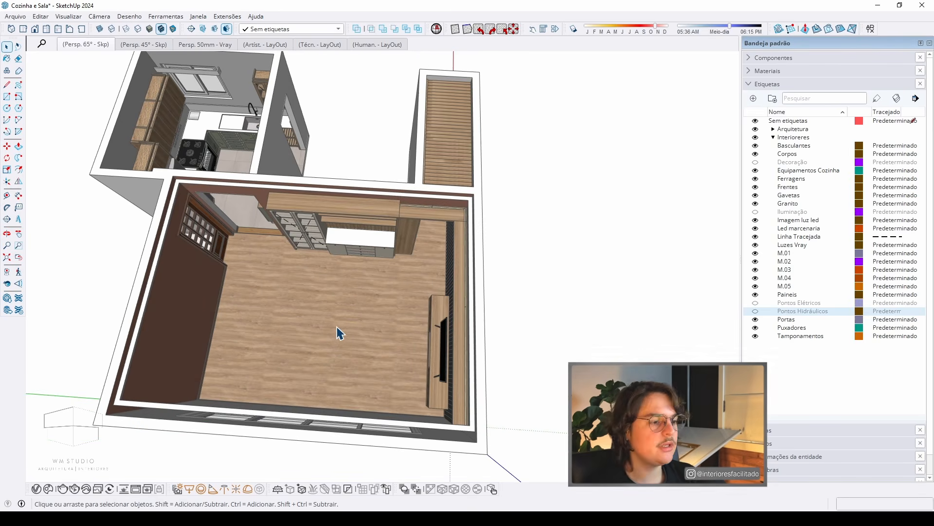
# Step: Switch to the Caderno Cozinha PDF in the browser and examine the Marcenaria M.01 and M.02 zones on its floor plan
pyautogui.click(286, 517)
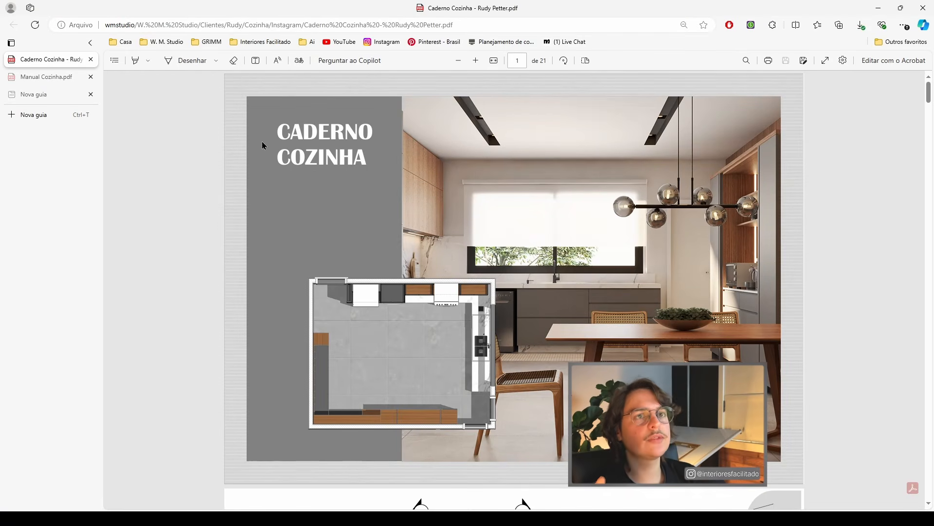
pyautogui.scroll(-3, 573, 237)
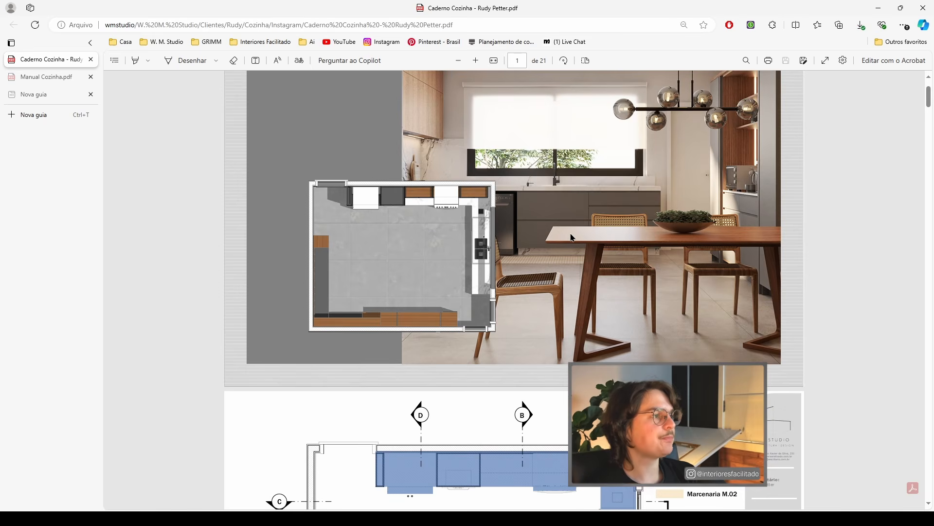
pyautogui.scroll(-8, 571, 233)
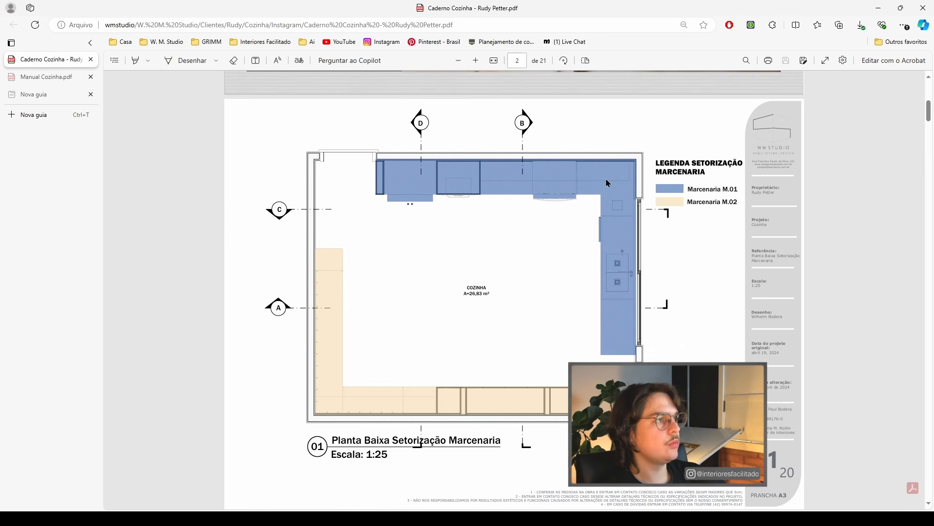
pyautogui.moveTo(709, 188); pyautogui.dragTo(737, 190)
pyautogui.click(737, 192)
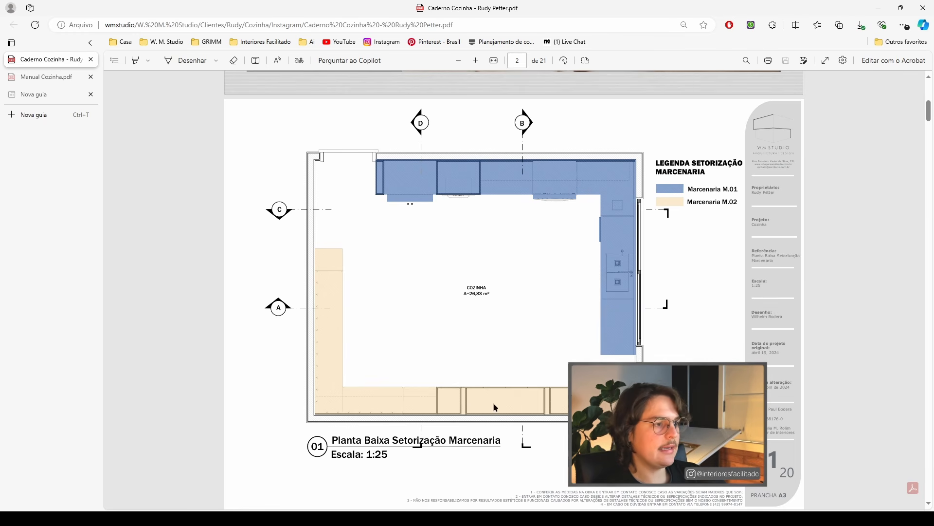
# Step: View the Isometric M.01 drawing and the materials legend on page 3 of the PDF
pyautogui.scroll(-8, 495, 407)
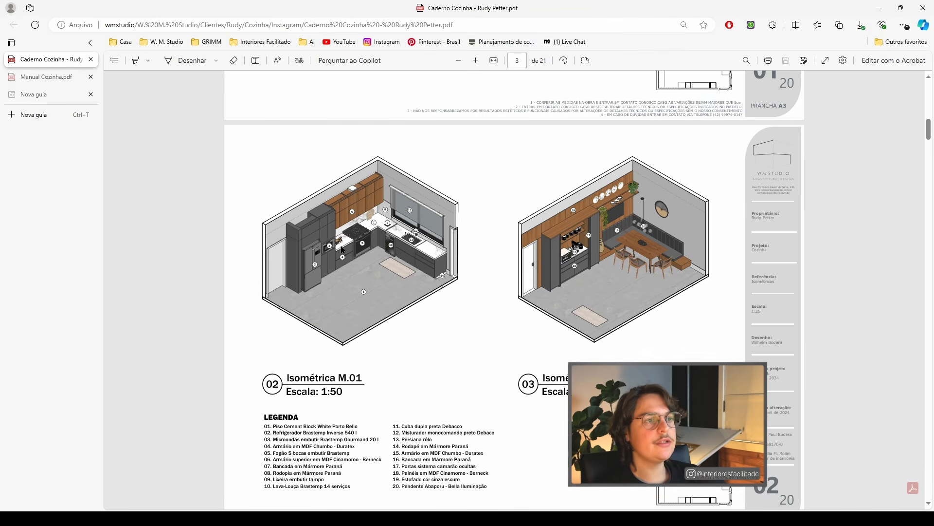
pyautogui.doubleClick(342, 378)
pyautogui.click(456, 390)
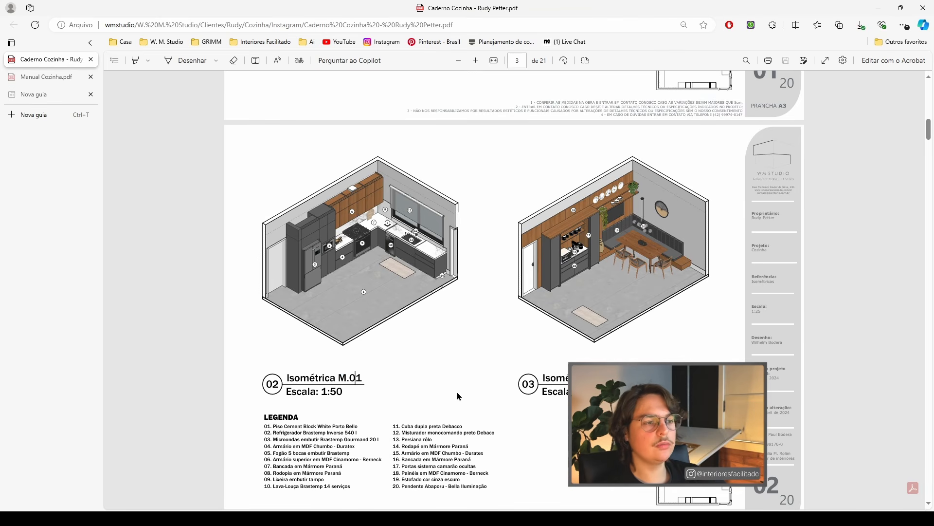
# Step: Compare the joinery zoning plan on page 2 with the isometric drawings on page 3
pyautogui.scroll(7, 453, 393)
pyautogui.scroll(1, 472, 373)
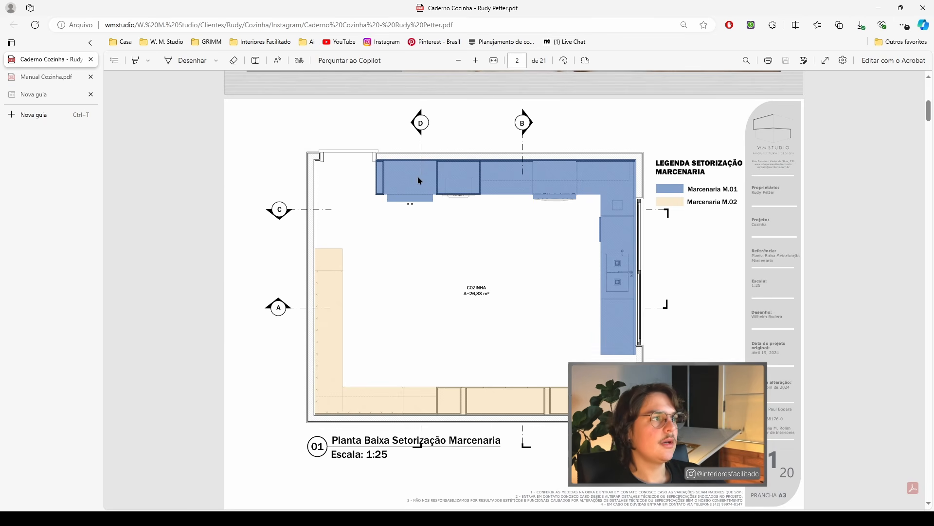
pyautogui.scroll(-5, 706, 200)
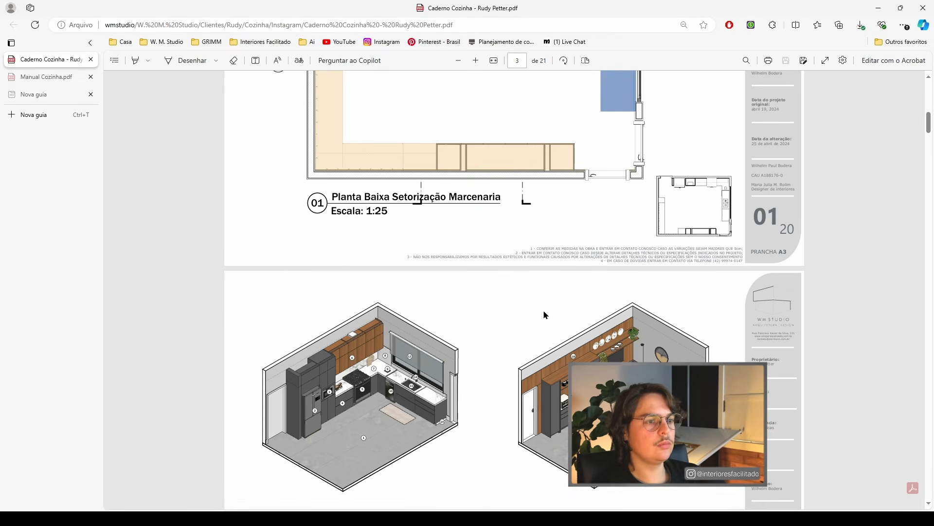
pyautogui.scroll(-2, 317, 298)
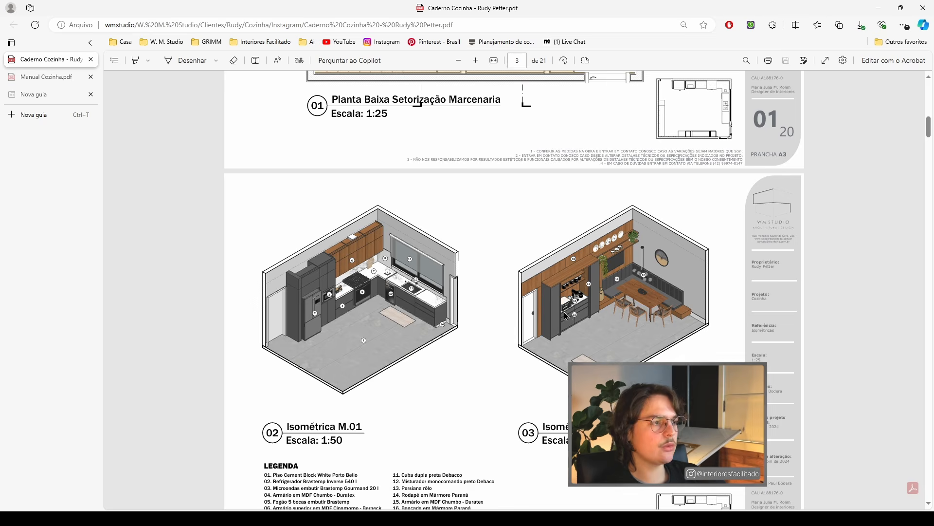
pyautogui.scroll(7, 716, 232)
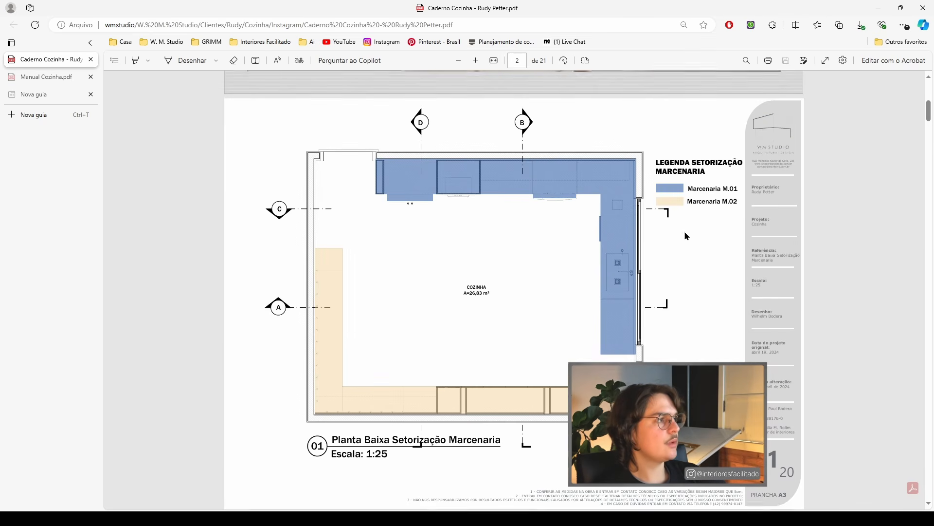
# Step: Examine the isometric drawings and materials legend on page 3 and the Planta Baixa Corte Baixo on page 4 of the PDF
pyautogui.scroll(-6, 609, 342)
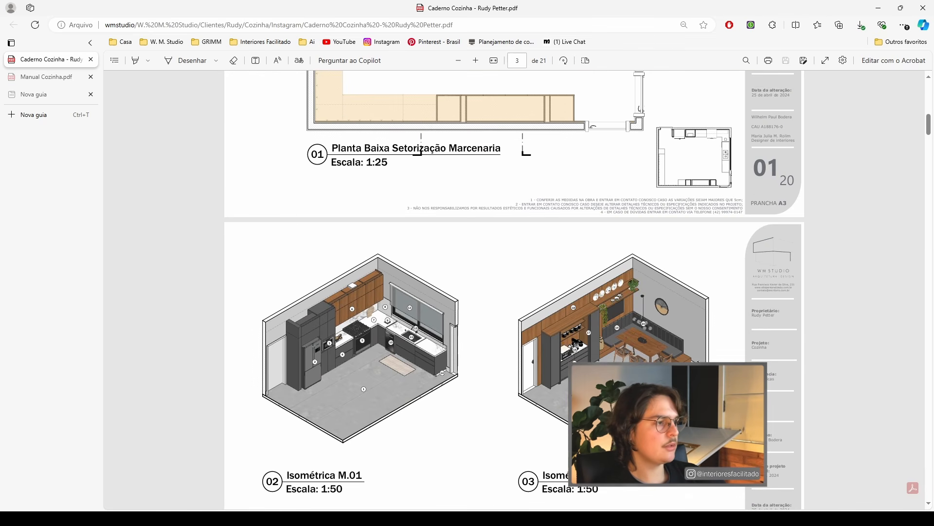
pyautogui.scroll(-4, 432, 303)
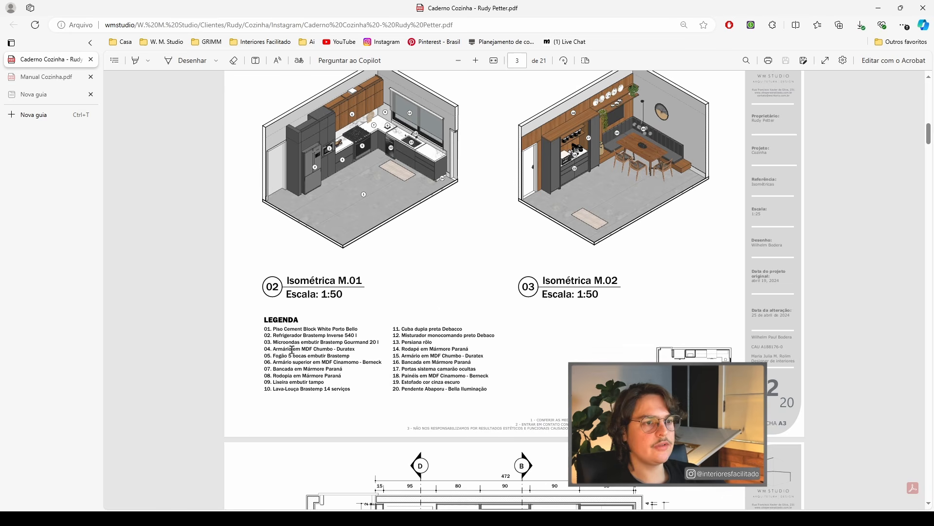
pyautogui.scroll(-5, 451, 358)
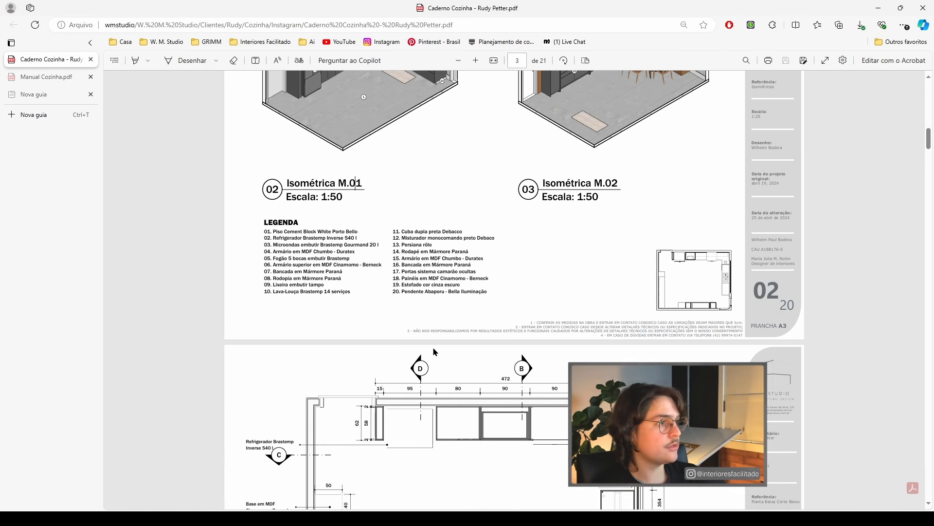
pyautogui.scroll(-1, 452, 316)
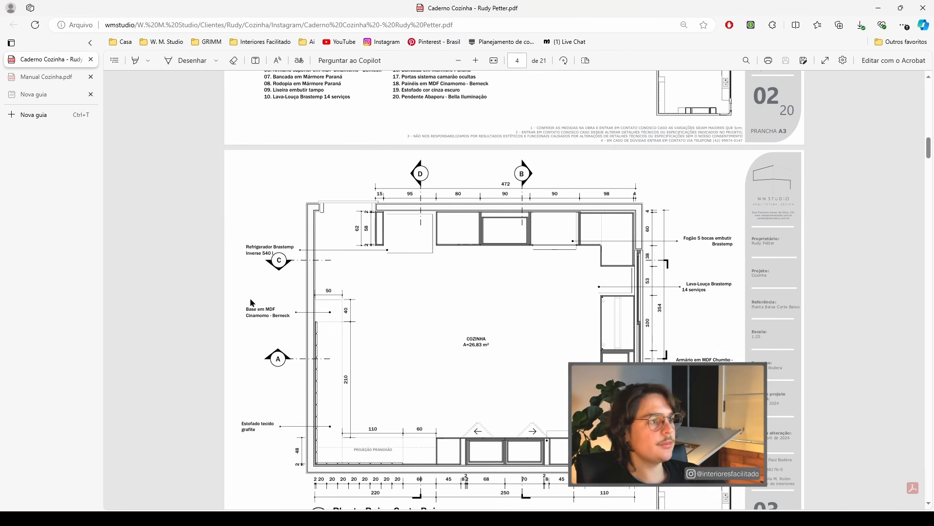
pyautogui.scroll(-1, 428, 302)
pyautogui.scroll(8, 327, 331)
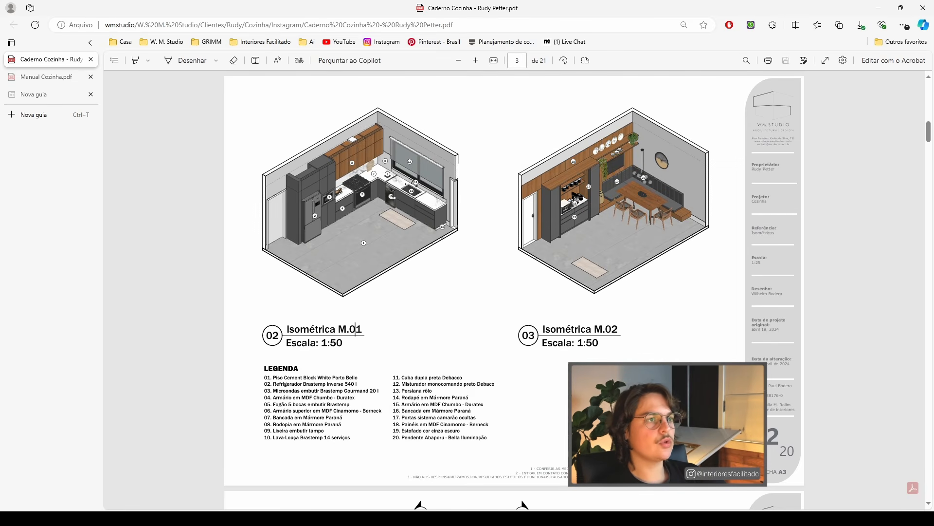
pyautogui.scroll(-6, 357, 326)
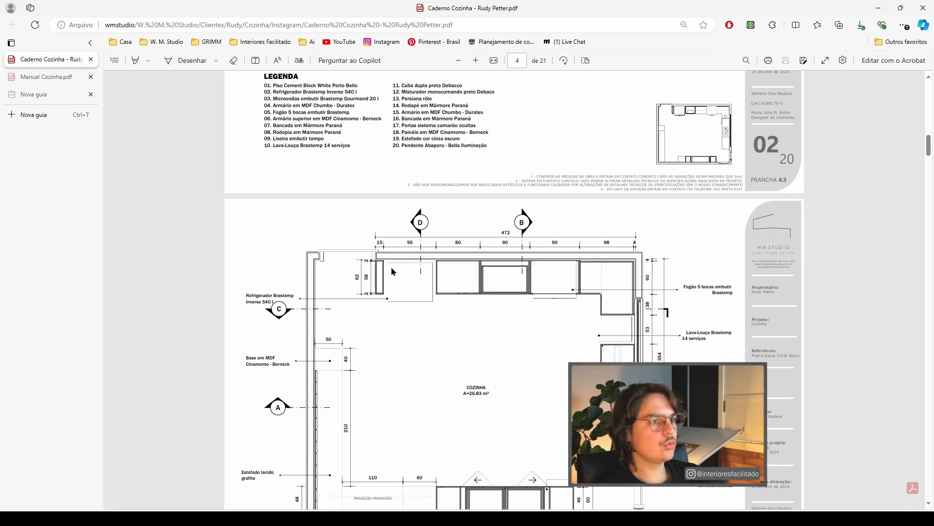
pyautogui.scroll(-3, 566, 252)
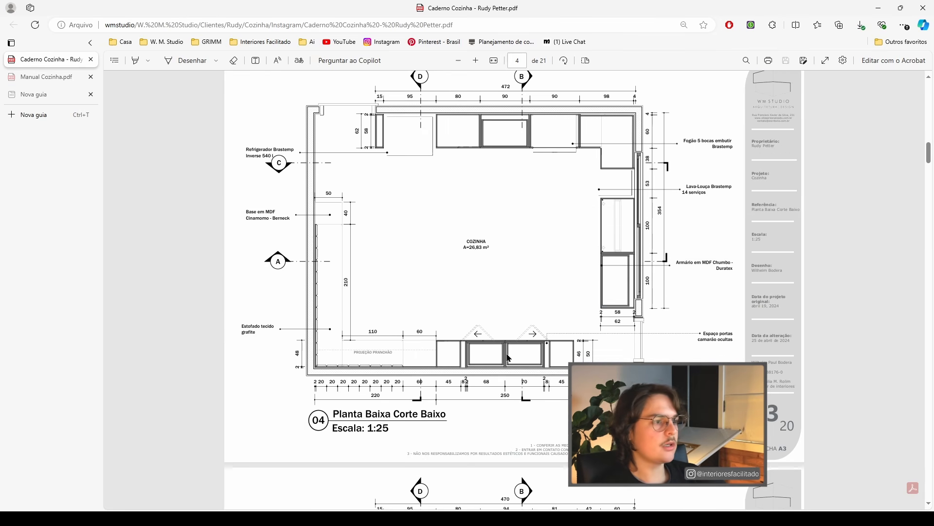
# Step: Return to the cover's kitchen plan and the joinery zoning floor plan on page 2 of the PDF
pyautogui.scroll(15, 573, 320)
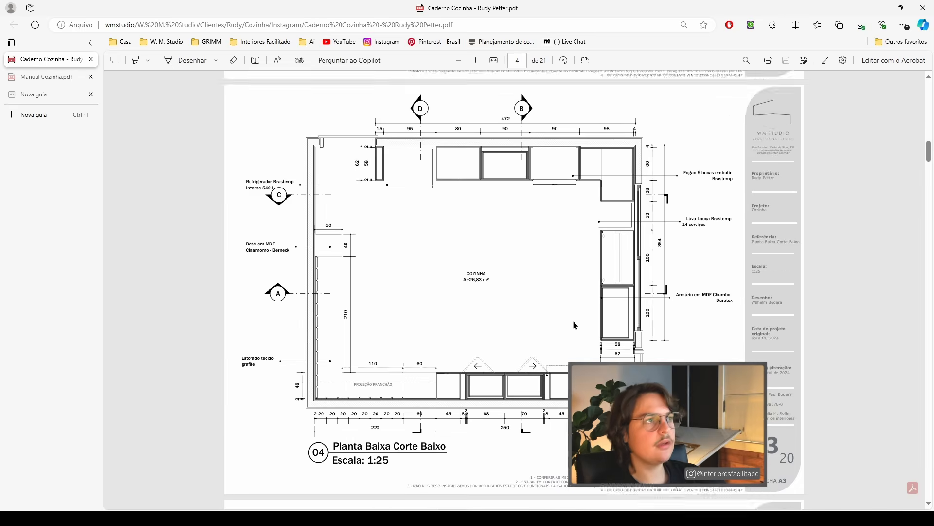
pyautogui.scroll(6, 575, 325)
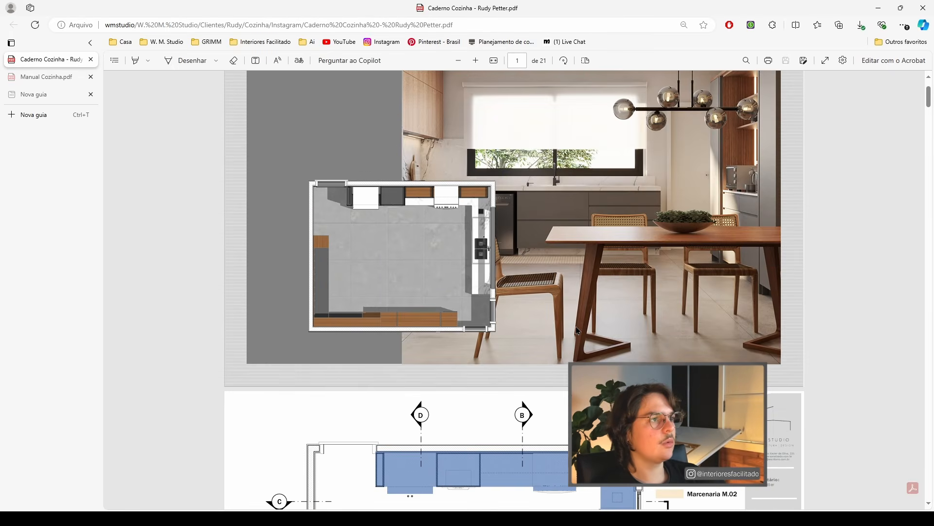
pyautogui.scroll(-5, 575, 326)
pyautogui.scroll(-1, 575, 325)
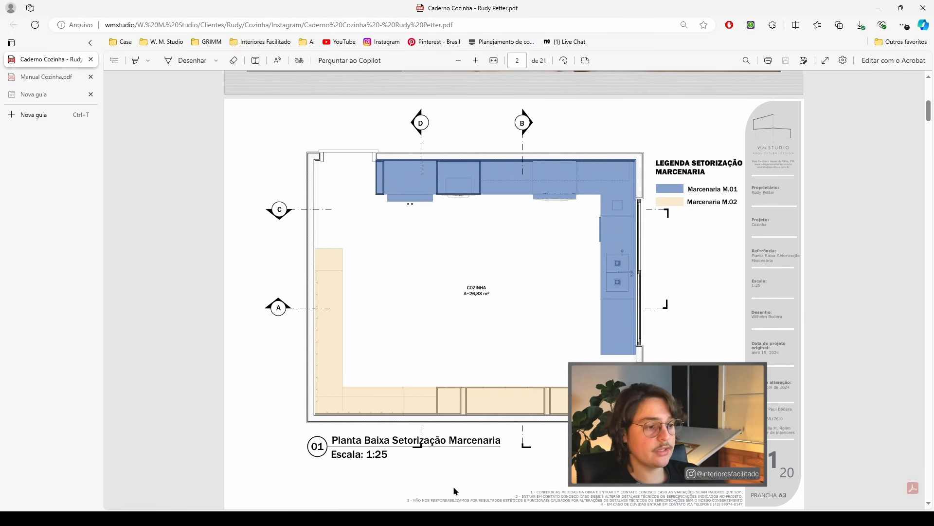
# Step: Switch to the SketchUp model and hide the joinery tags M.01 to M.05 together, checking the emptied rooms
pyautogui.click(465, 516)
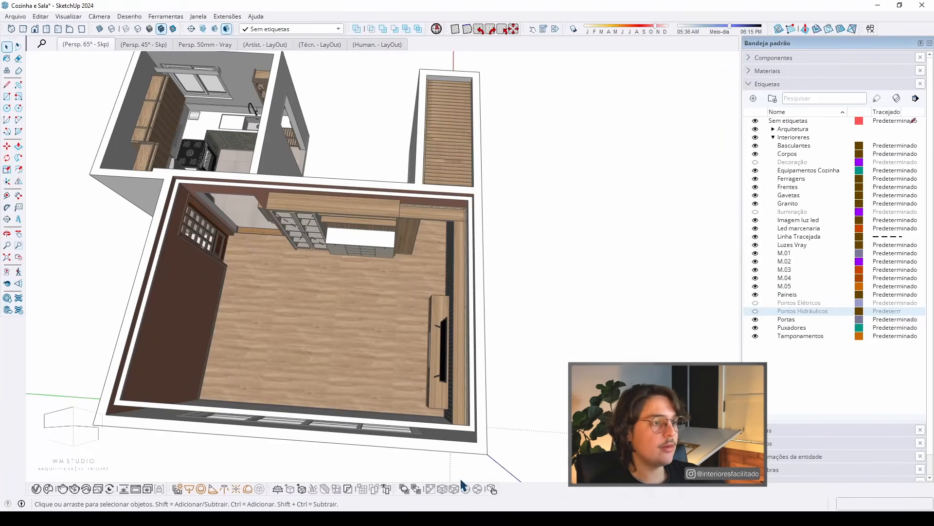
pyautogui.moveTo(331, 317); pyautogui.dragTo(377, 239, button='middle')
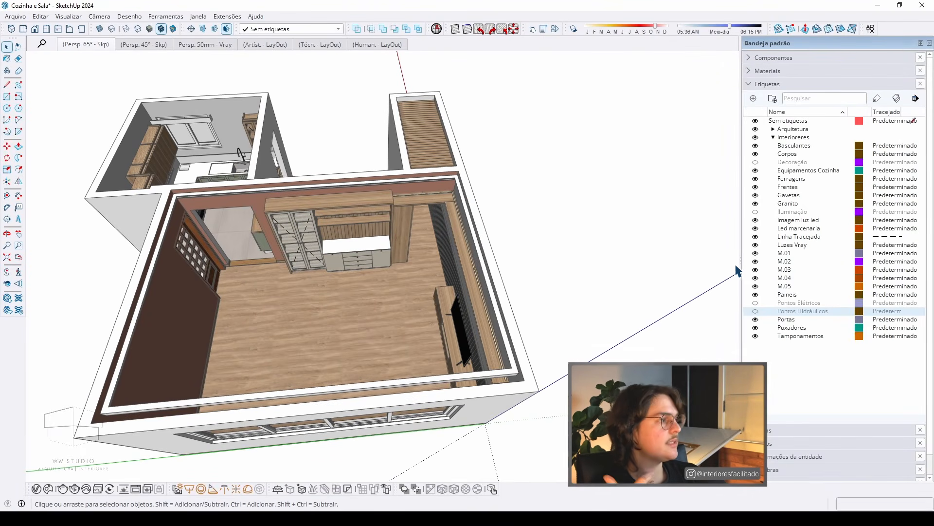
pyautogui.moveTo(371, 231); pyautogui.dragTo(266, 175, button='middle')
pyautogui.scroll(5, 457, 183)
pyautogui.moveTo(457, 185); pyautogui.dragTo(386, 205, button='middle')
pyautogui.keyDown('shift'); pyautogui.click(790, 253); pyautogui.keyUp('shift')
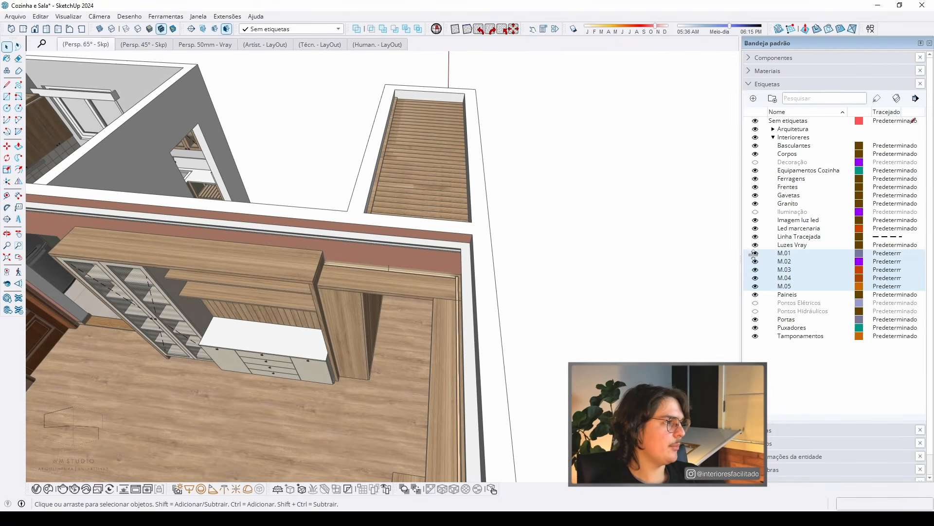
pyautogui.click(755, 253)
pyautogui.scroll(-5, 418, 284)
pyautogui.moveTo(370, 311); pyautogui.dragTo(312, 285, button='middle')
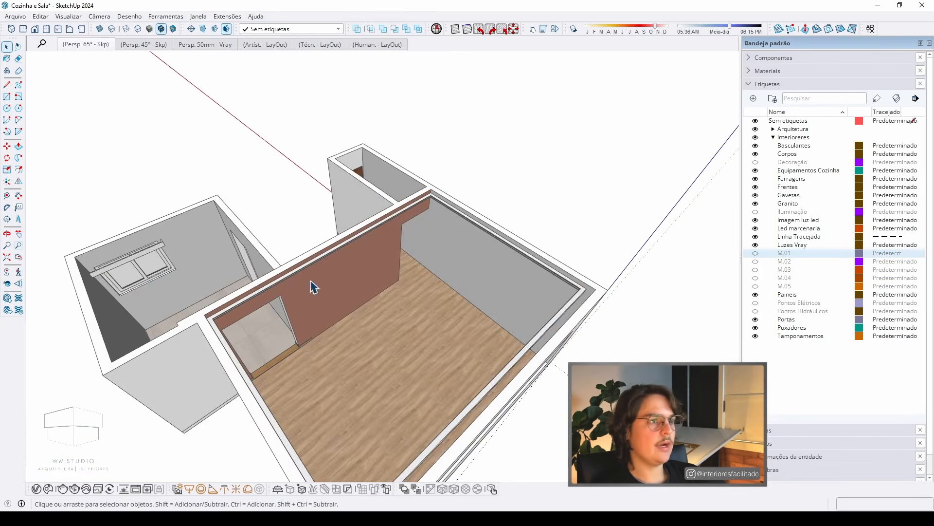
pyautogui.moveTo(532, 314); pyautogui.dragTo(444, 287, button='middle')
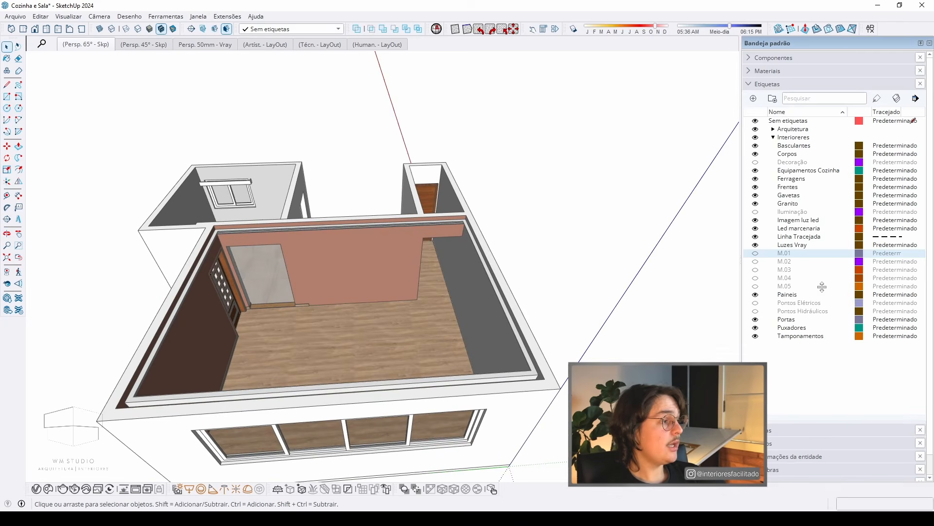
# Step: Show only the M.01 joinery tag and examine its slatted joinery beyond the living room
pyautogui.click(755, 253)
pyautogui.moveTo(433, 327); pyautogui.dragTo(412, 121, button='middle')
pyautogui.scroll(5, 403, 335)
pyautogui.moveTo(399, 276)
pyautogui.mouseDown(button='middle')
pyautogui.moveTo(424, 254)
pyautogui.moveTo(385, 217)
pyautogui.moveTo(403, 265)
pyautogui.mouseUp(button='middle')
pyautogui.moveTo(422, 190); pyautogui.dragTo(402, 348, button='middle')
pyautogui.moveTo(421, 206)
pyautogui.mouseDown(button='middle')
pyautogui.moveTo(451, 202)
pyautogui.moveTo(492, 271)
pyautogui.moveTo(467, 267)
pyautogui.moveTo(420, 214)
pyautogui.mouseUp(button='middle')
pyautogui.scroll(-5, 419, 215)
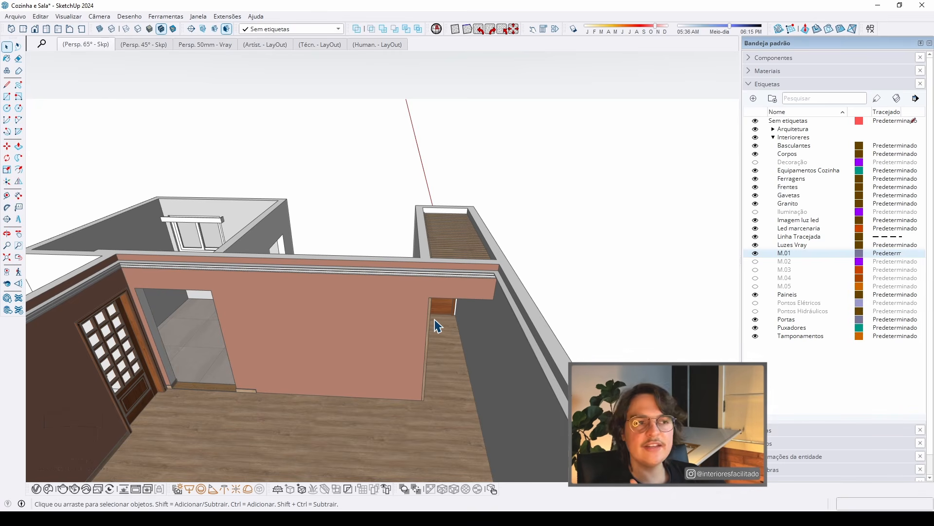
pyautogui.scroll(-2, 398, 263)
# Step: Show the M.02 and M.03 tags one after the other and inspect the living room's TV unit and cabinet wall
pyautogui.click(755, 262)
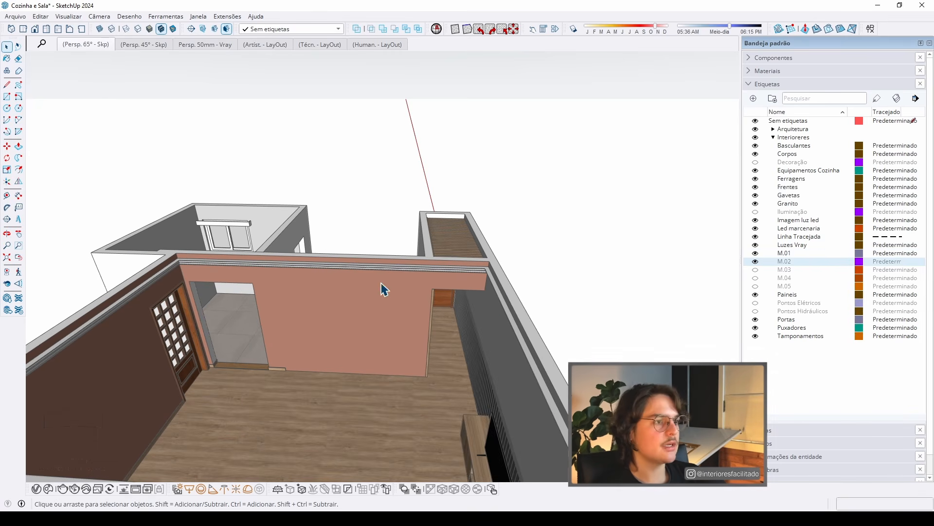
pyautogui.moveTo(384, 287); pyautogui.dragTo(502, 308, button='middle')
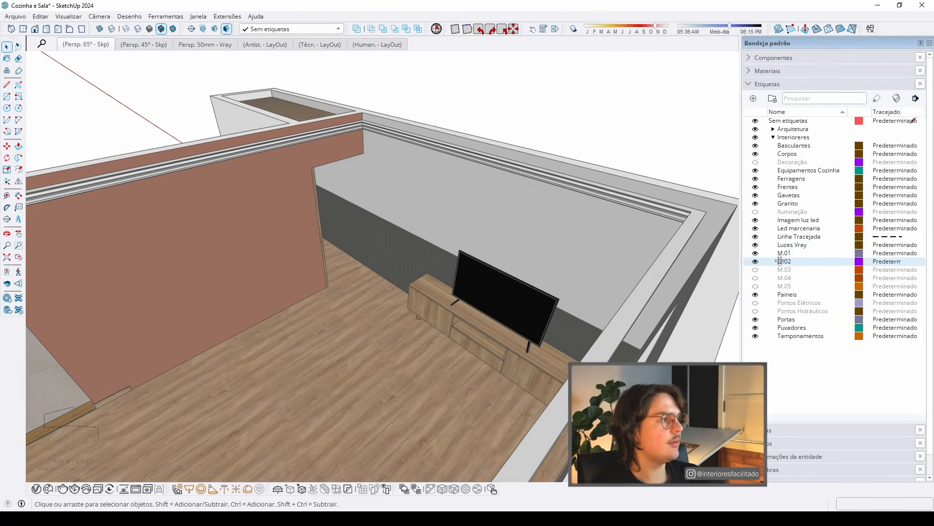
pyautogui.click(756, 270)
pyautogui.scroll(-3, 448, 273)
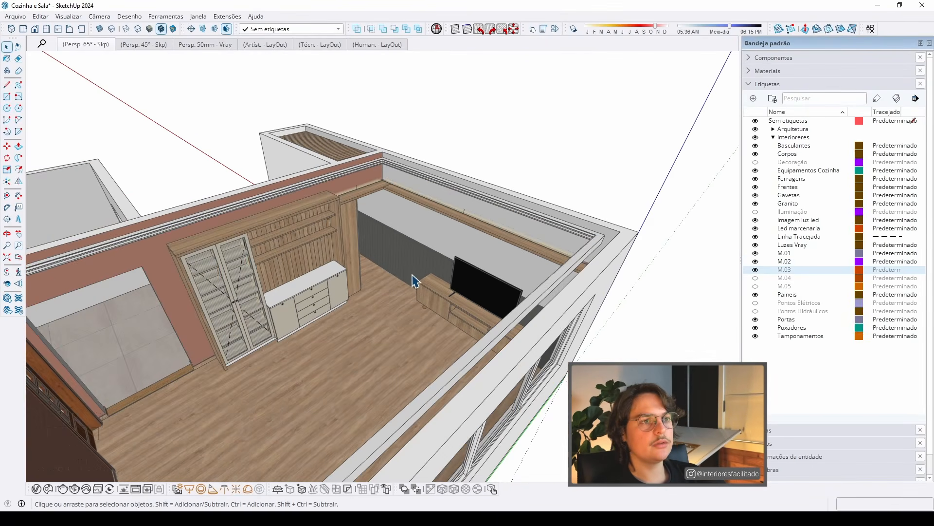
pyautogui.moveTo(412, 276); pyautogui.dragTo(264, 284, button='middle')
# Step: Show the M.04 and M.05 tags one after the other and inspect the kitchen joinery from both sides
pyautogui.click(756, 277)
pyautogui.scroll(-2, 332, 262)
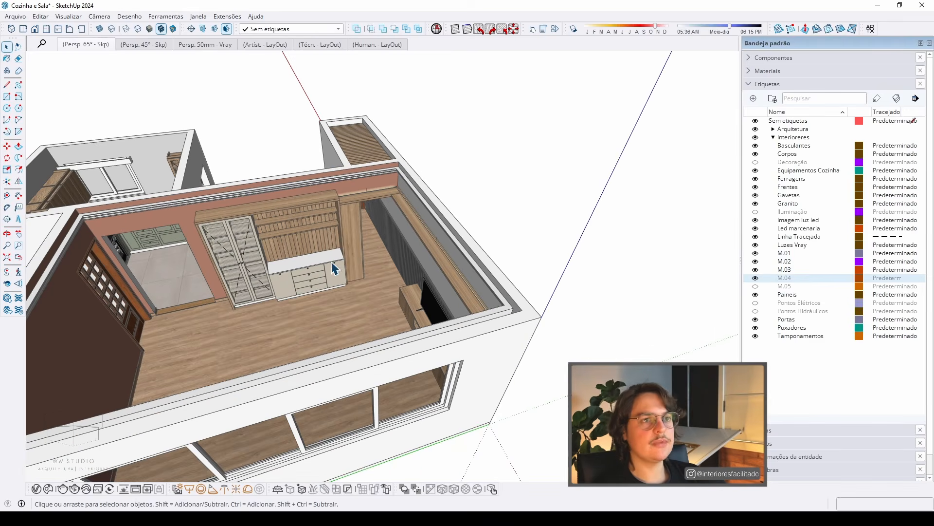
pyautogui.moveTo(163, 221); pyautogui.dragTo(261, 321, button='middle')
pyautogui.moveTo(366, 203); pyautogui.dragTo(440, 242, button='middle')
pyautogui.click(755, 286)
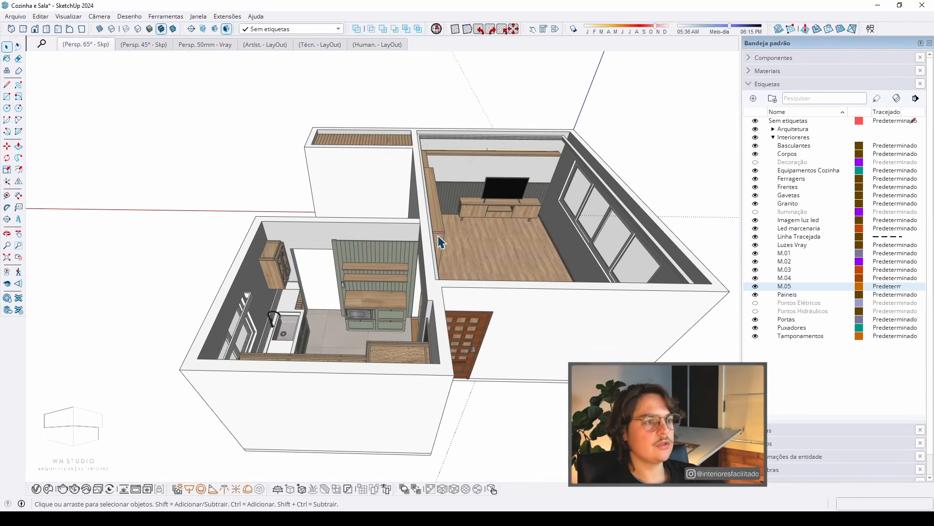
pyautogui.moveTo(414, 285); pyautogui.dragTo(227, 322, button='middle')
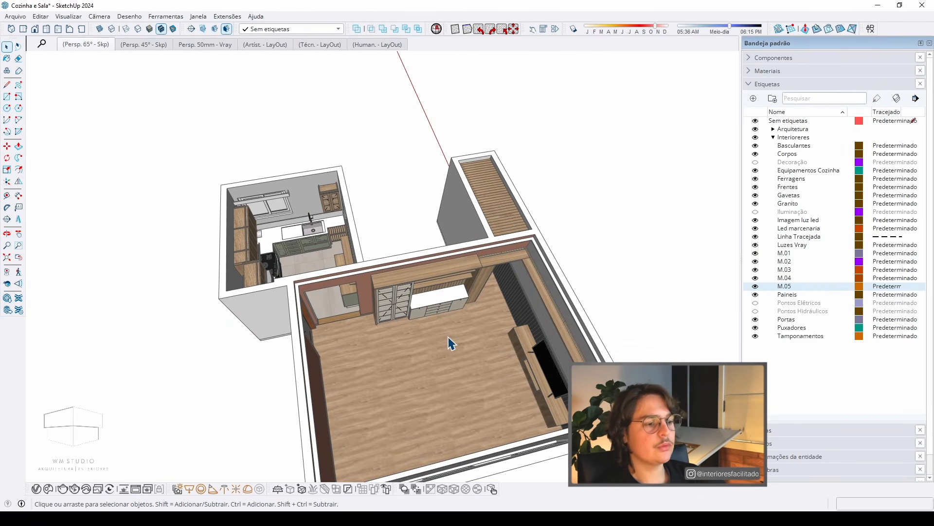
# Step: Switch to the kitchen PDF to check the isometric drawings on page 3, and return to the SketchUp model
pyautogui.click(300, 516)
pyautogui.scroll(-7, 588, 353)
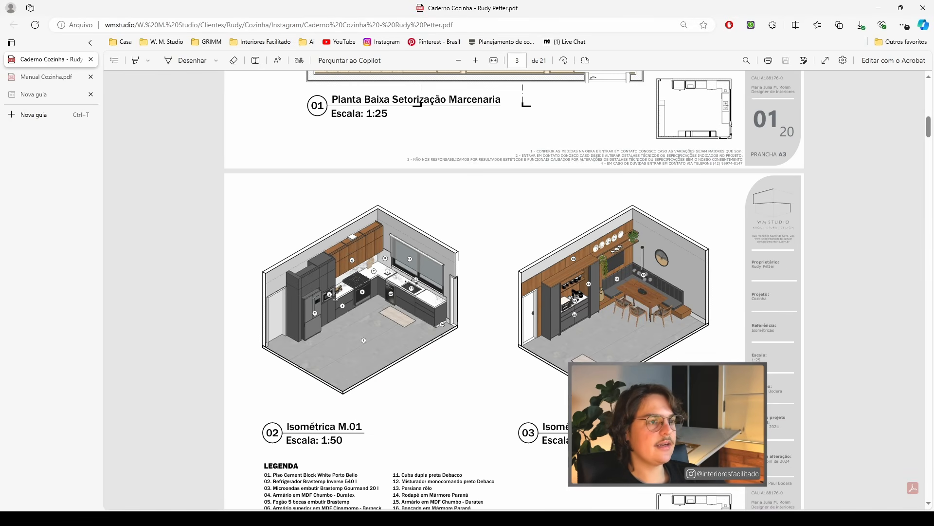
pyautogui.hotkey('alt', 'Tab')
# Step: Hide the tags M.02, M.03, M.04 and M.05 to isolate the M.01 joinery, and view it from the other side
pyautogui.moveTo(407, 345); pyautogui.dragTo(465, 204, button='middle')
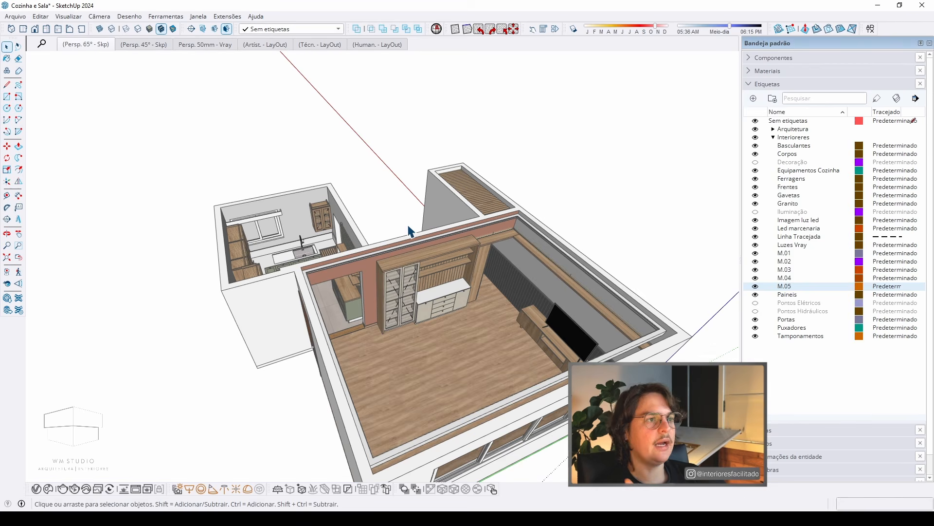
pyautogui.click(755, 261)
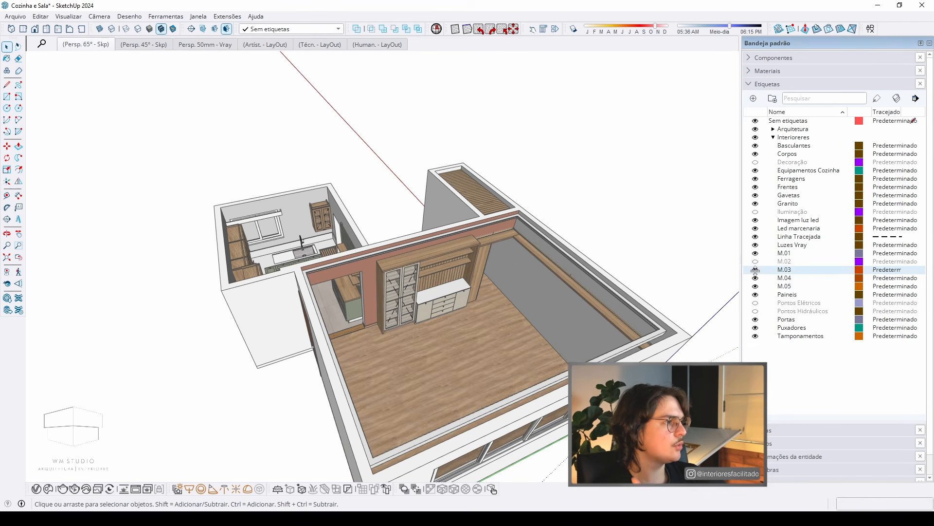
pyautogui.click(755, 269)
pyautogui.click(755, 278)
pyautogui.click(755, 286)
pyautogui.moveTo(741, 297); pyautogui.dragTo(543, 361, button='middle')
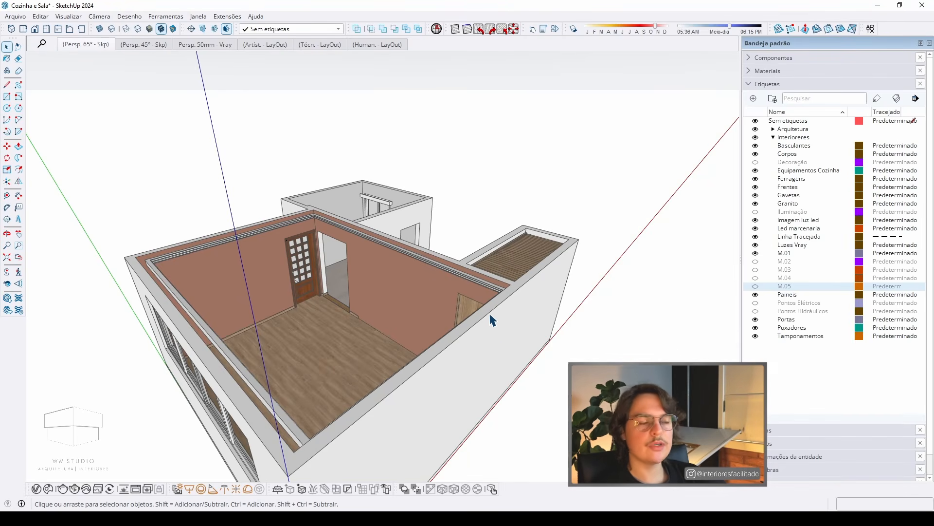
pyautogui.moveTo(492, 319); pyautogui.dragTo(381, 348, button='middle')
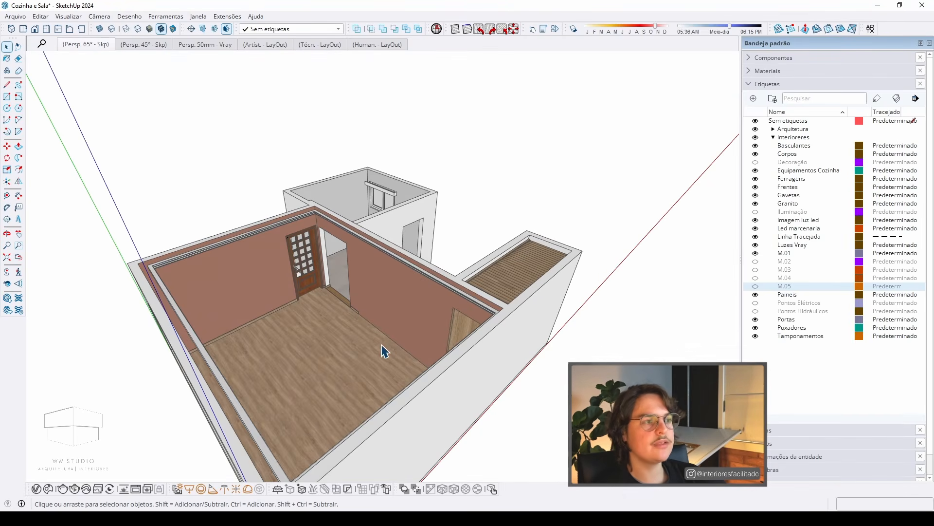
# Step: Show the tags M.05, M.04, M.03 and M.02 again and view the complete kitchen and living room from above
pyautogui.click(755, 286)
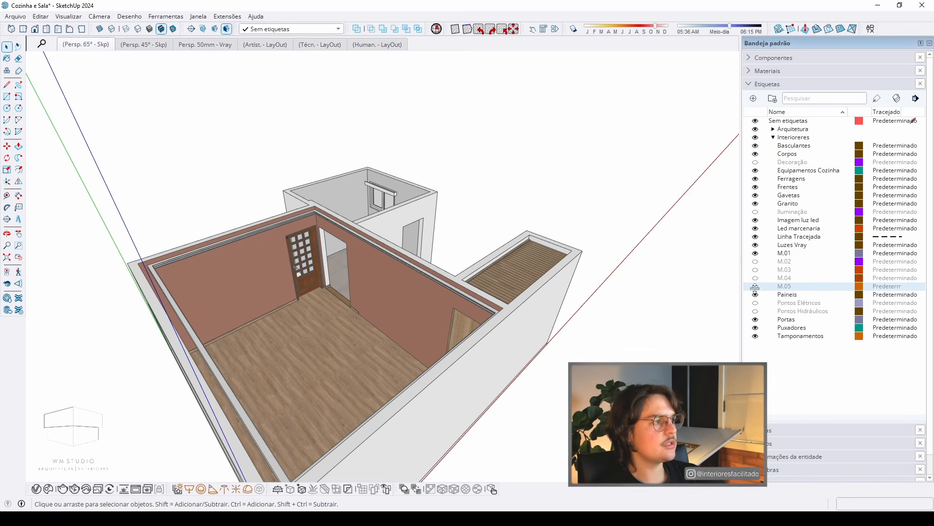
pyautogui.click(755, 277)
pyautogui.click(755, 269)
pyautogui.click(756, 261)
pyautogui.moveTo(392, 311); pyautogui.dragTo(445, 375, button='middle')
pyautogui.scroll(-2, 413, 336)
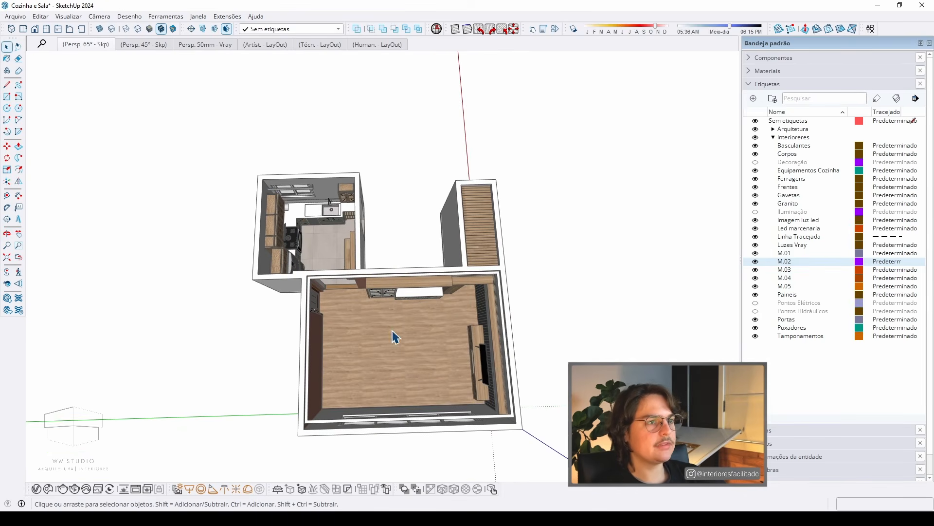
pyautogui.scroll(3, 333, 265)
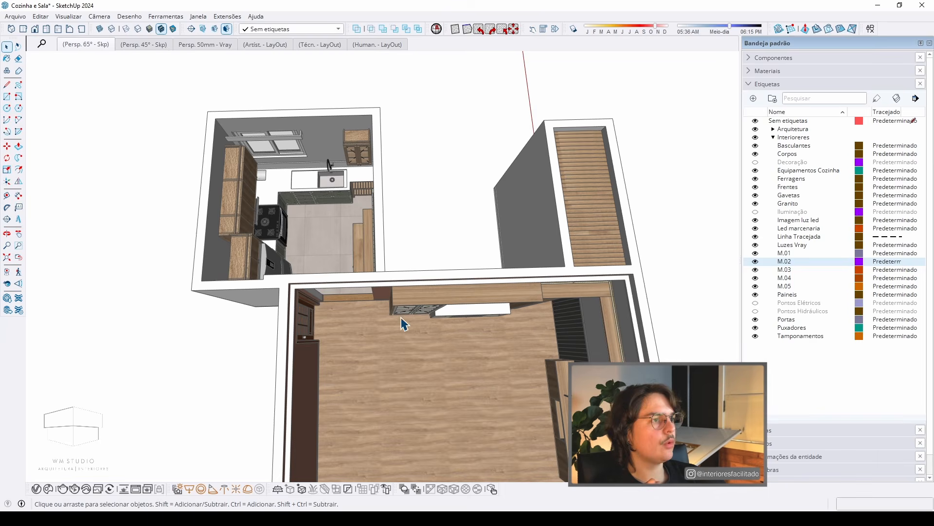
pyautogui.scroll(-3, 402, 265)
pyautogui.moveTo(403, 265); pyautogui.dragTo(222, 254, button='middle')
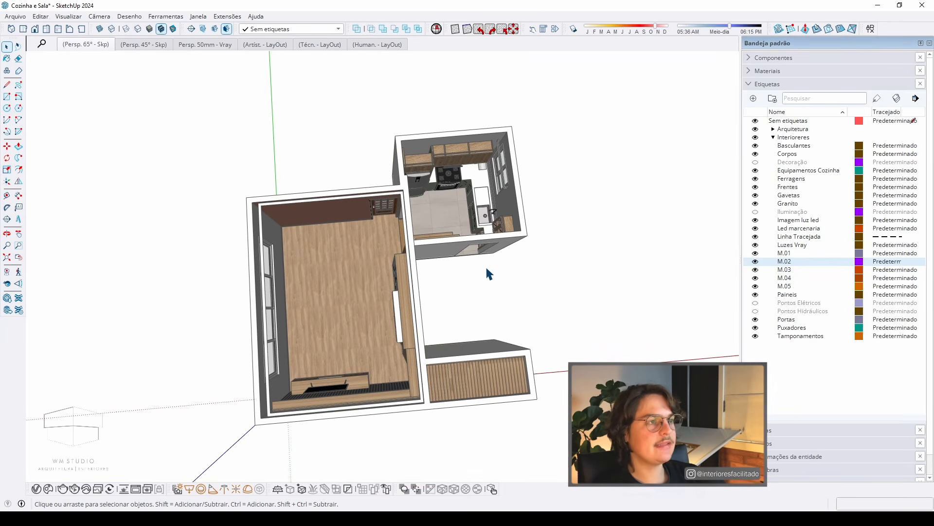
# Step: Switch to the kitchen PDF and compare the cover's floor plan with the joinery zoning plan and legend on page 2
pyautogui.hotkey('alt', 'Tab')
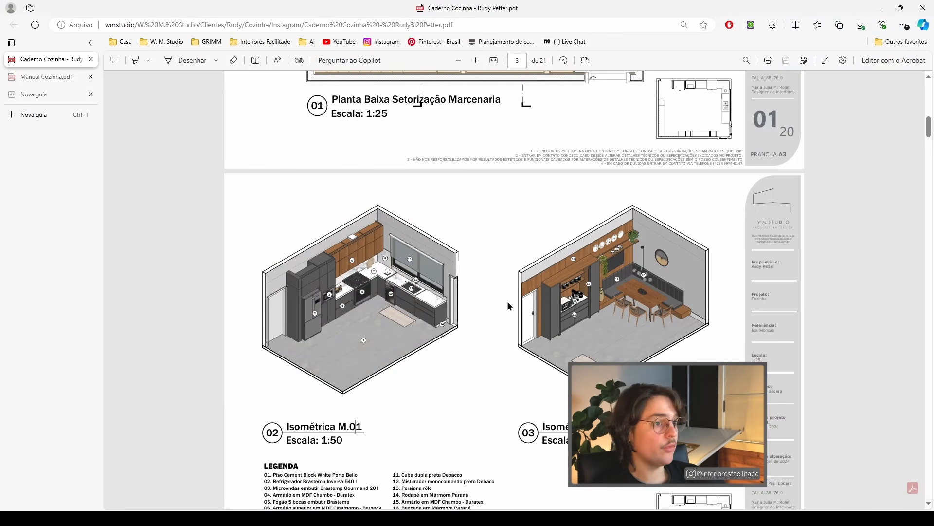
pyautogui.scroll(10, 403, 269)
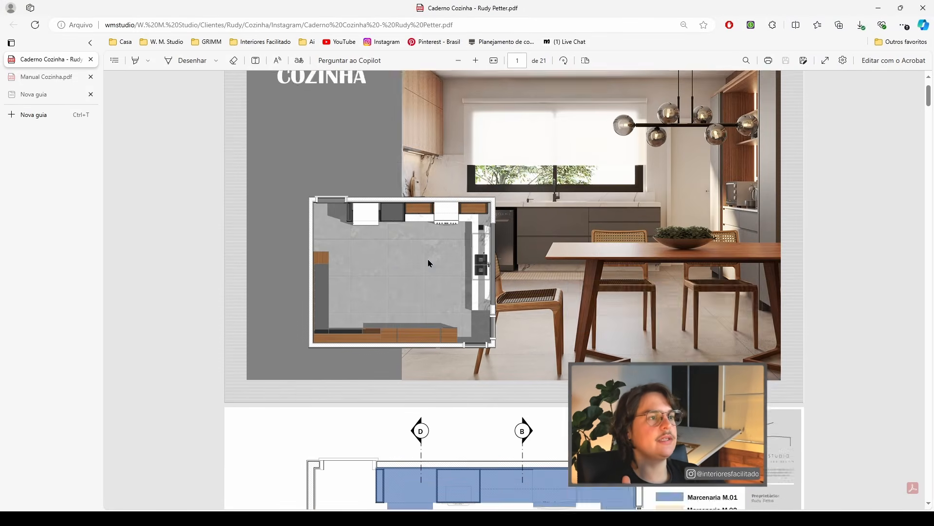
pyautogui.scroll(-5, 428, 260)
pyautogui.scroll(5, 442, 265)
pyautogui.scroll(-5, 481, 269)
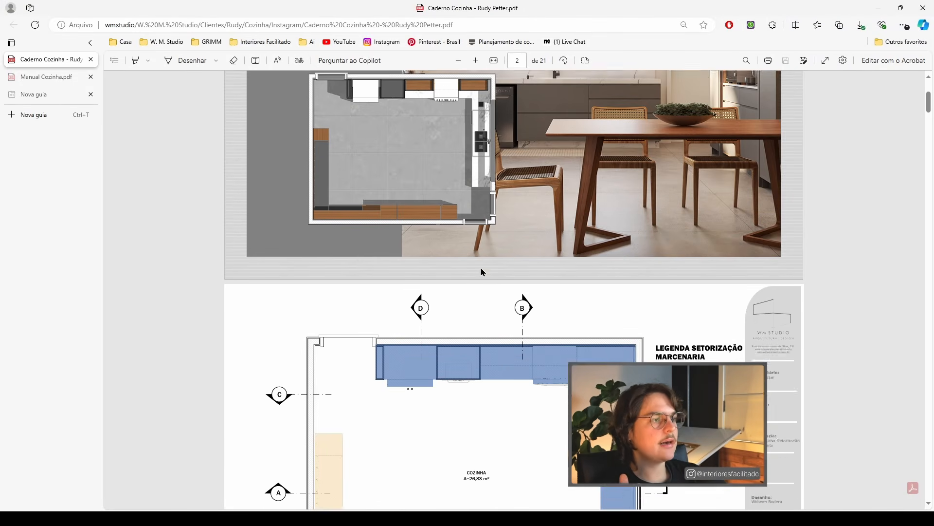
pyautogui.scroll(-2, 711, 198)
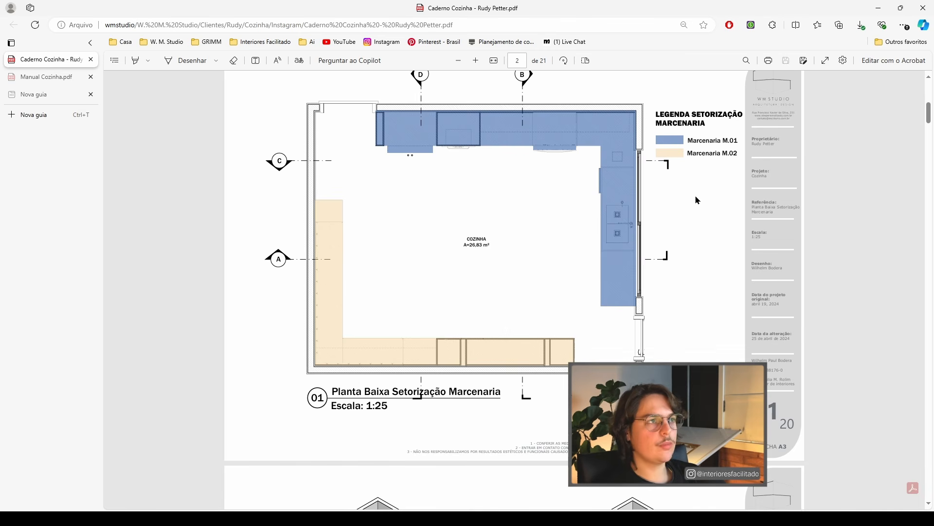
# Step: Compare the drawing set's cover page with the joinery zoning plan on page 2 and glance at the isometrics on page 3
pyautogui.scroll(-4, 778, 233)
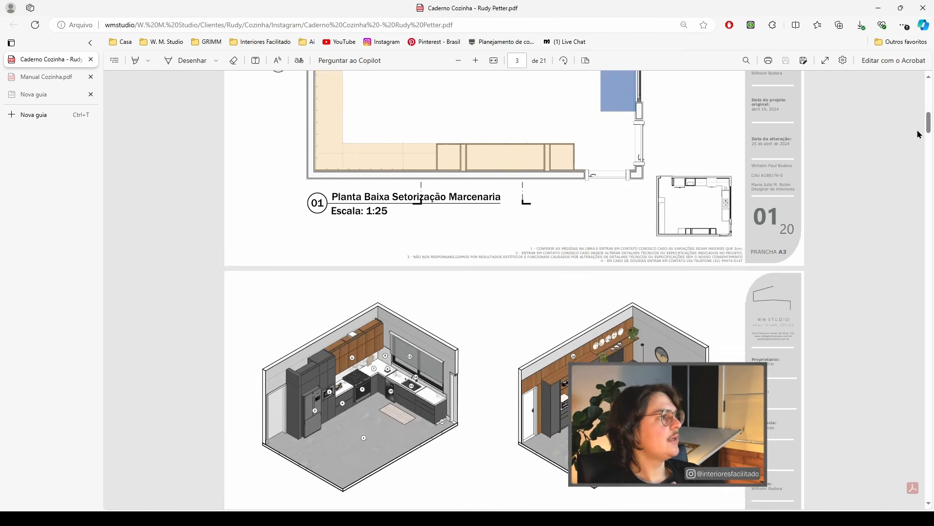
pyautogui.moveTo(928, 128); pyautogui.dragTo(928, 92)
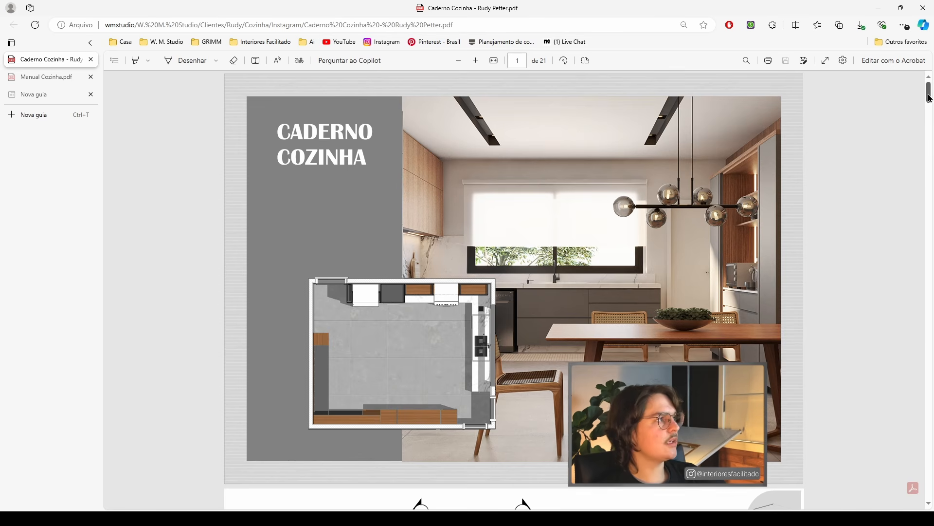
pyautogui.moveTo(929, 97)
pyautogui.mouseDown()
pyautogui.moveTo(927, 302)
pyautogui.moveTo(931, 97)
pyautogui.mouseUp()
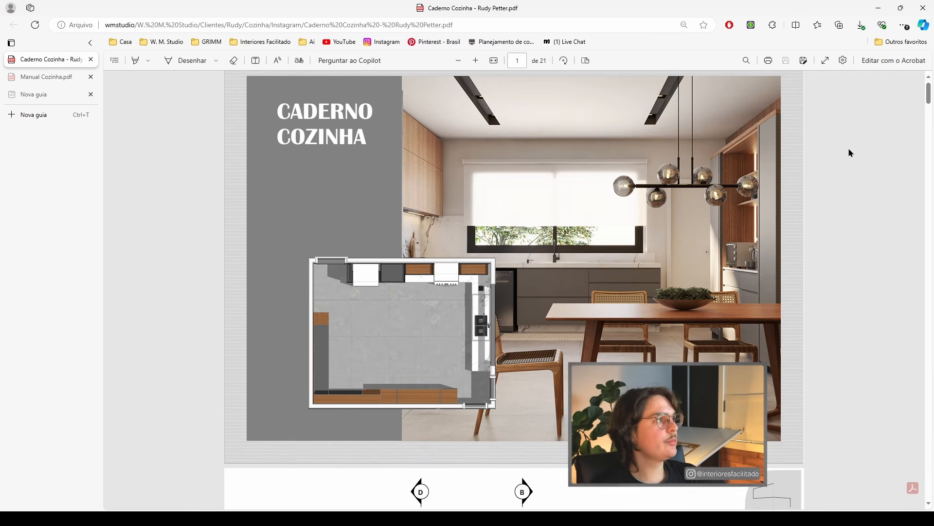
pyautogui.scroll(1, 845, 142)
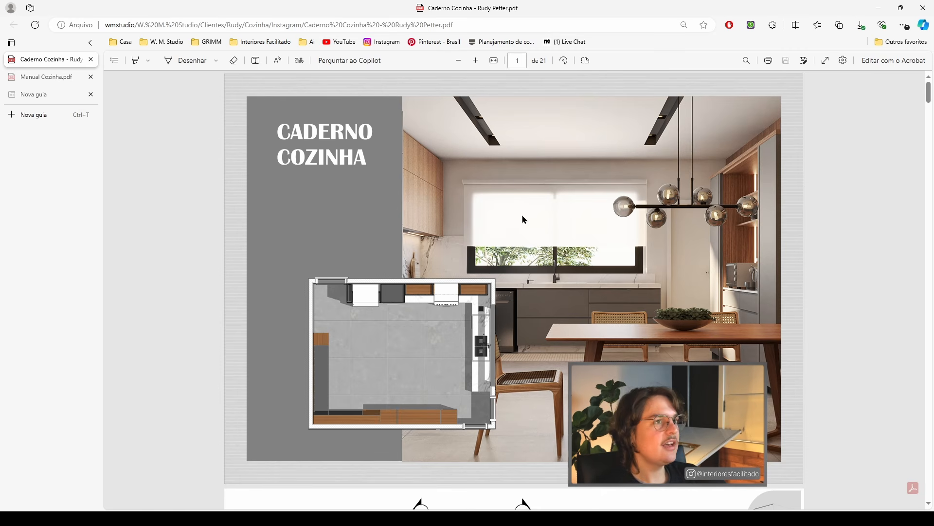
pyautogui.moveTo(930, 97)
pyautogui.mouseDown()
pyautogui.moveTo(930, 263)
pyautogui.moveTo(930, 114)
pyautogui.mouseUp()
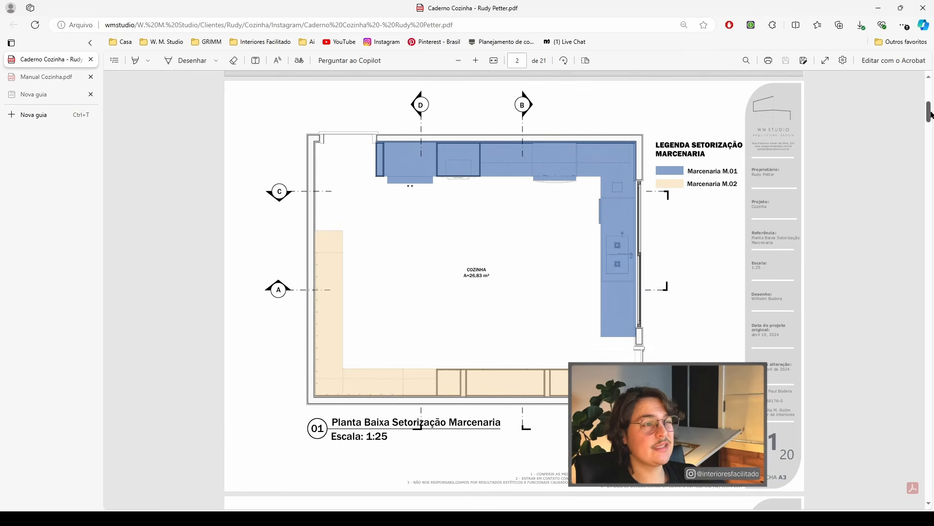
pyautogui.scroll(6, 614, 305)
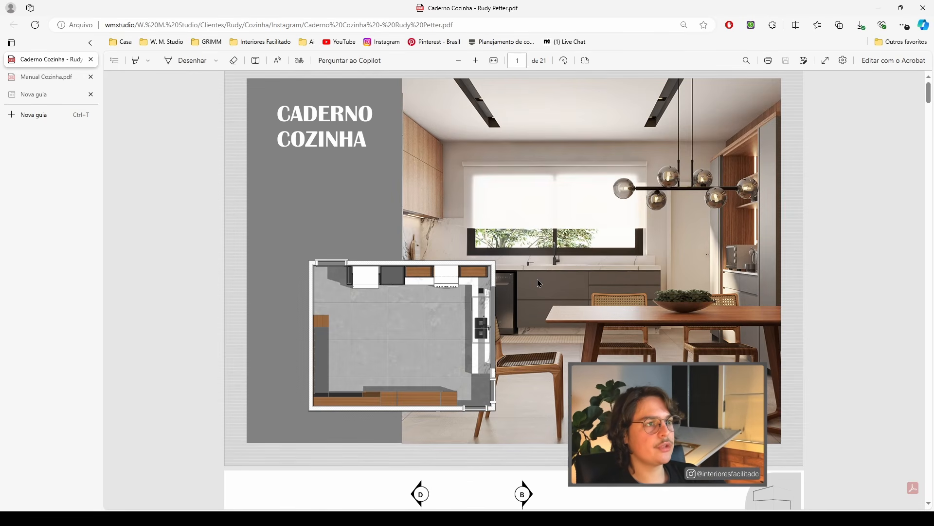
pyautogui.scroll(-1, 539, 284)
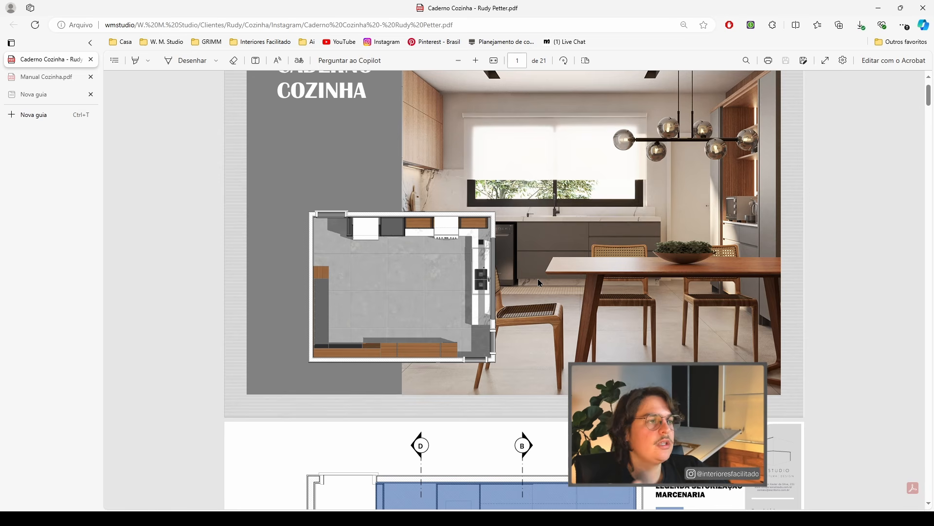
pyautogui.scroll(1, 540, 281)
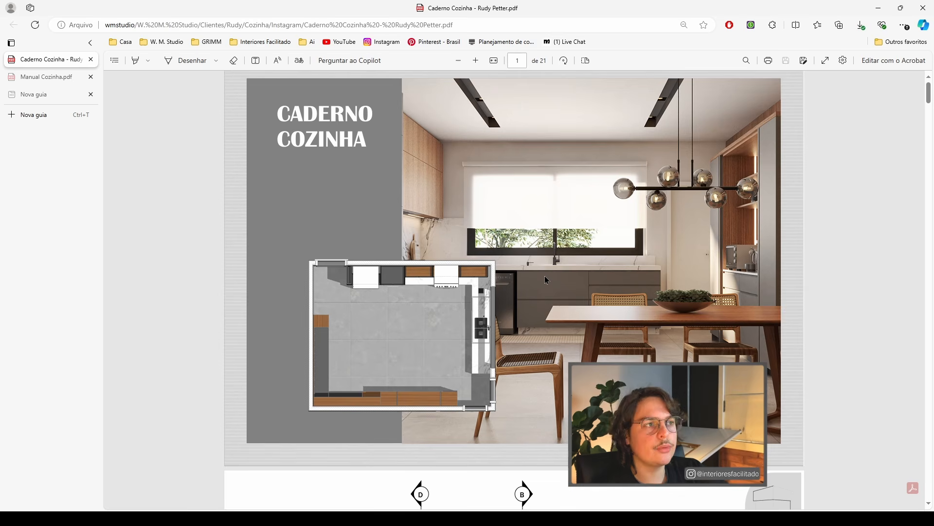
pyautogui.scroll(1, 545, 276)
pyautogui.scroll(-1, 548, 279)
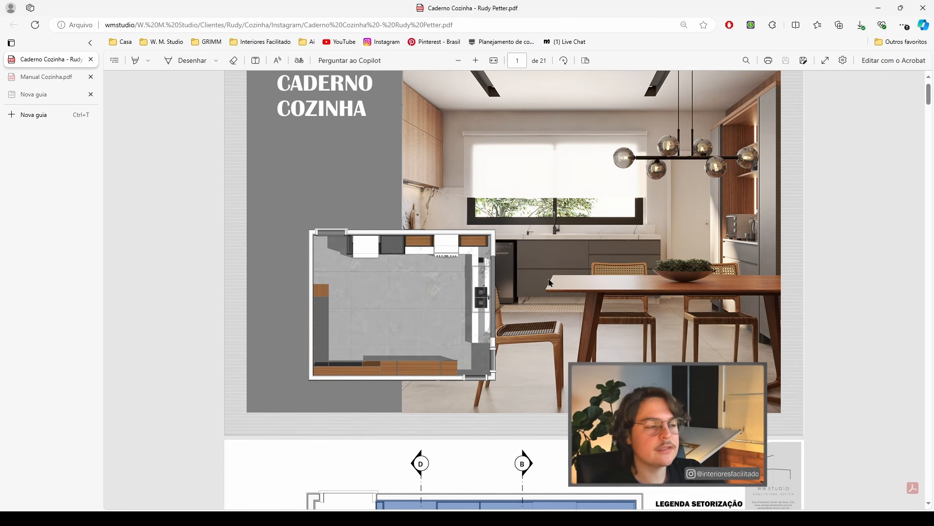
pyautogui.scroll(-1, 550, 282)
pyautogui.scroll(2, 550, 281)
# Step: Review the drawing set's sheet sequence from the joinery zoning plan on page 2 through the isometrics to the Corte Alto floor plan on page 6
pyautogui.scroll(-6, 551, 281)
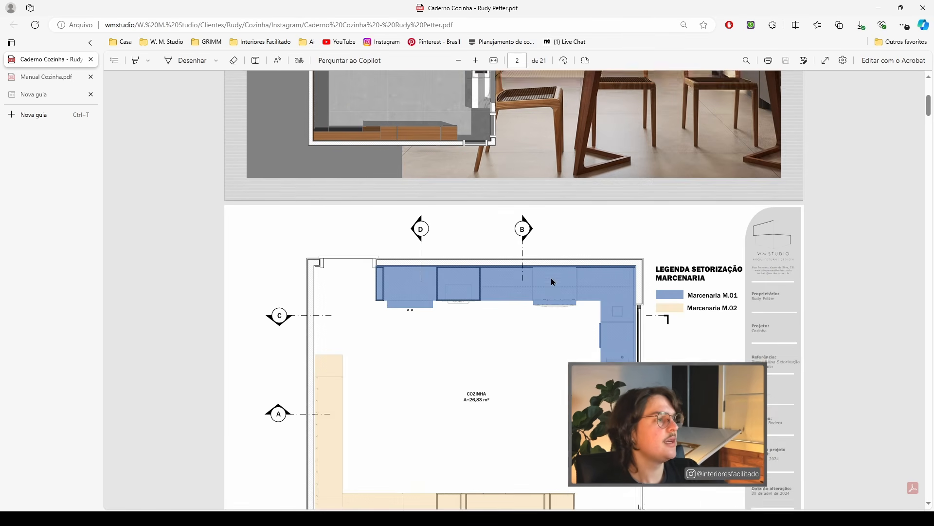
pyautogui.scroll(-2, 552, 281)
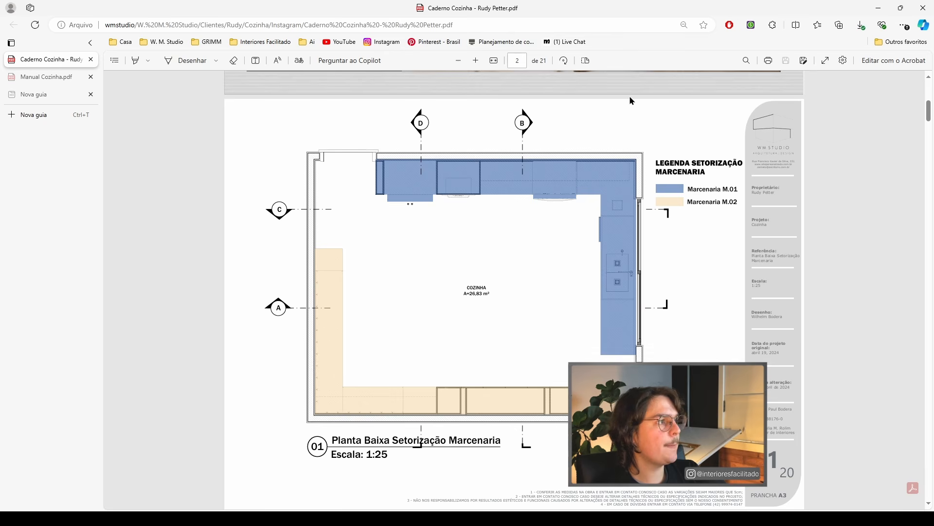
pyautogui.scroll(-6, 553, 281)
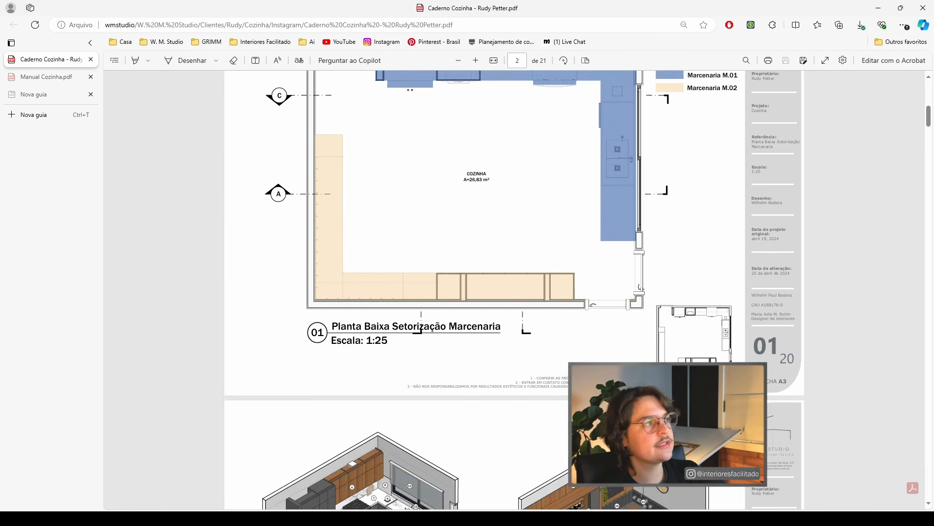
pyautogui.scroll(-2, 330, 381)
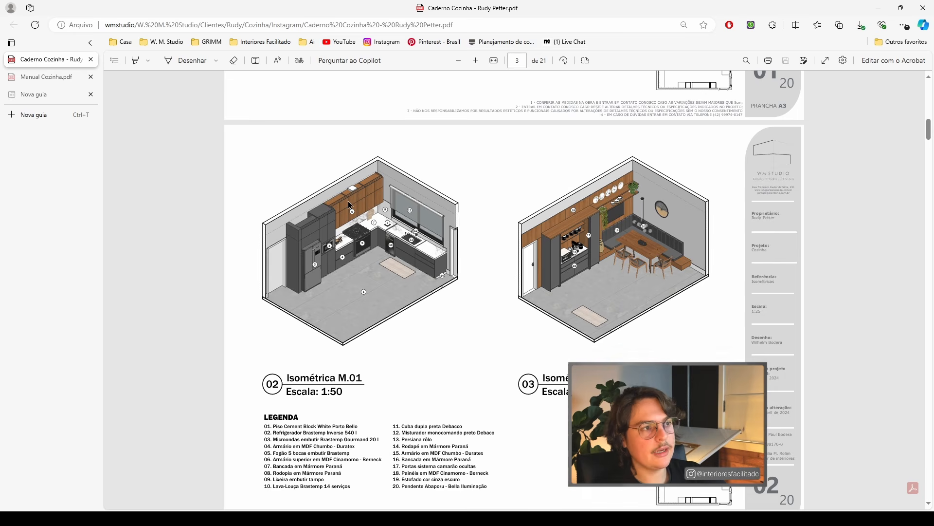
pyautogui.scroll(-7, 544, 318)
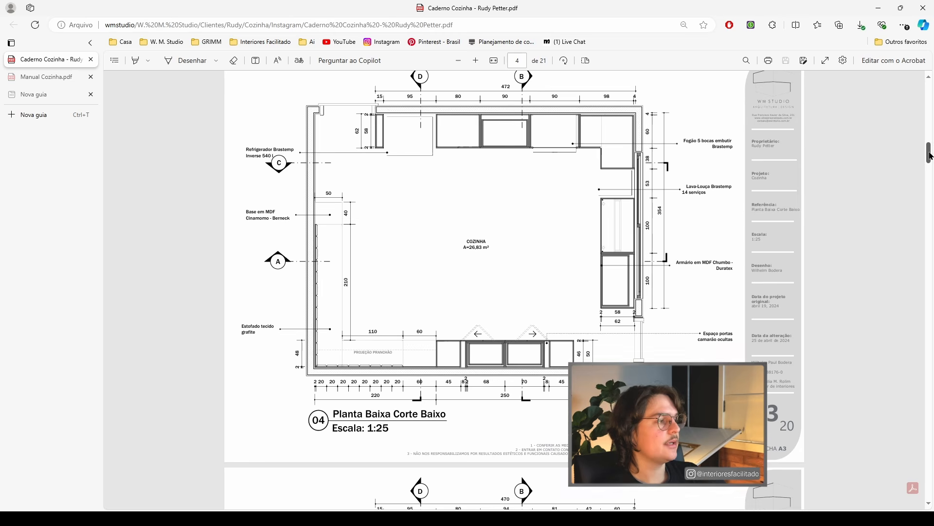
pyautogui.scroll(-10, 928, 155)
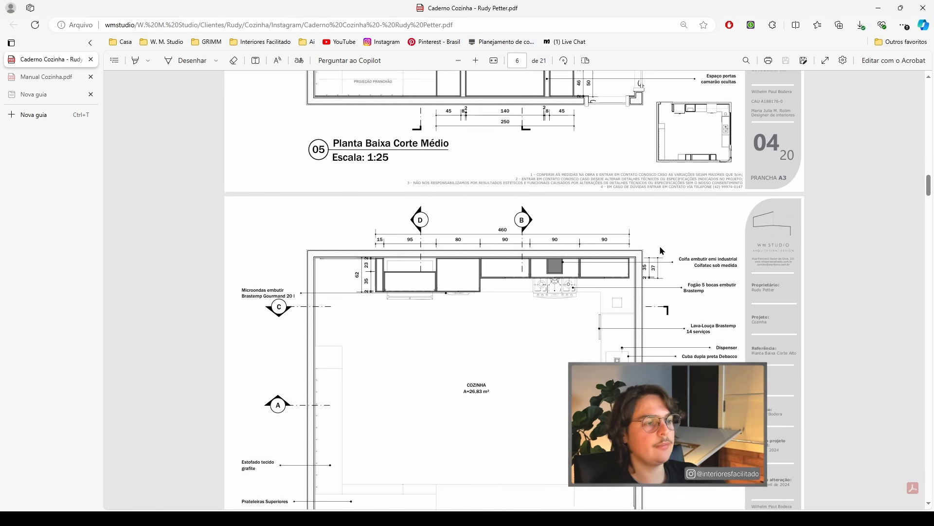
pyautogui.scroll(-2, 660, 250)
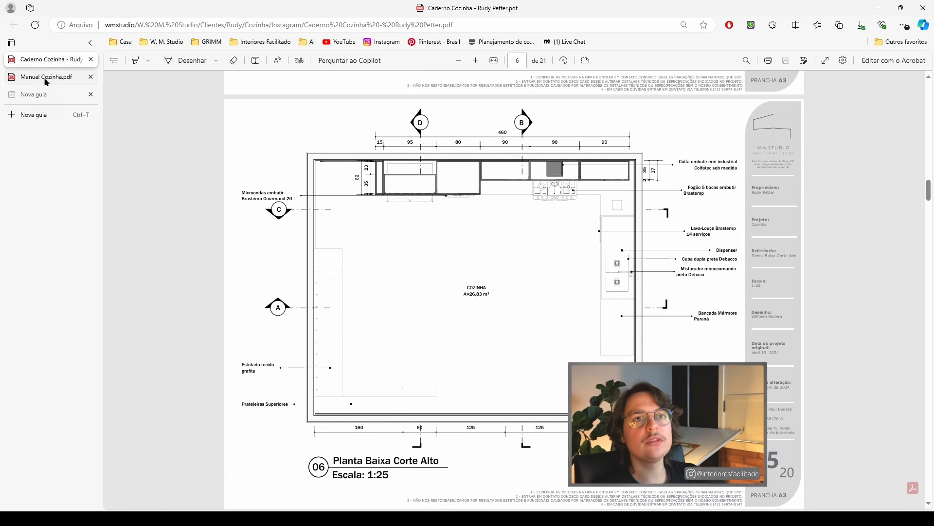
# Step: Switch to Manual Cozinha.pdf and review its cover, the project flowchart and the Levantamento e Medidas Cozinha checklist on page 3
pyautogui.click(36, 81)
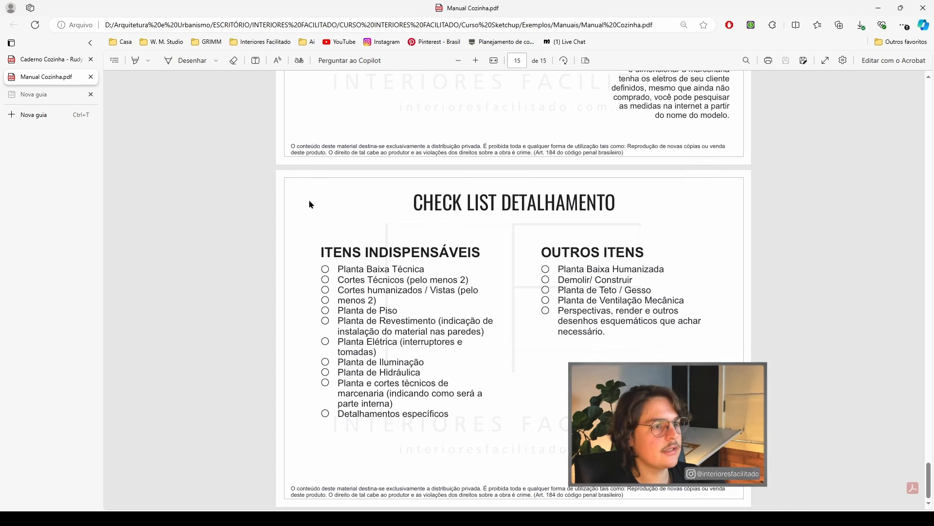
pyautogui.moveTo(929, 474); pyautogui.dragTo(932, 91)
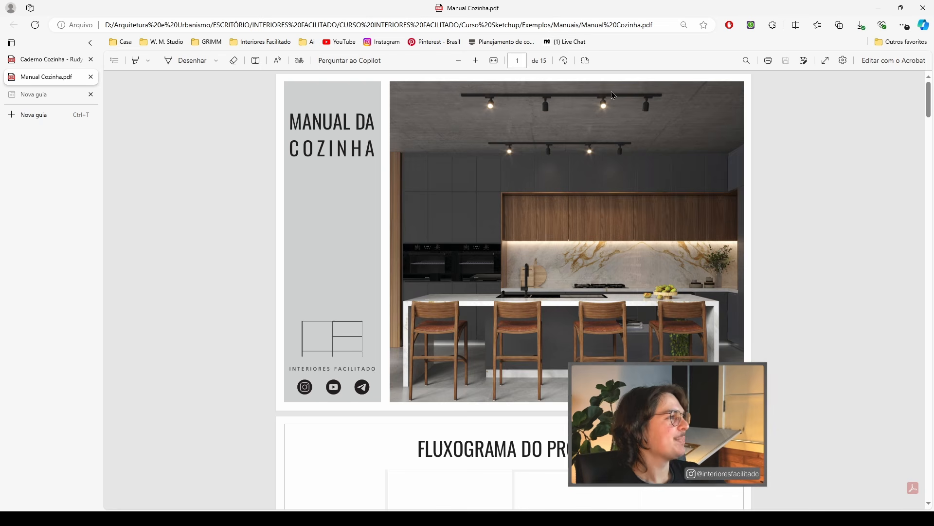
pyautogui.scroll(-6, 628, 311)
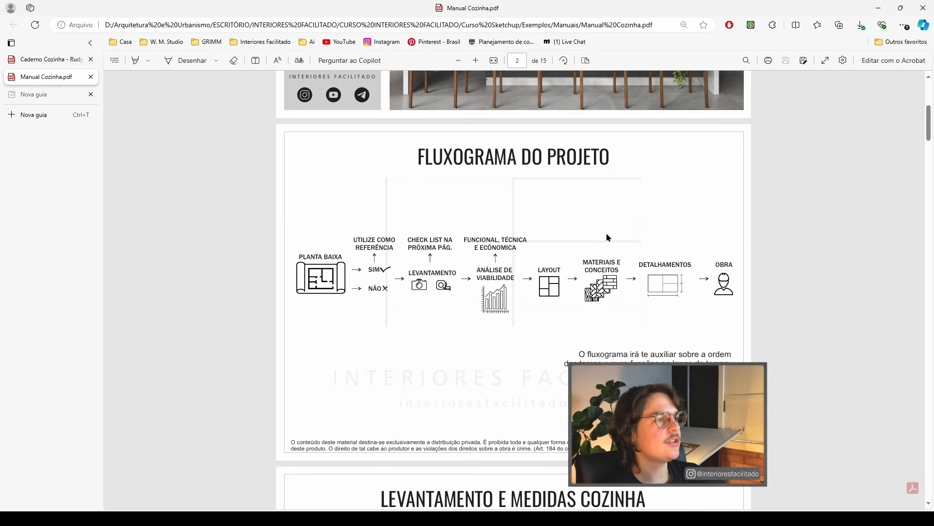
pyautogui.scroll(-2, 627, 250)
pyautogui.scroll(-4, 627, 250)
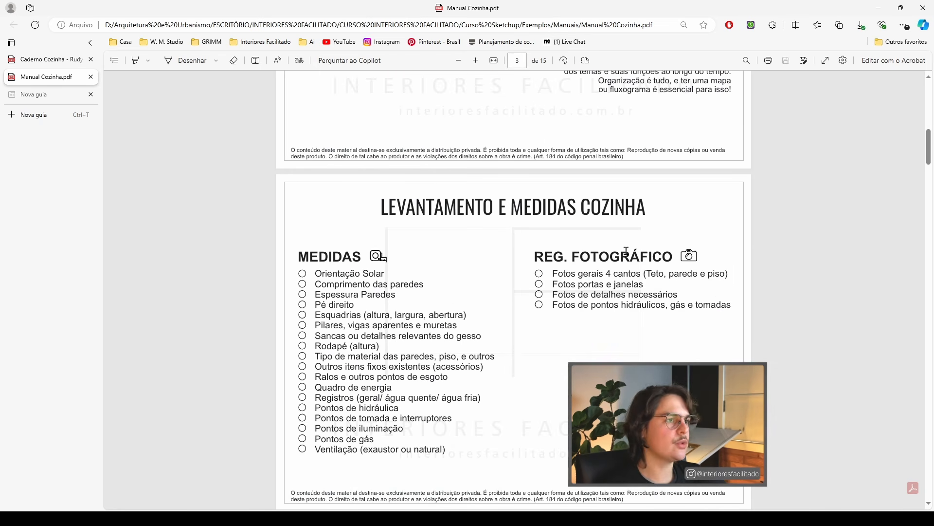
pyautogui.scroll(-1, 626, 250)
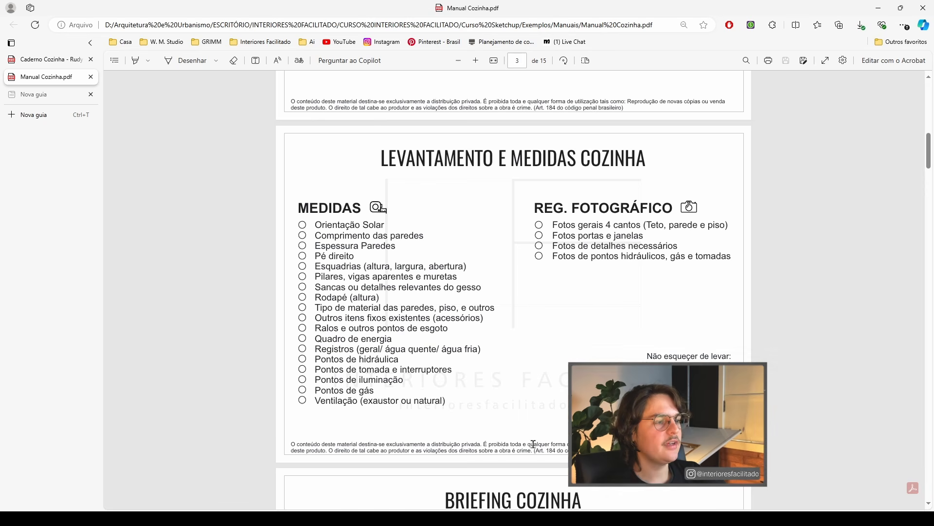
pyautogui.scroll(1, 532, 440)
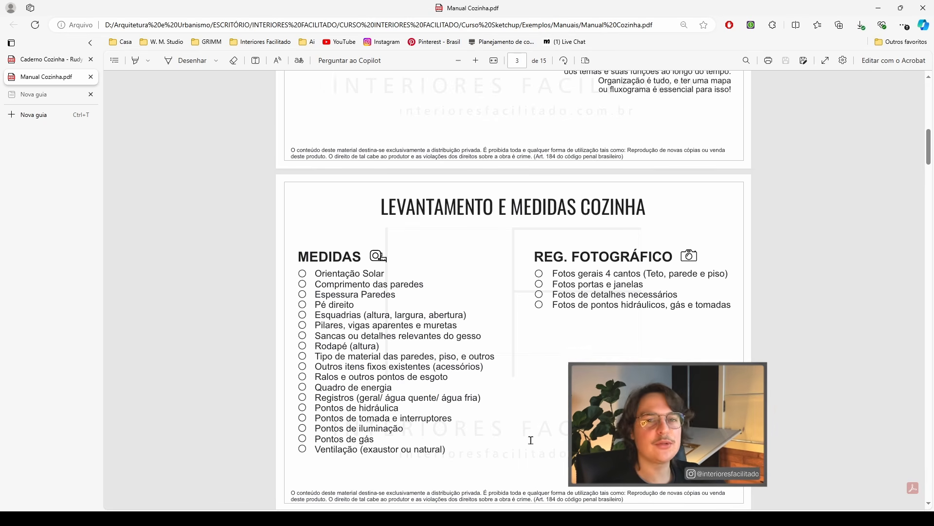
pyautogui.scroll(-1, 525, 432)
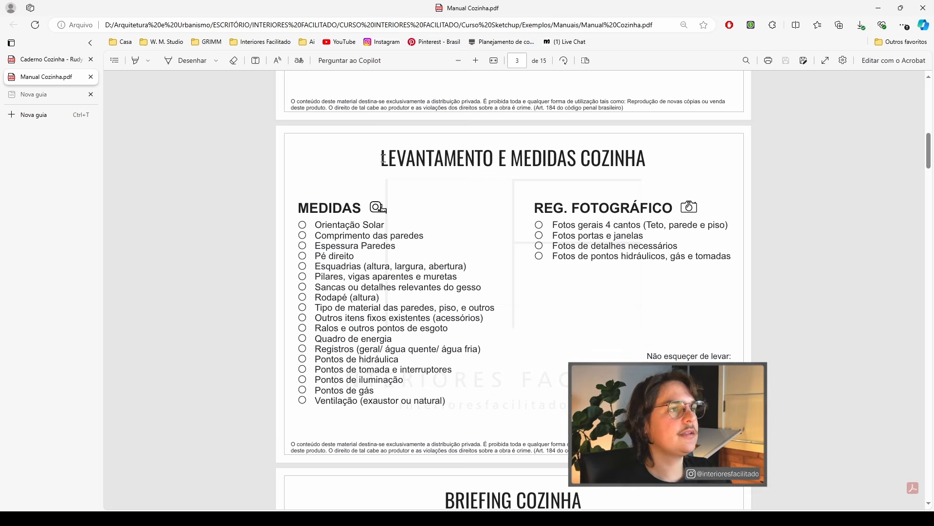
# Step: Examine the manual's Briefing Cozinha questionnaire, Setorização do Ambiente diagrams and minimum measurement and ergonomics pages
pyautogui.scroll(-7, 564, 284)
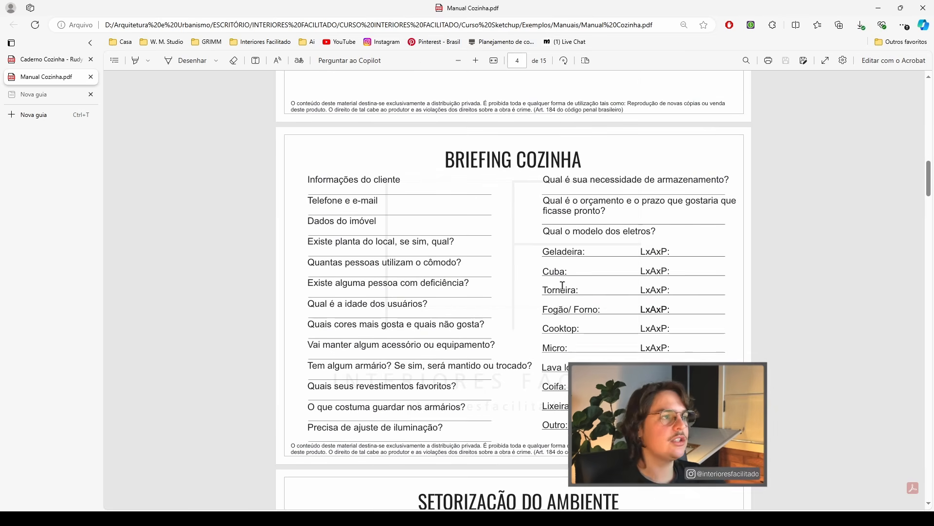
pyautogui.scroll(-1, 818, 283)
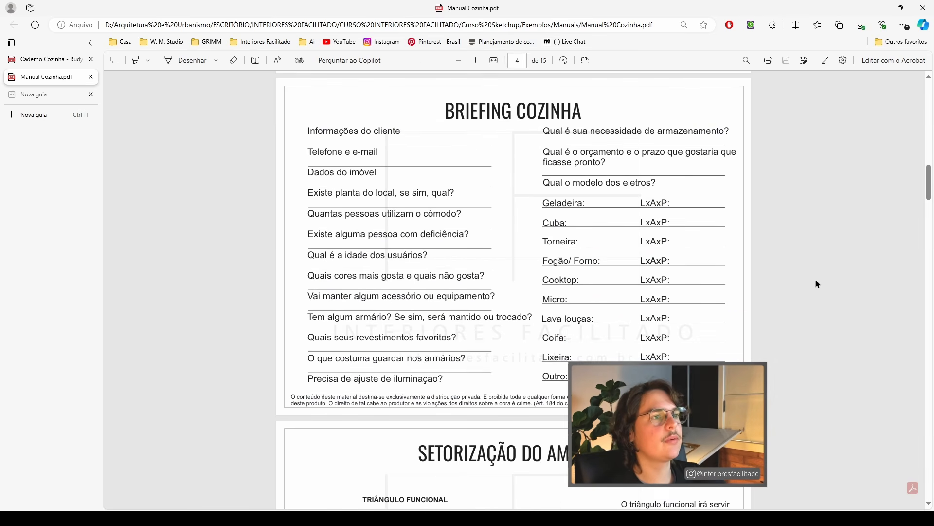
pyautogui.scroll(-6, 816, 282)
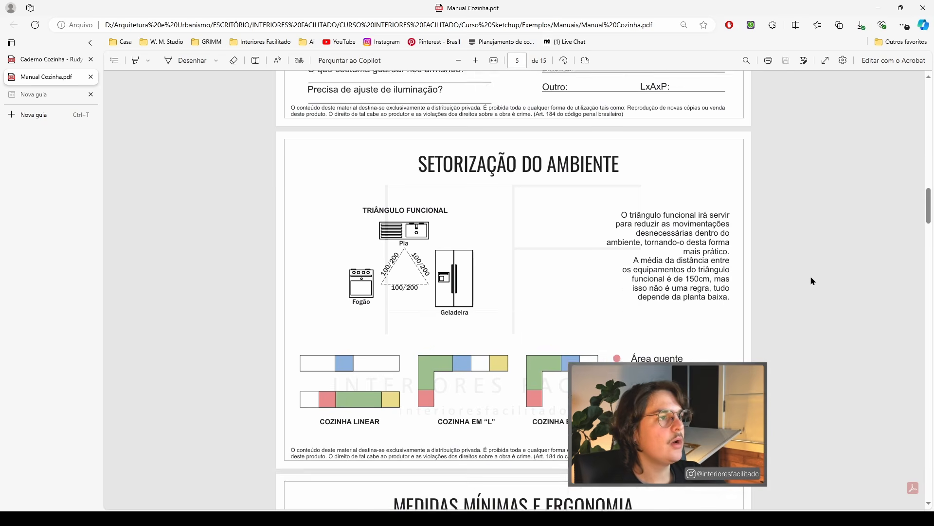
pyautogui.scroll(-10, 812, 281)
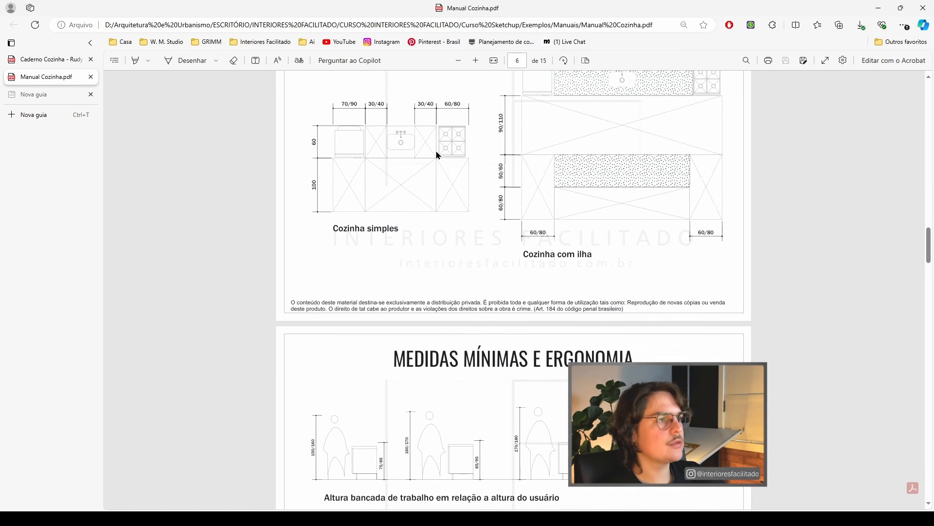
pyautogui.scroll(-20, 437, 154)
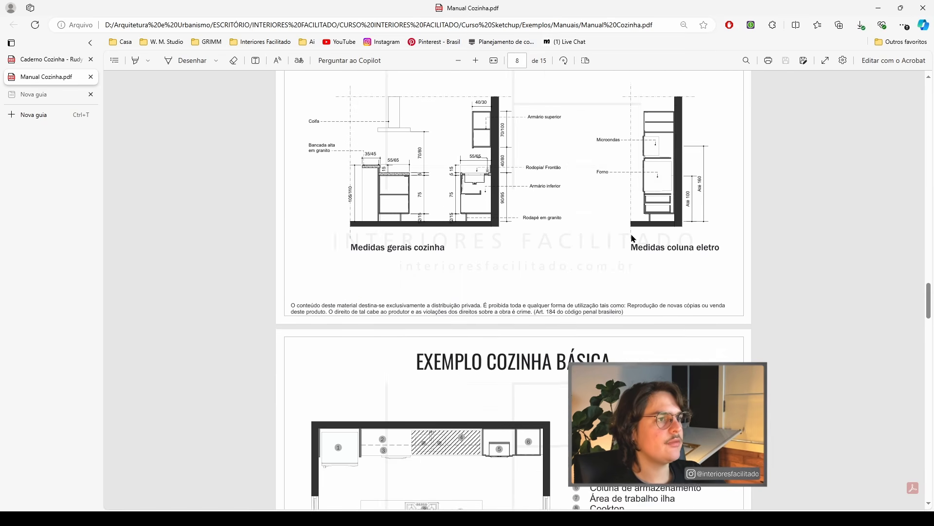
# Step: Look through the manual's basic kitchen example and examine the low, medium and high cuts on the Representação page
pyautogui.scroll(-6, 633, 239)
pyautogui.scroll(-3, 632, 239)
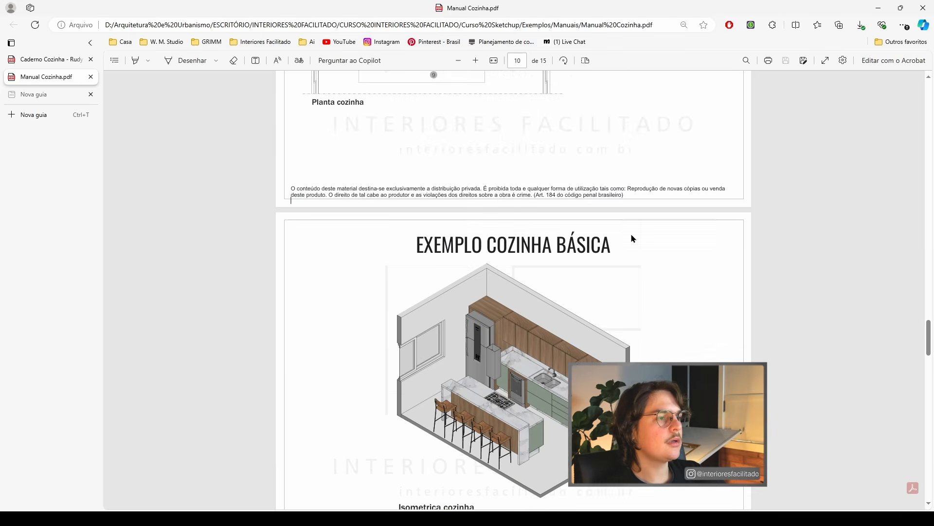
pyautogui.scroll(-8, 631, 233)
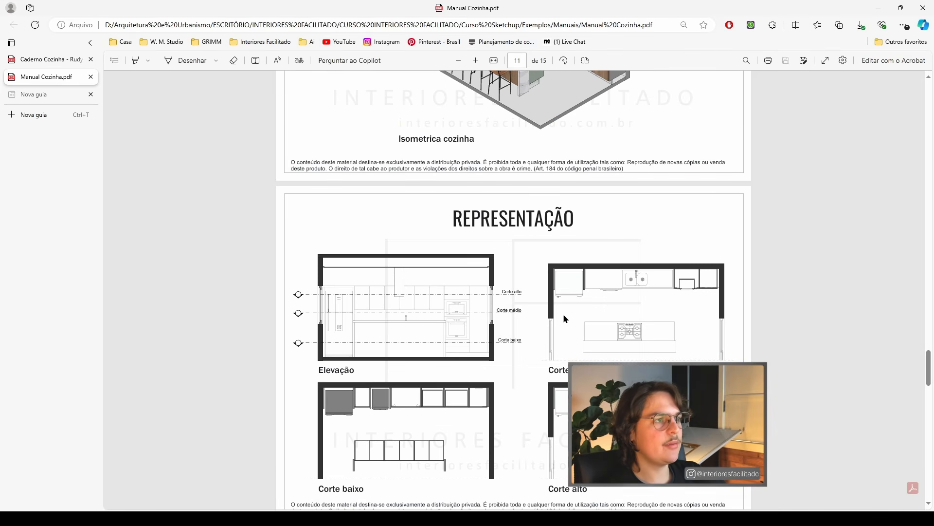
pyautogui.scroll(-1, 563, 319)
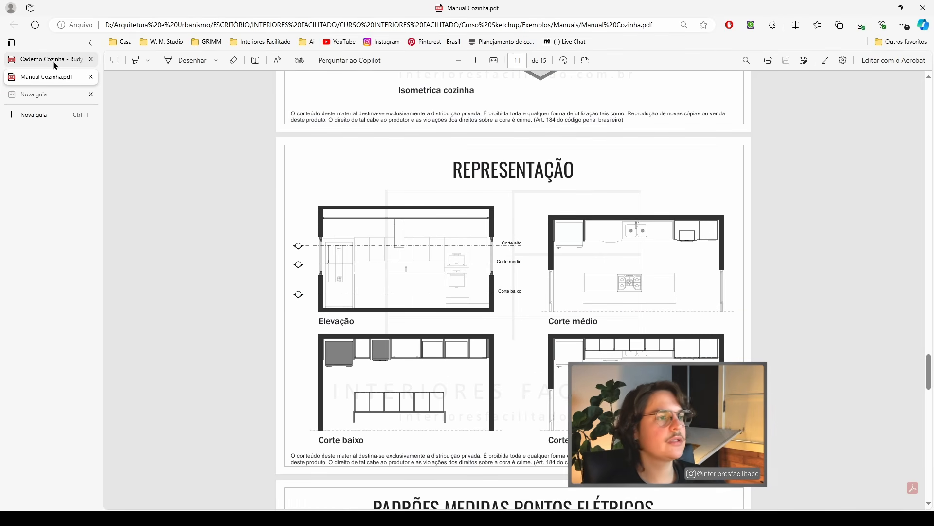
# Step: Return to the kitchen drawing set and compare the Corte Baixo, Corte Médio and Corte Alto floor plans on pages 4 to 6
pyautogui.click(39, 62)
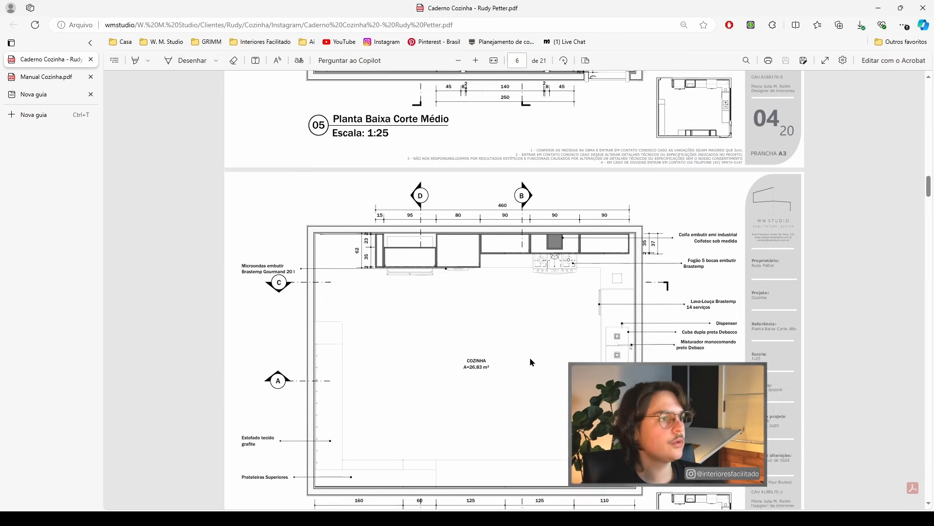
pyautogui.scroll(15, 529, 362)
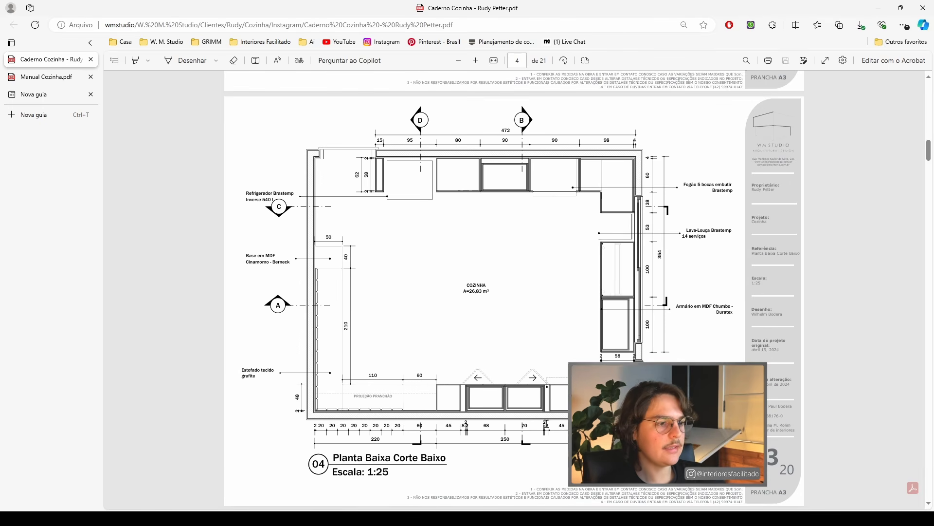
pyautogui.scroll(-2, 546, 424)
pyautogui.scroll(-10, 464, 363)
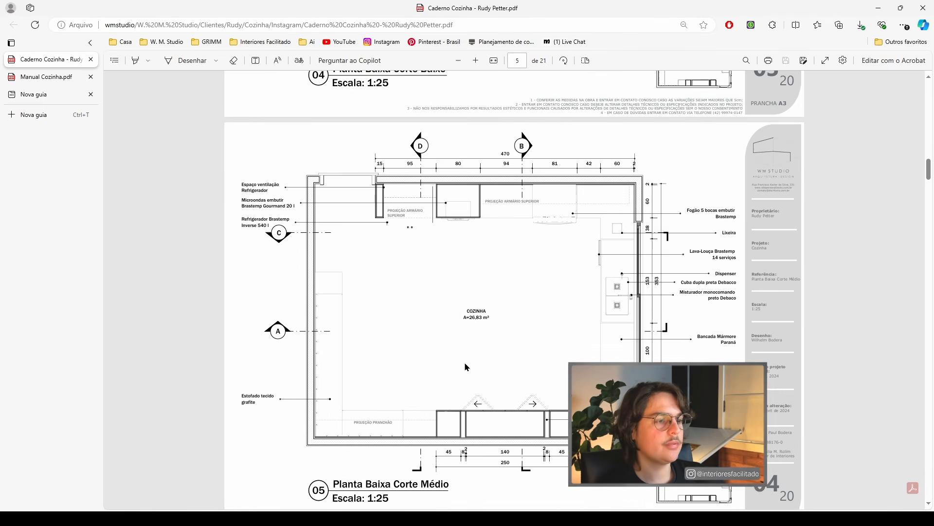
pyautogui.scroll(-5, 526, 423)
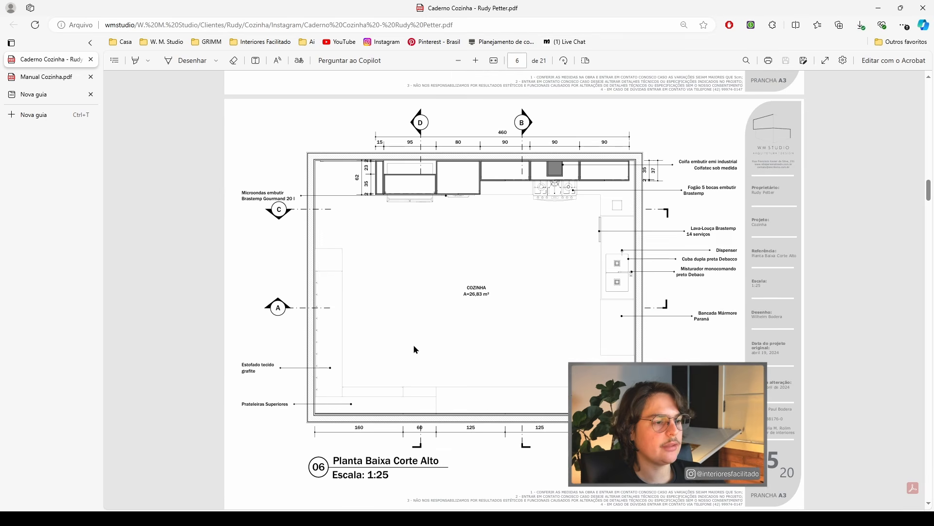
# Step: Review the Corte alto, Corte médio and Corte baixo heights in the elevation on the kitchen manual's Representação page
pyautogui.click(46, 77)
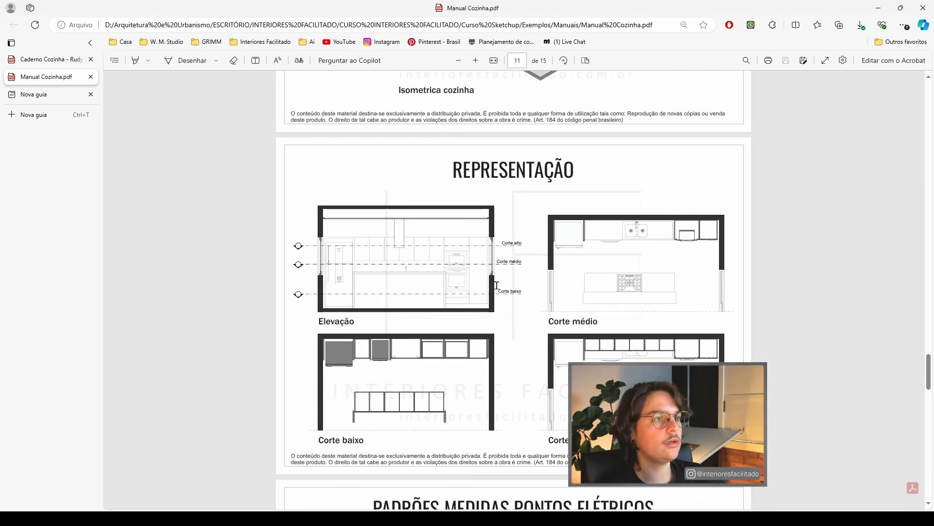
pyautogui.moveTo(503, 242); pyautogui.dragTo(520, 261)
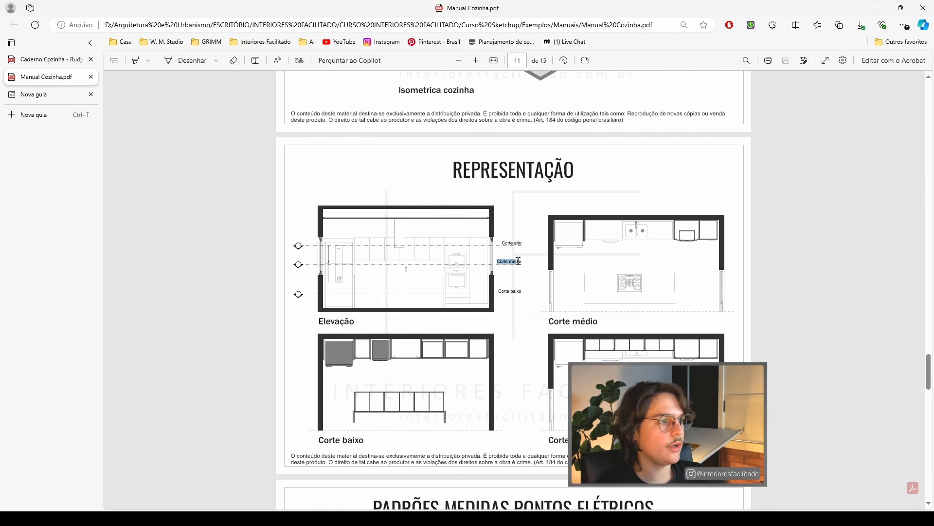
pyautogui.moveTo(499, 291); pyautogui.dragTo(523, 290)
pyautogui.click(467, 302)
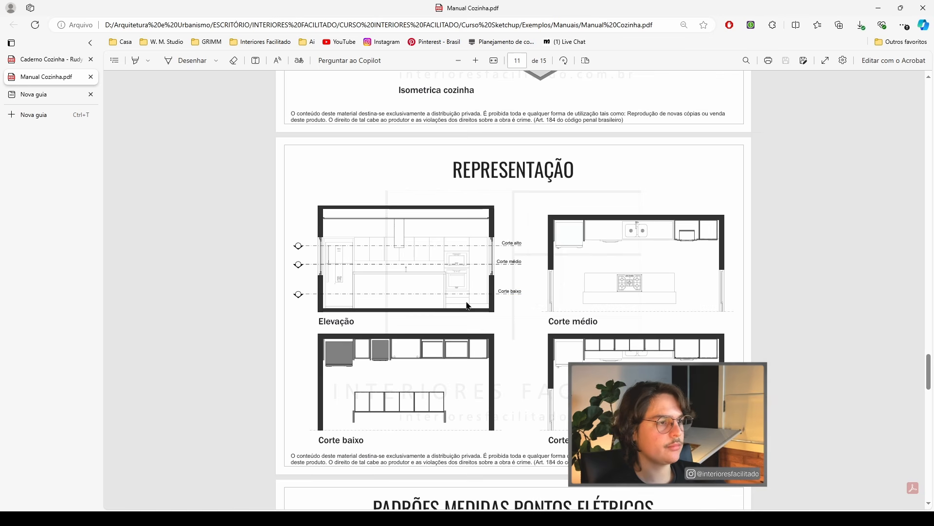
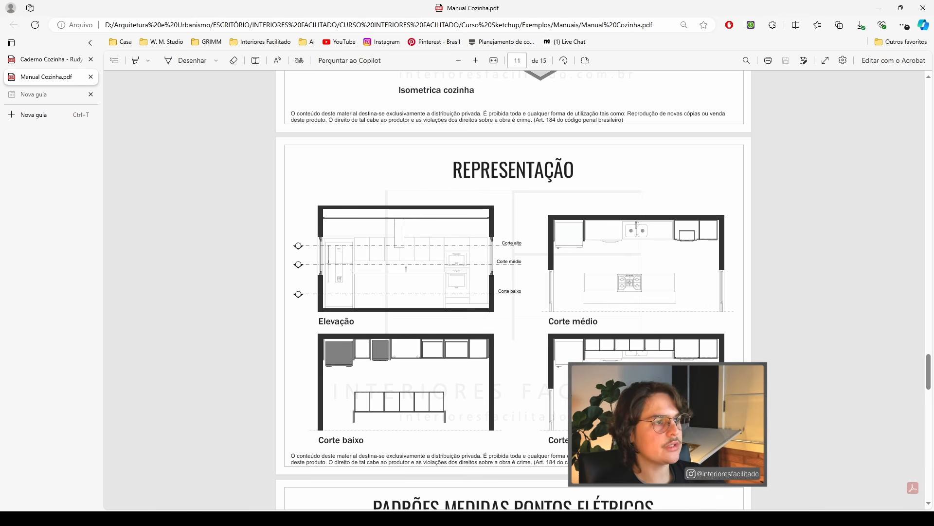
pyautogui.scroll(-1, 539, 253)
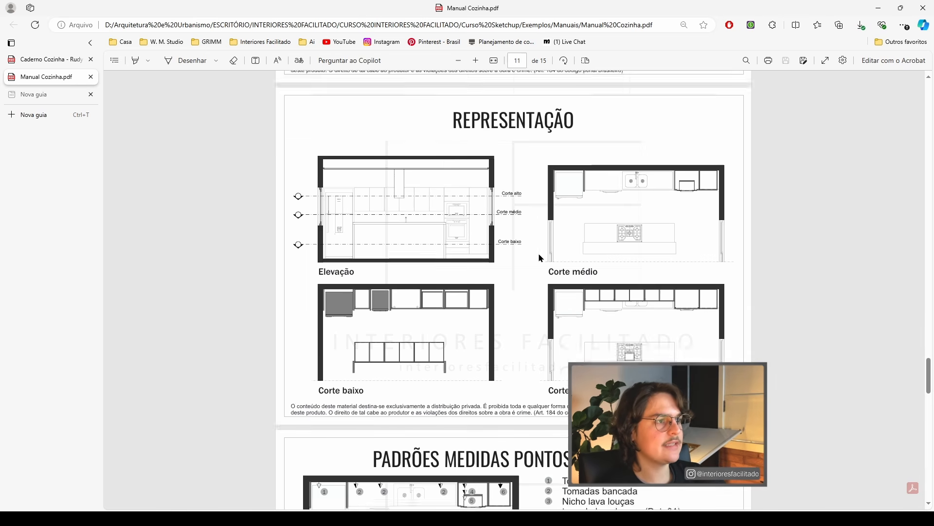
pyautogui.scroll(-5, 539, 253)
pyautogui.scroll(5, 538, 253)
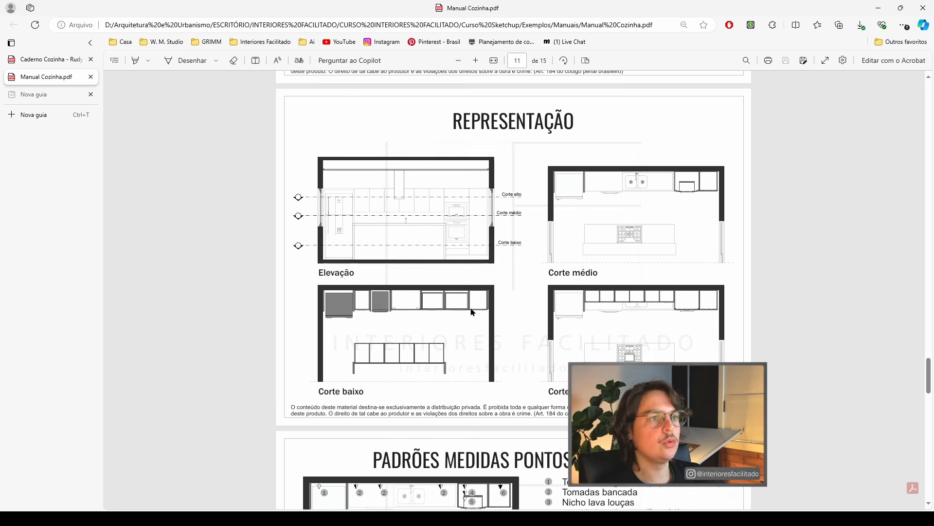
# Step: Return to the kitchen drawing set and relate the Corte Médio and Corte Alto plans to the Corte A sections on pages 7 and 8
pyautogui.click(59, 59)
pyautogui.scroll(5, 589, 307)
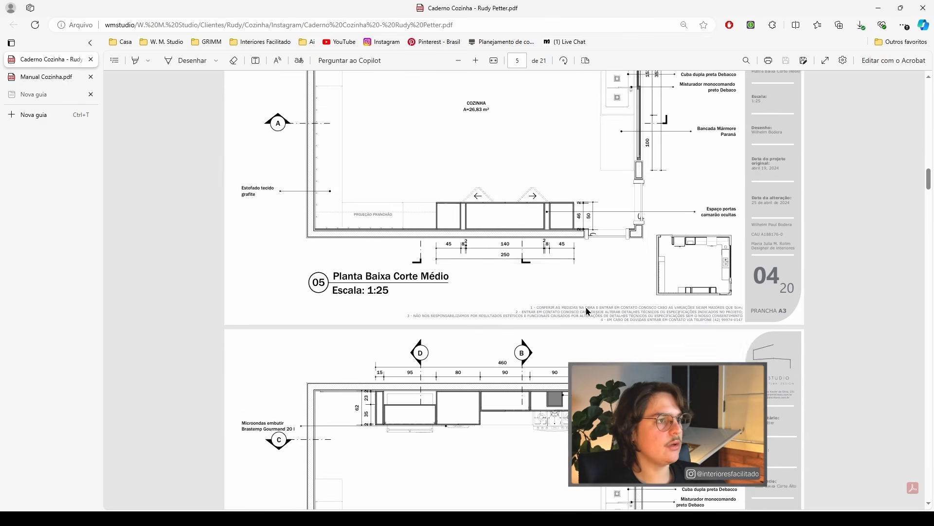
pyautogui.scroll(10, 588, 310)
pyautogui.scroll(-8, 395, 263)
pyautogui.scroll(1, 395, 263)
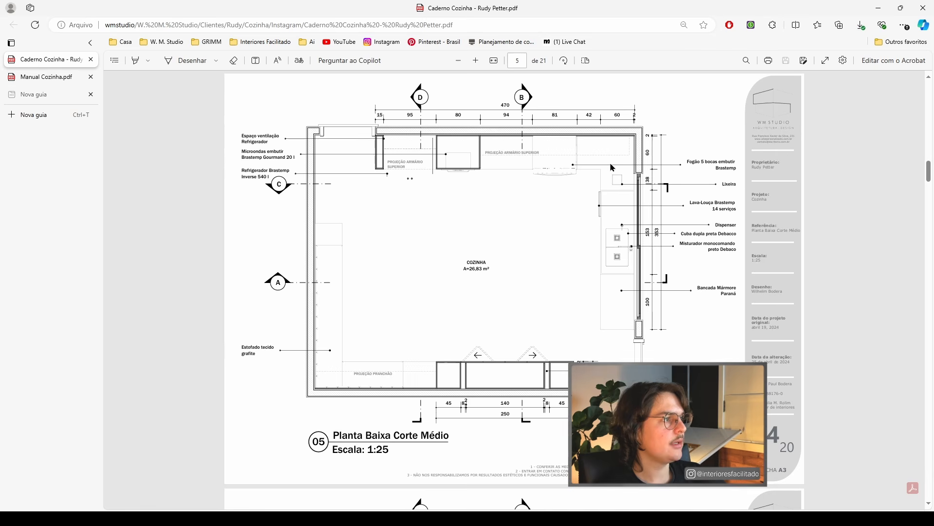
pyautogui.scroll(-8, 504, 259)
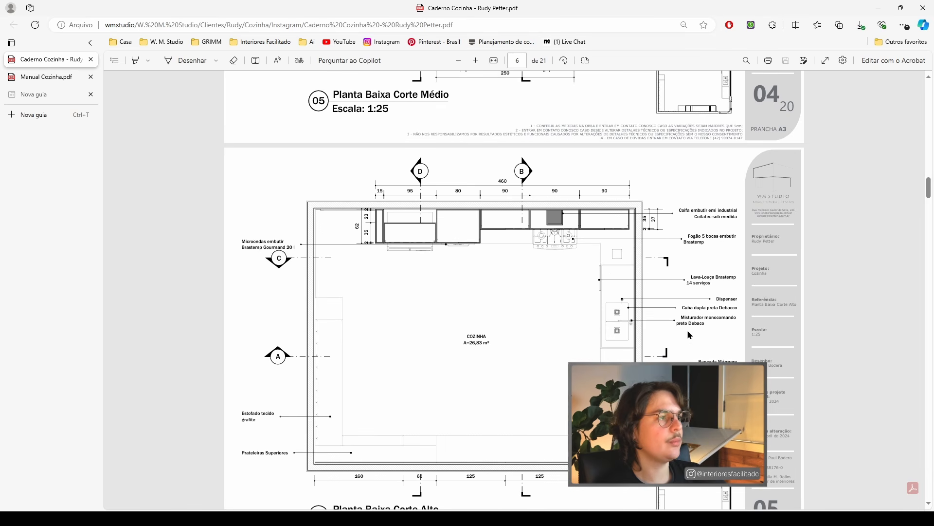
pyautogui.scroll(-8, 396, 369)
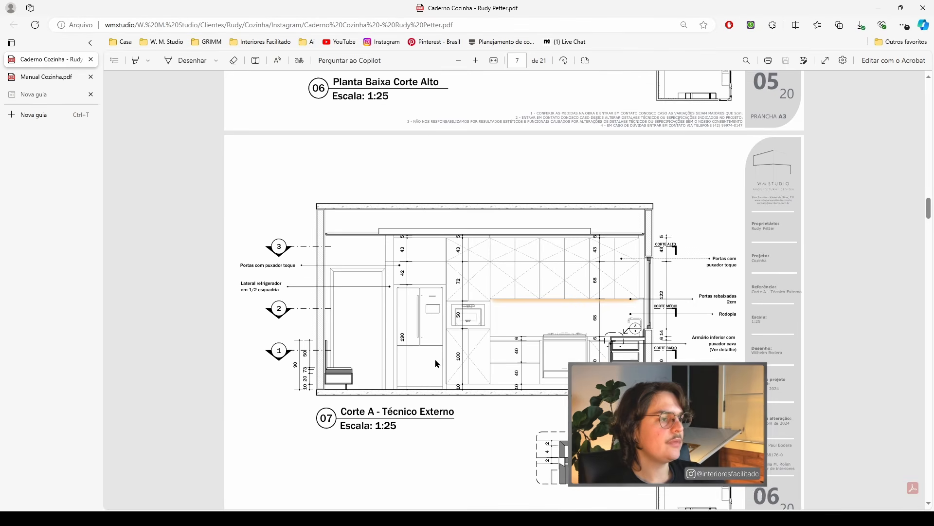
pyautogui.scroll(-5, 489, 345)
pyautogui.scroll(6, 489, 345)
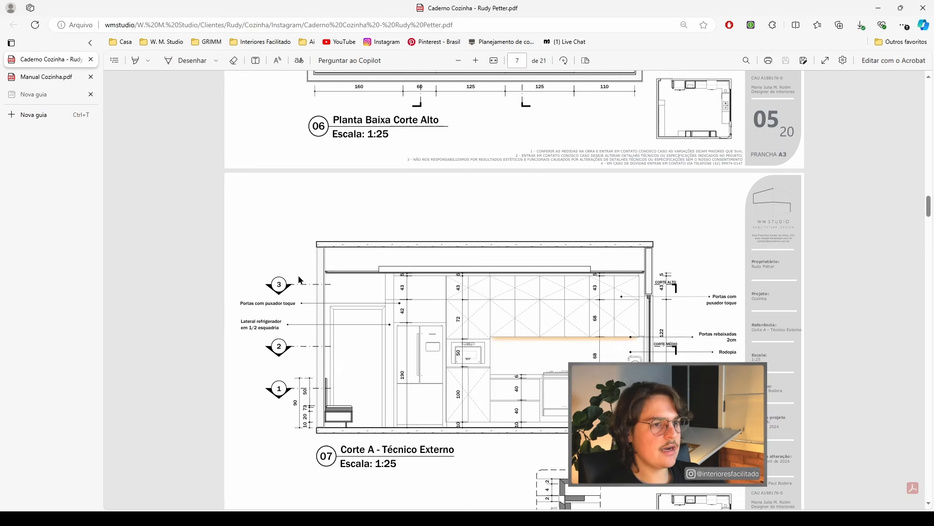
pyautogui.scroll(-10, 430, 288)
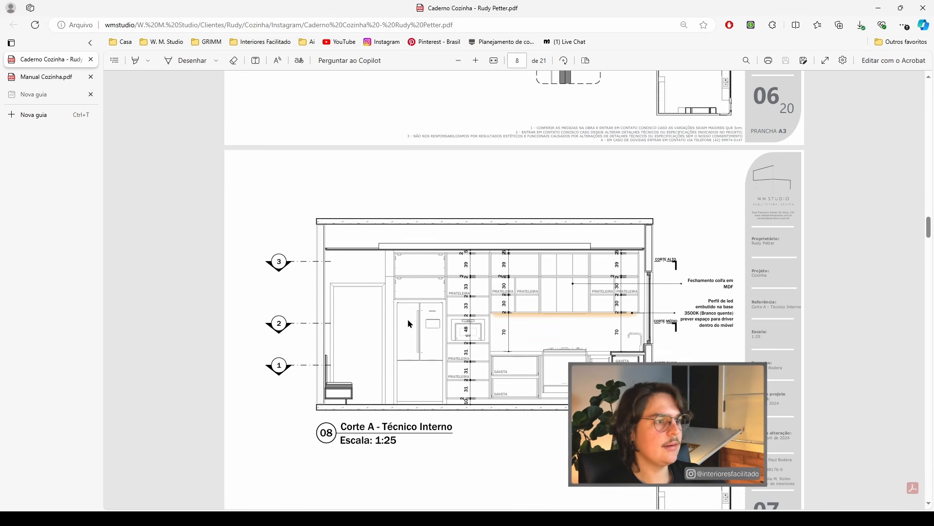
# Step: Go back over the low, medium and high floor plans and on to the Corte A - Técnico Externo section
pyautogui.scroll(20, 407, 320)
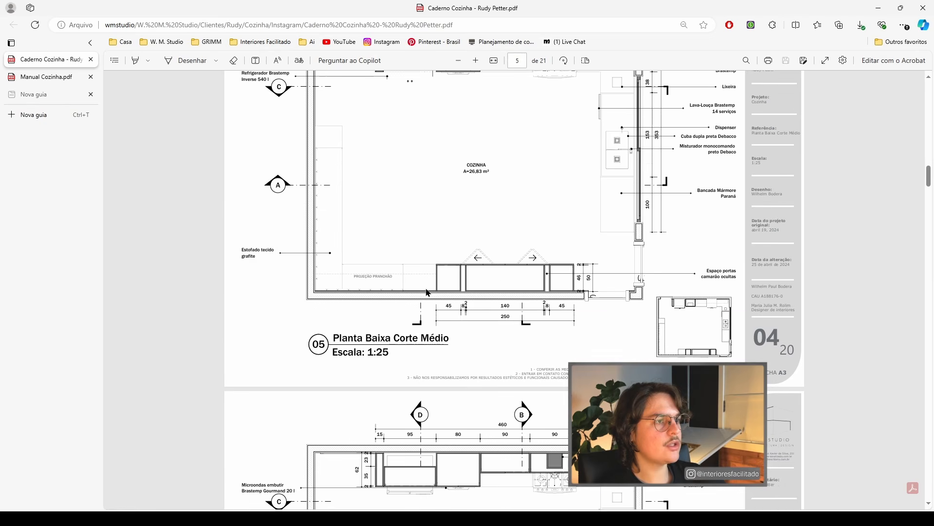
pyautogui.scroll(3, 427, 292)
pyautogui.scroll(-1, 398, 189)
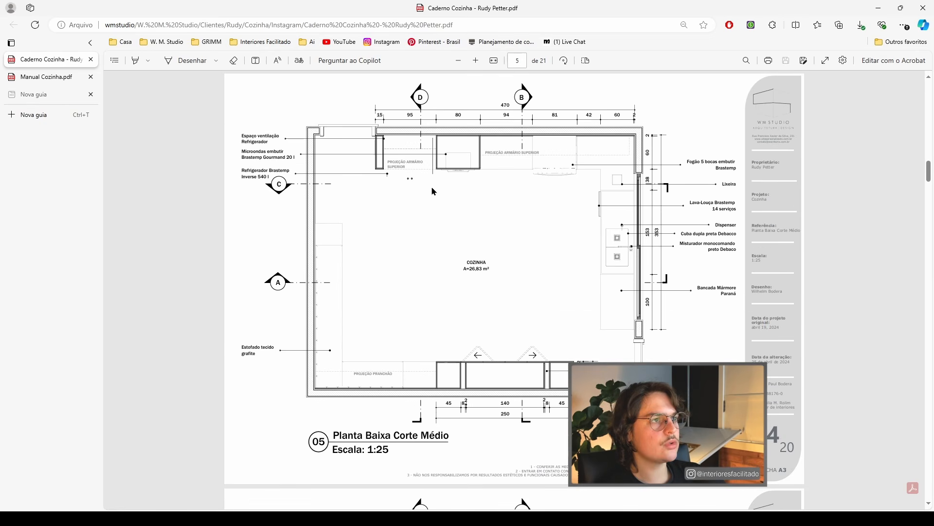
pyautogui.scroll(4, 432, 190)
pyautogui.scroll(-3, 505, 392)
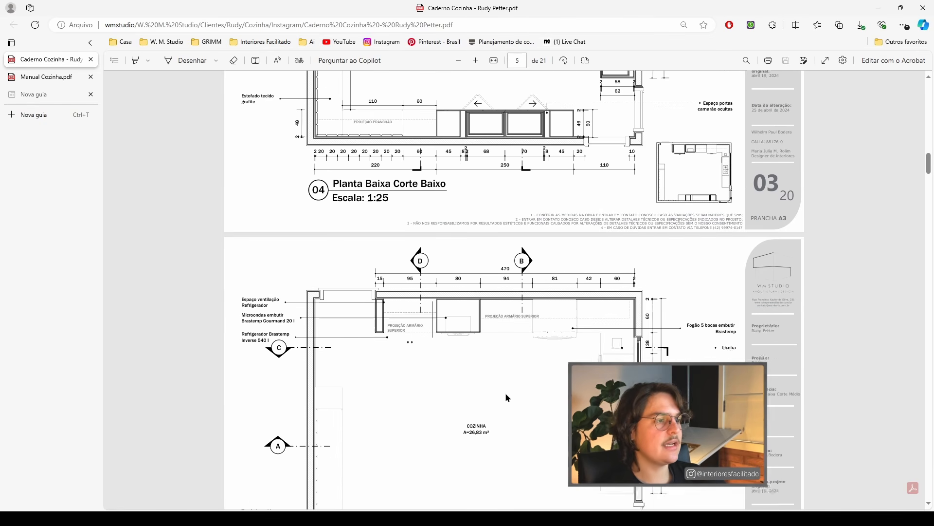
pyautogui.scroll(-8, 496, 397)
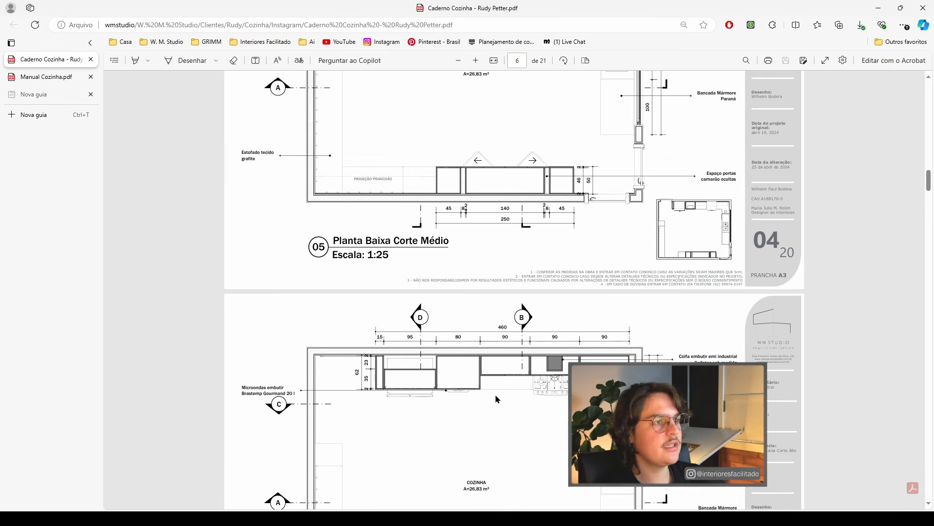
pyautogui.scroll(-8, 495, 398)
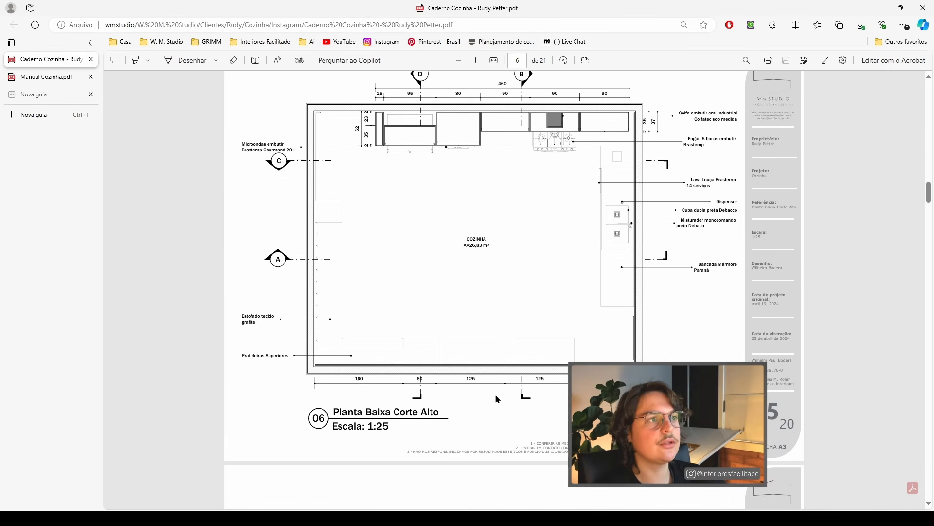
pyautogui.scroll(-3, 494, 401)
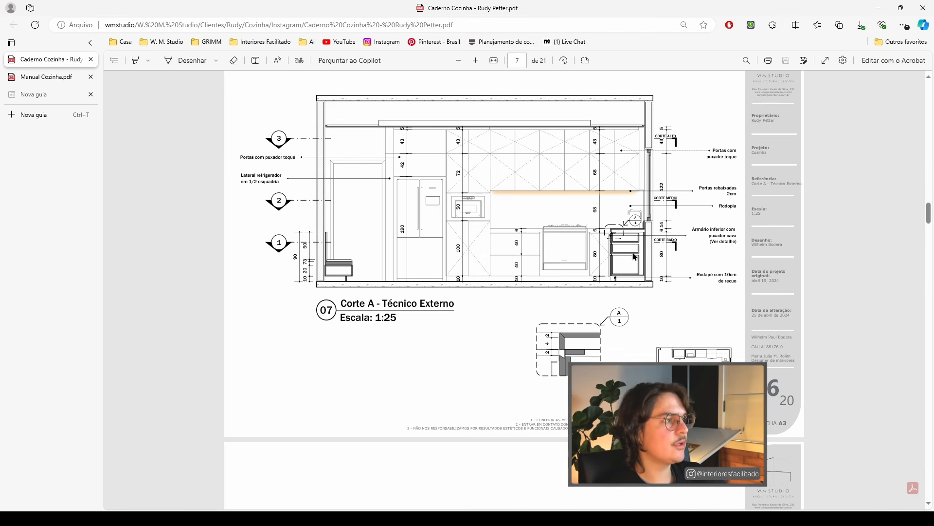
# Step: Examine the sectioned lower drawer cabinet and enlarged detail A/1 on the Corte A - Técnico Externo sheet up close
pyautogui.keyDown('ctrl'); pyautogui.scroll(5, 631, 254); pyautogui.keyUp('ctrl')
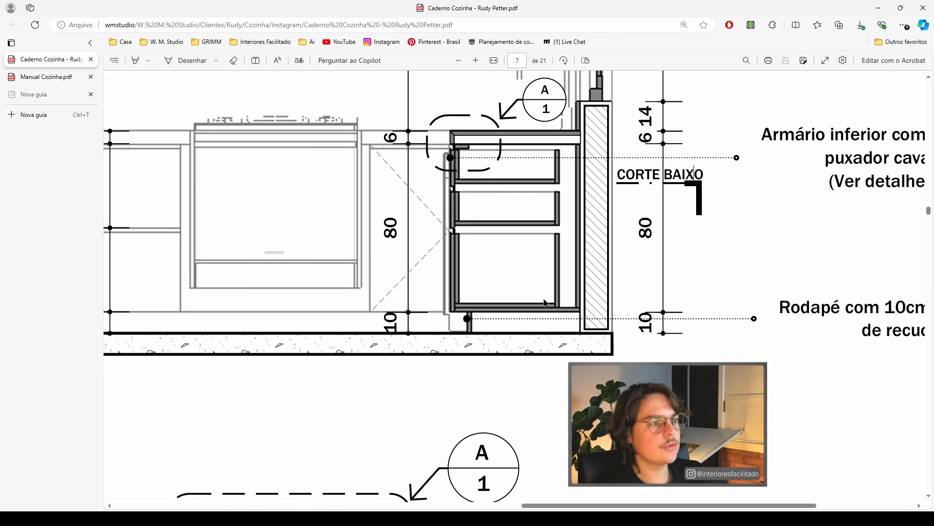
pyautogui.keyDown('ctrl'); pyautogui.scroll(-3, 545, 303); pyautogui.keyUp('ctrl')
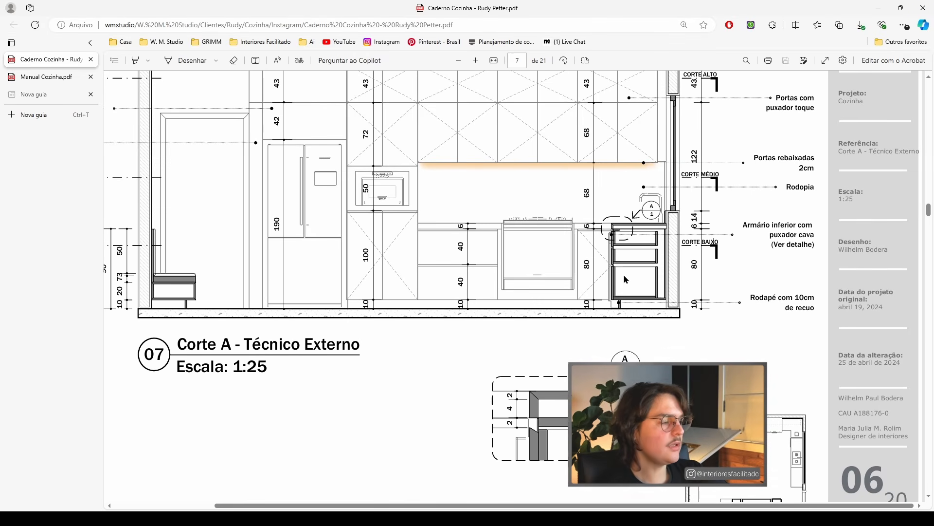
pyautogui.keyDown('ctrl'); pyautogui.scroll(-4, 623, 273); pyautogui.keyUp('ctrl')
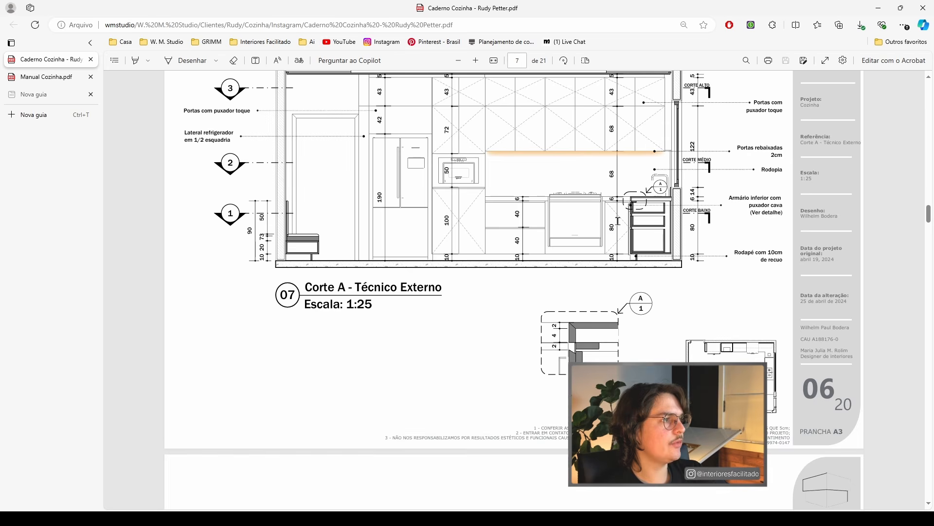
pyautogui.keyDown('ctrl'); pyautogui.scroll(-1, 475, 312); pyautogui.keyUp('ctrl')
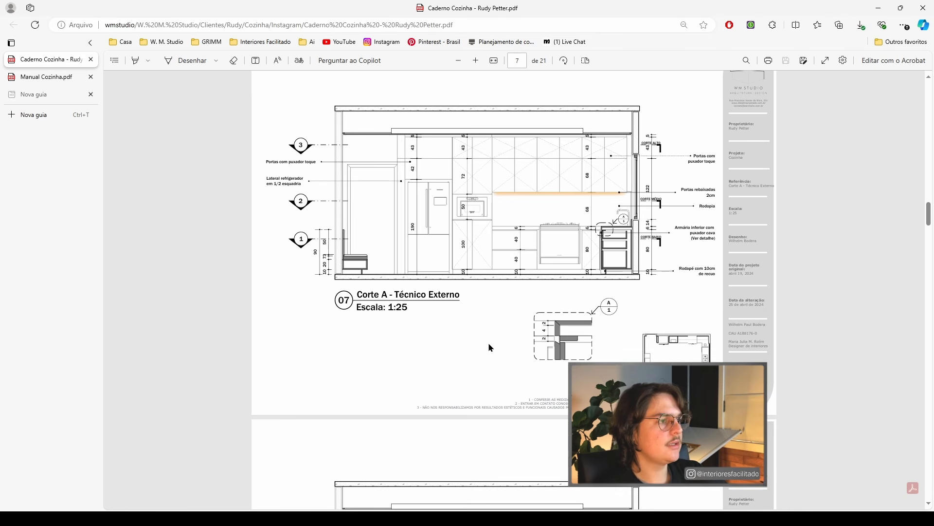
pyautogui.keyDown('ctrl'); pyautogui.scroll(4, 559, 358); pyautogui.keyUp('ctrl')
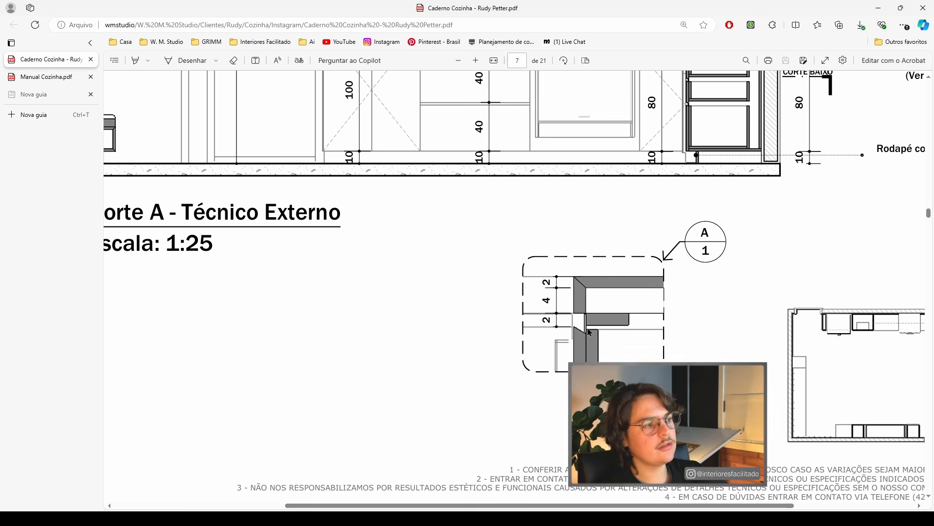
pyautogui.keyDown('ctrl'); pyautogui.scroll(-5, 590, 332); pyautogui.keyUp('ctrl')
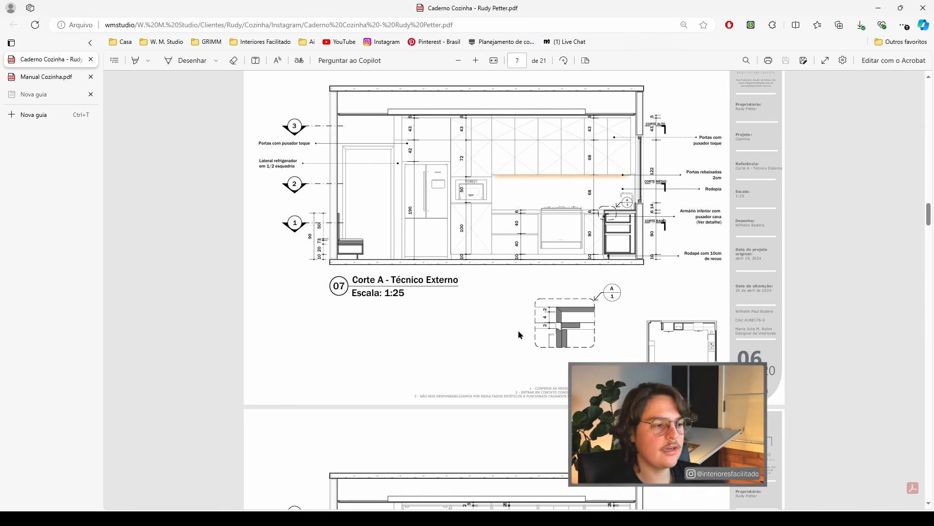
# Step: Look through the Corte A - Técnico Interno and Humanizado sheets, and return to the Planta Baixa Setorização Marcenaria on page 2
pyautogui.scroll(-5, 509, 334)
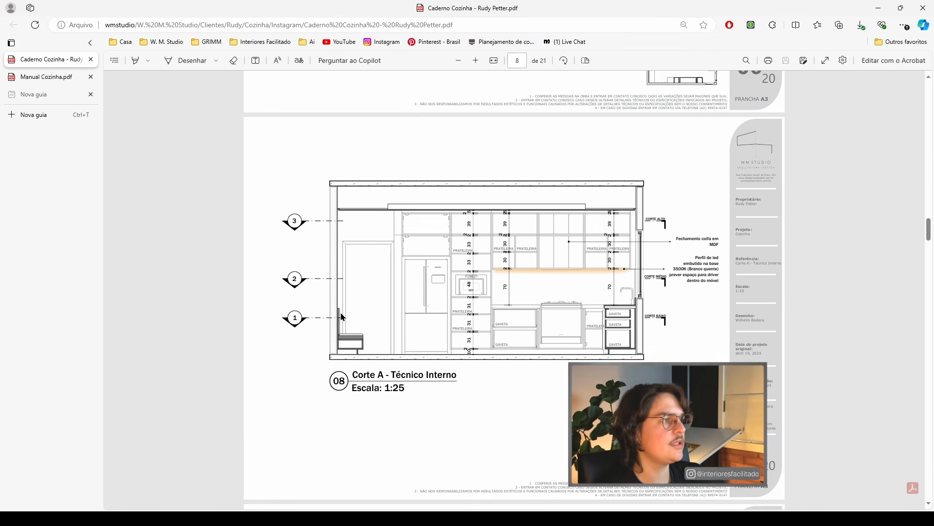
pyautogui.scroll(-6, 495, 294)
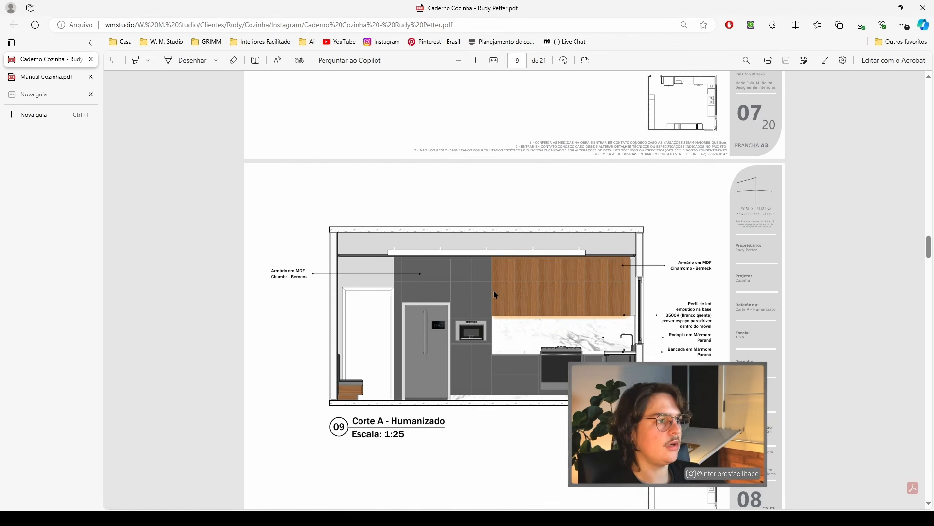
pyautogui.moveTo(928, 247); pyautogui.dragTo(931, 113)
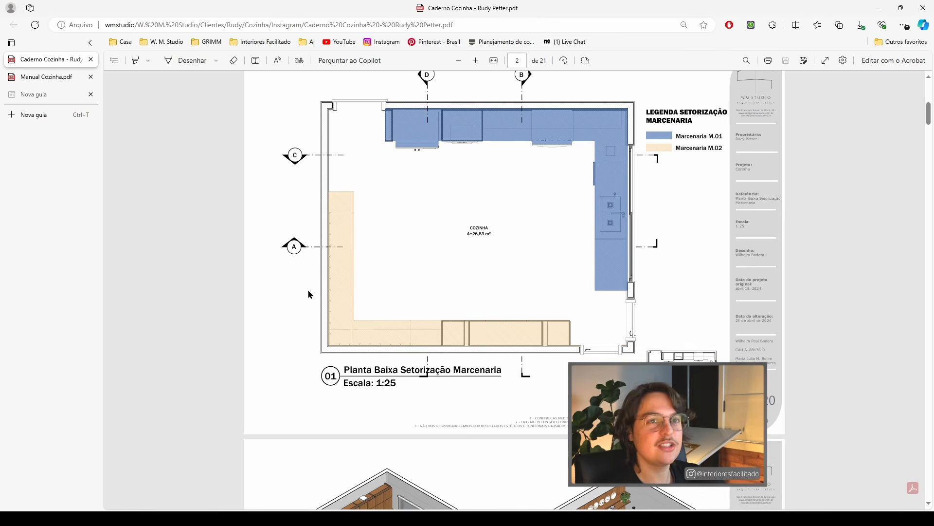
pyautogui.scroll(2, 520, 356)
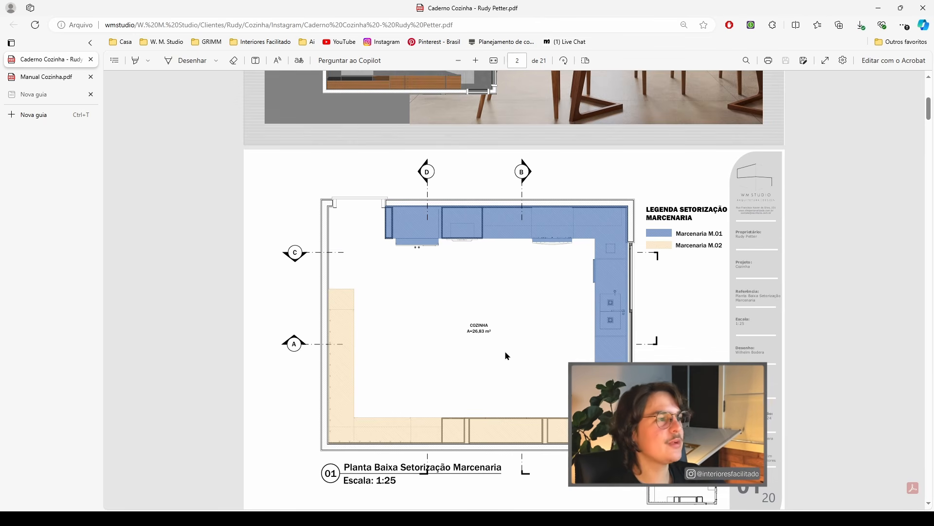
pyautogui.scroll(-1, 504, 352)
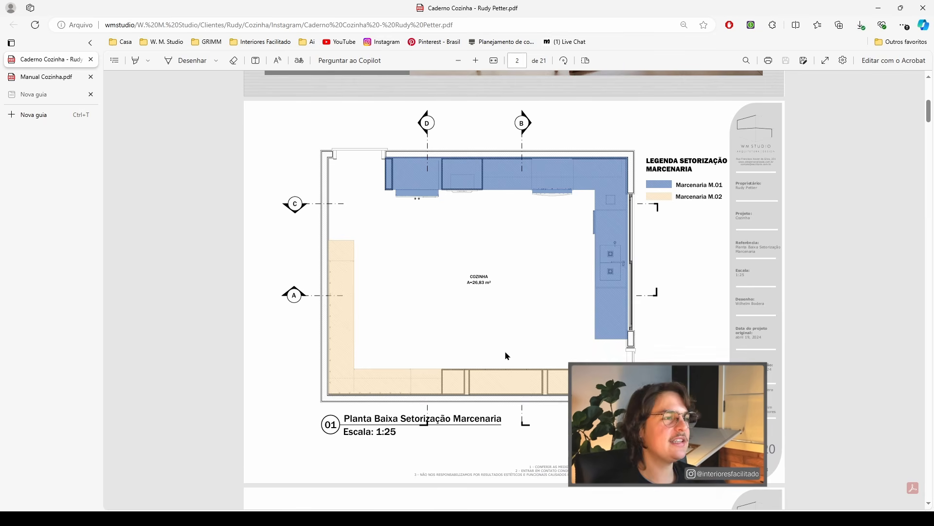
# Step: Switch to the Cozinha e Sala model in SketchUp and view the living room and kitchen from above
pyautogui.click(464, 518)
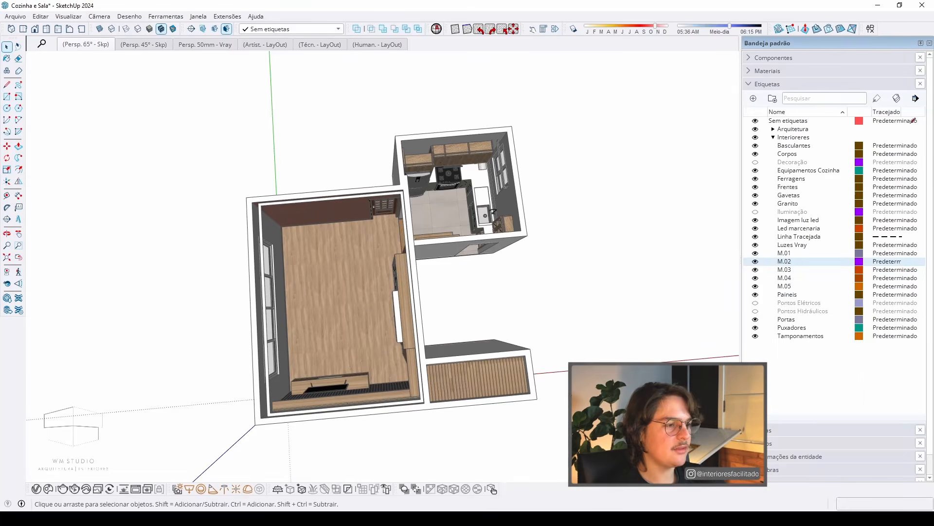
pyautogui.moveTo(364, 327)
pyautogui.mouseDown(button='middle')
pyautogui.moveTo(327, 332)
pyautogui.moveTo(371, 298)
pyautogui.mouseUp(button='middle')
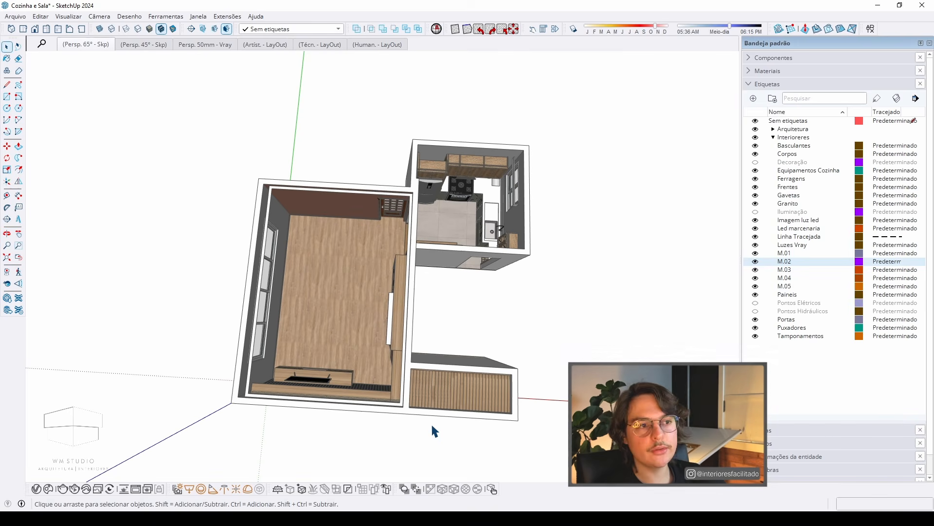
pyautogui.moveTo(431, 422); pyautogui.dragTo(182, 335, button='middle')
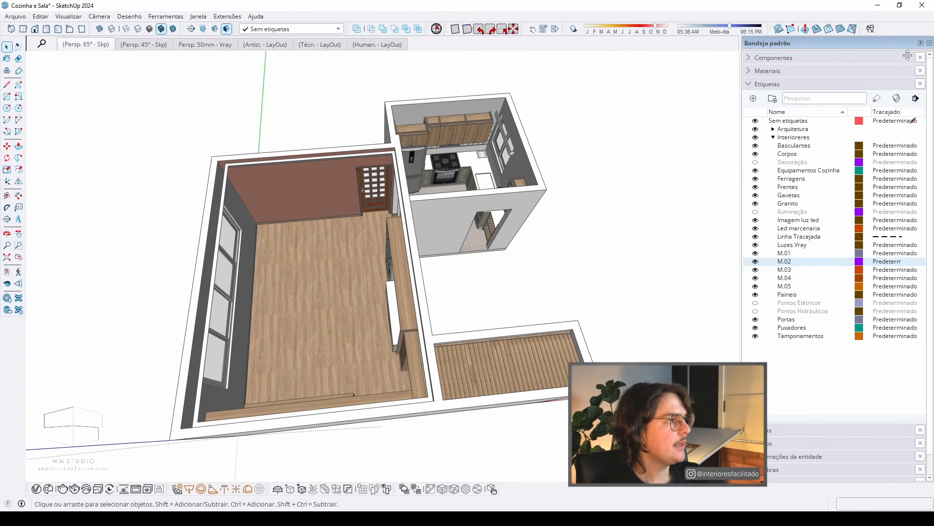
pyautogui.moveTo(409, 225); pyautogui.dragTo(382, 317, button='middle')
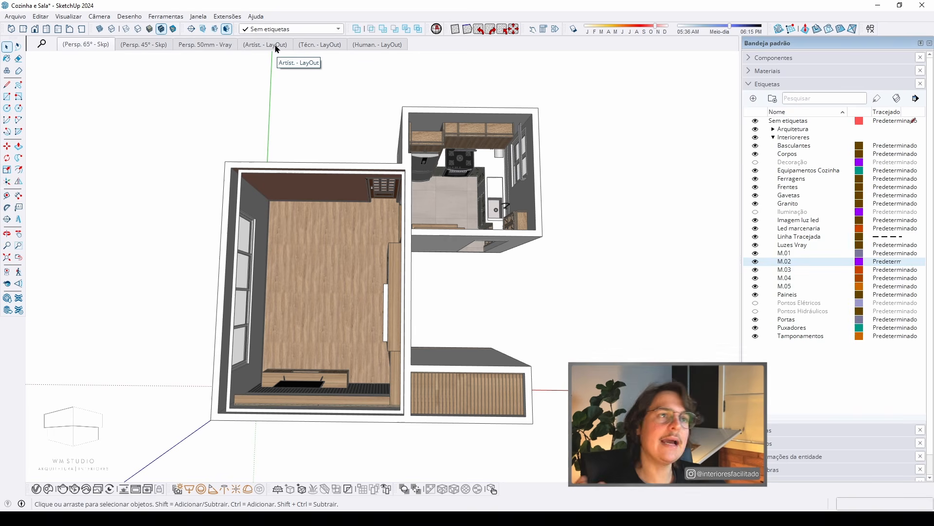
# Step: Activate the Persp. 65° - Skp scene and inspect the decorated living room's dining area, sofa and wall joinery up close
pyautogui.click(84, 45)
pyautogui.moveTo(288, 242); pyautogui.dragTo(351, 125, button='middle')
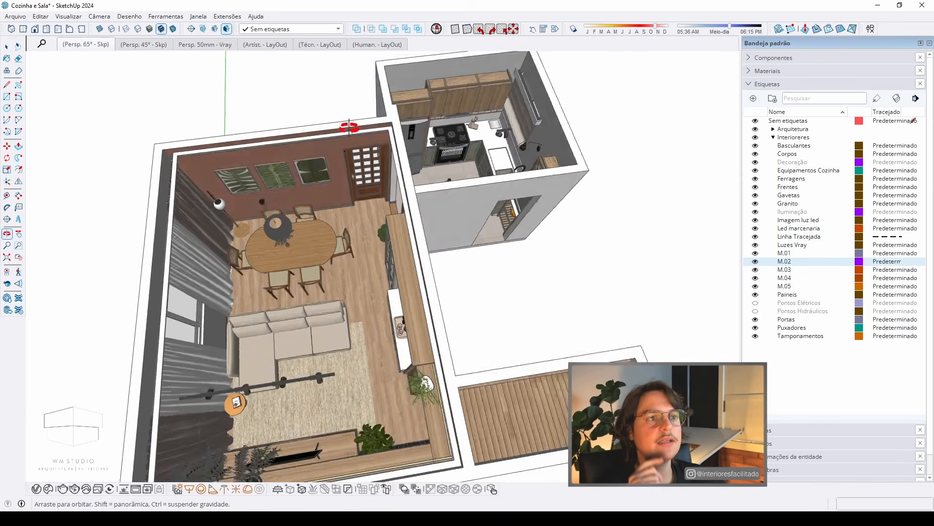
pyautogui.scroll(5, 349, 222)
pyautogui.moveTo(349, 222); pyautogui.dragTo(394, 37, button='middle')
pyautogui.scroll(3, 419, 244)
pyautogui.moveTo(419, 244)
pyautogui.mouseDown(button='middle')
pyautogui.moveTo(435, 214)
pyautogui.moveTo(316, 248)
pyautogui.mouseUp(button='middle')
pyautogui.scroll(-5, 317, 248)
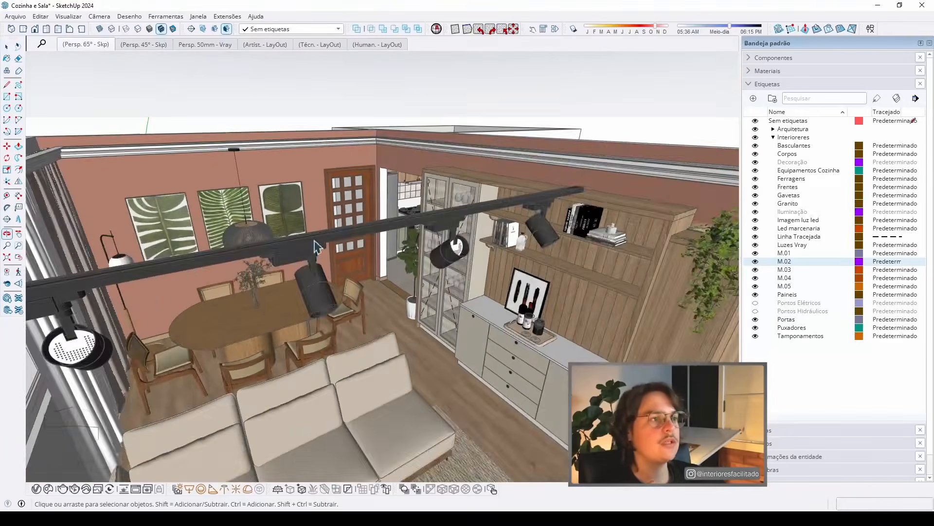
# Step: Take a closer look at the shelving, sideboard and track lighting in the decorated living room
pyautogui.scroll(5, 409, 263)
pyautogui.moveTo(409, 263)
pyautogui.mouseDown(button='middle')
pyautogui.moveTo(457, 231)
pyautogui.moveTo(419, 193)
pyautogui.moveTo(407, 215)
pyautogui.moveTo(579, 206)
pyautogui.moveTo(448, 214)
pyautogui.moveTo(337, 282)
pyautogui.moveTo(670, 275)
pyautogui.moveTo(273, 271)
pyautogui.moveTo(374, 275)
pyautogui.moveTo(382, 265)
pyautogui.moveTo(343, 341)
pyautogui.mouseUp(button='middle')
pyautogui.scroll(4, 407, 215)
pyautogui.scroll(-3, 409, 219)
pyautogui.scroll(-2, 374, 275)
# Step: Activate the Persp. 45° - Skp scene and hide the Laje tag in the Arquitetura folder to look into the rooms from above
pyautogui.click(125, 46)
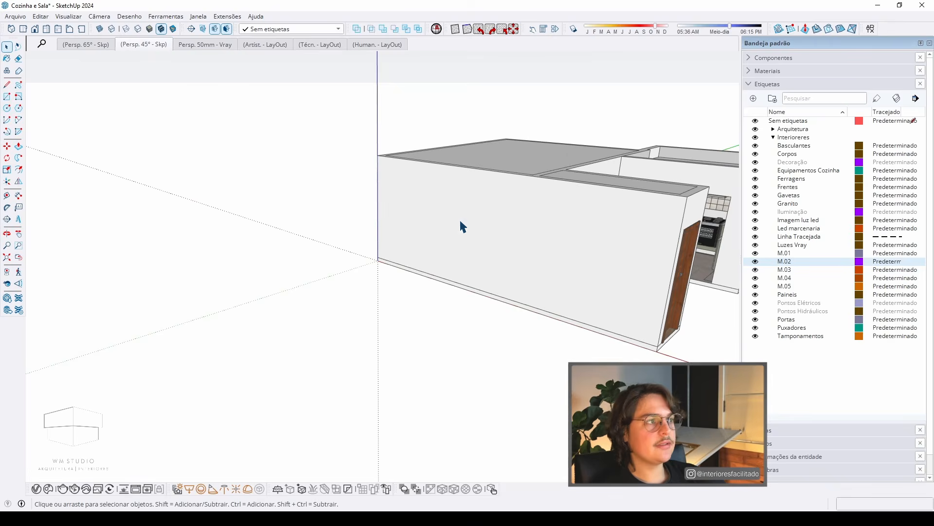
pyautogui.click(774, 137)
pyautogui.click(773, 129)
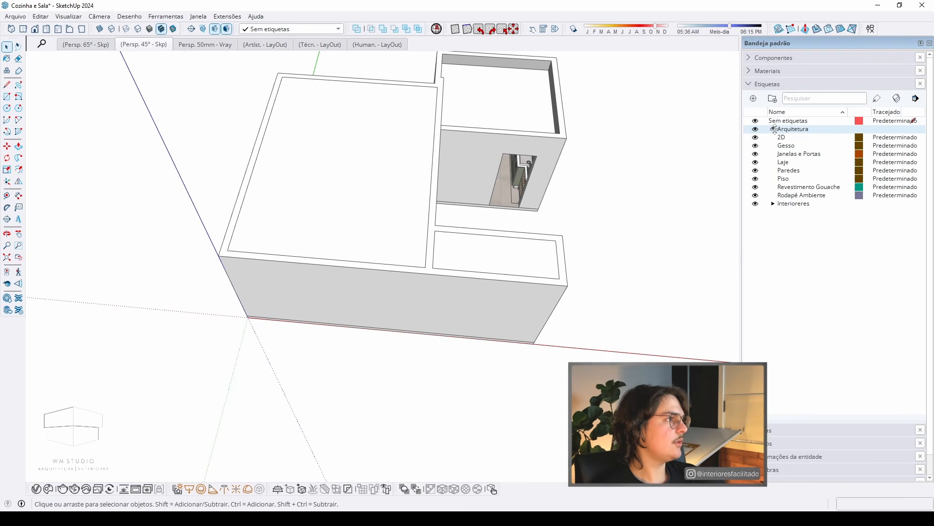
pyautogui.click(756, 162)
pyautogui.moveTo(621, 168); pyautogui.dragTo(457, 237, button='middle')
pyautogui.scroll(3, 389, 179)
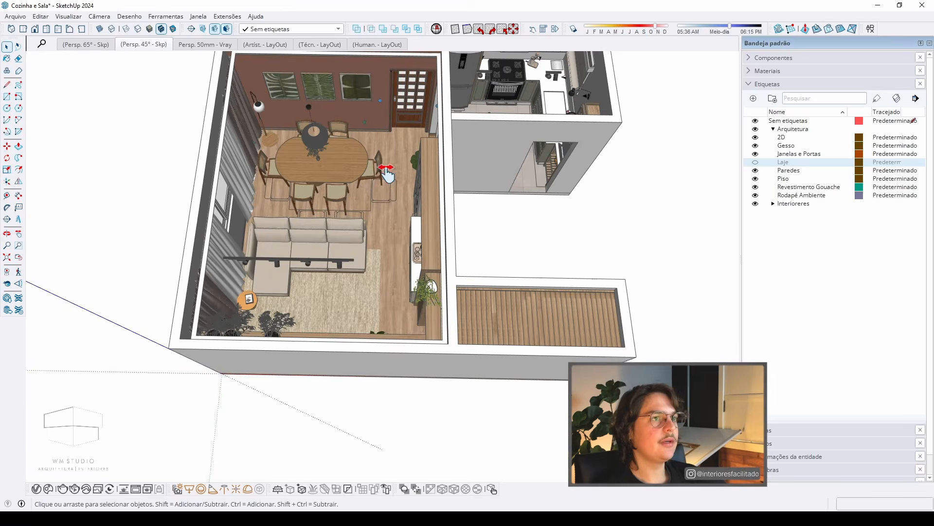
# Step: Examine the living room's glass-door cabinet, wooden shelves and drawer sideboard at eye level in the 45° perspective
pyautogui.moveTo(388, 175); pyautogui.dragTo(521, 182, button='middle')
pyautogui.scroll(5, 413, 222)
pyautogui.moveTo(413, 222); pyautogui.dragTo(425, 198, button='middle')
pyautogui.scroll(4, 408, 232)
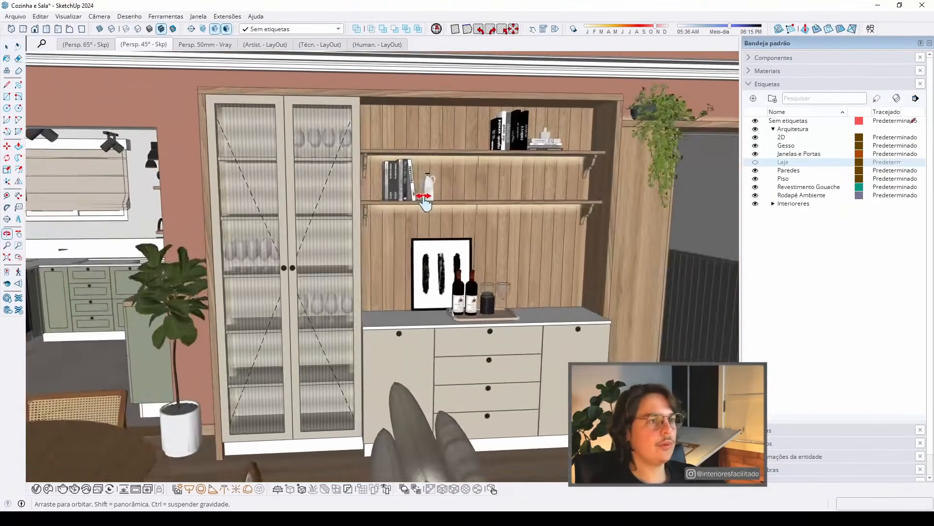
pyautogui.scroll(8, 343, 209)
pyautogui.moveTo(402, 227); pyautogui.dragTo(271, 290, button='middle')
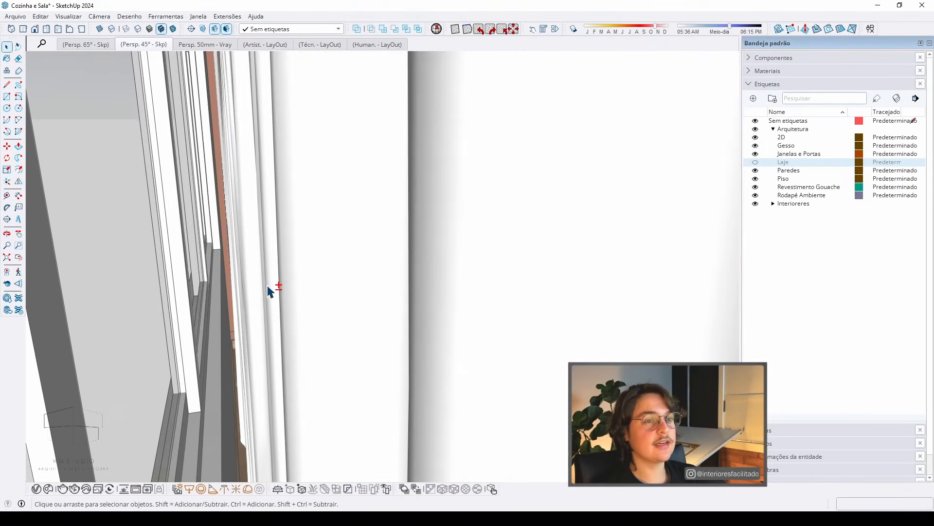
pyautogui.scroll(4, 271, 290)
pyautogui.moveTo(571, 305); pyautogui.dragTo(634, 271, button='middle')
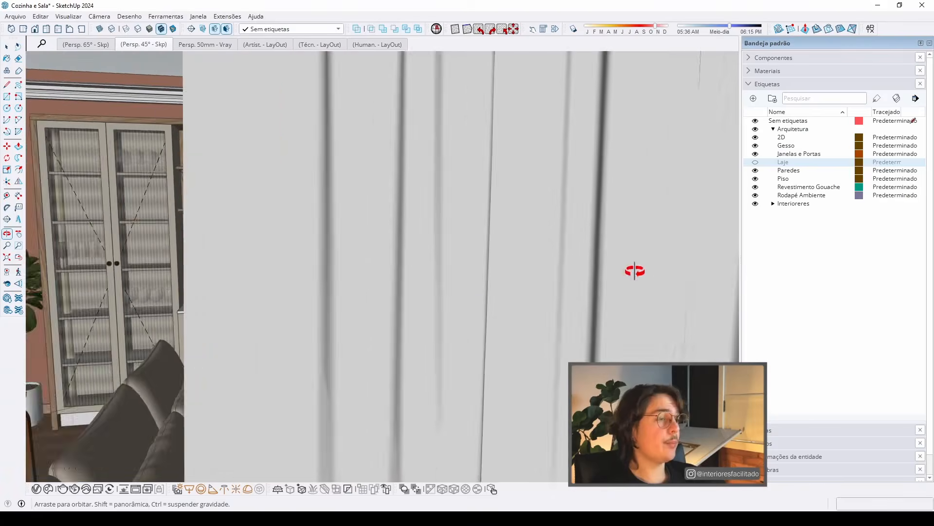
pyautogui.scroll(-8, 430, 309)
pyautogui.moveTo(477, 273); pyautogui.dragTo(438, 370, button='middle')
pyautogui.scroll(4, 303, 273)
pyautogui.moveTo(548, 311); pyautogui.dragTo(567, 200, button='middle')
pyautogui.scroll(3, 488, 317)
pyautogui.moveTo(488, 317); pyautogui.dragTo(528, 209, button='middle')
pyautogui.scroll(-3, 350, 280)
pyautogui.keyDown('shift'); pyautogui.moveTo(350, 280); pyautogui.dragTo(243, 319, button='middle'); pyautogui.keyUp('shift')
pyautogui.moveTo(385, 258); pyautogui.dragTo(351, 228, button='middle')
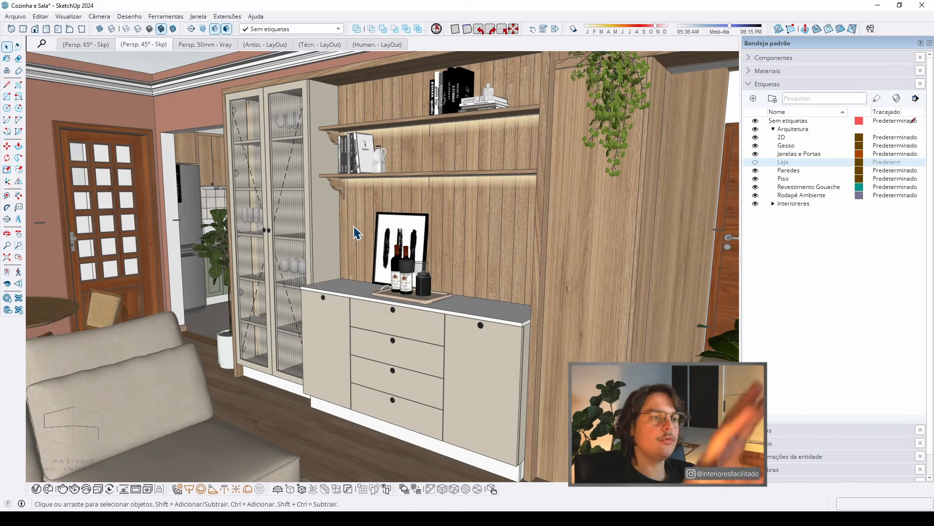
# Step: Compare the model's appearance in the Persp. 65° - Skp, Persp. 50mm - Vray, Artíst. - LayOut and Técn. - LayOut scenes
pyautogui.click(95, 44)
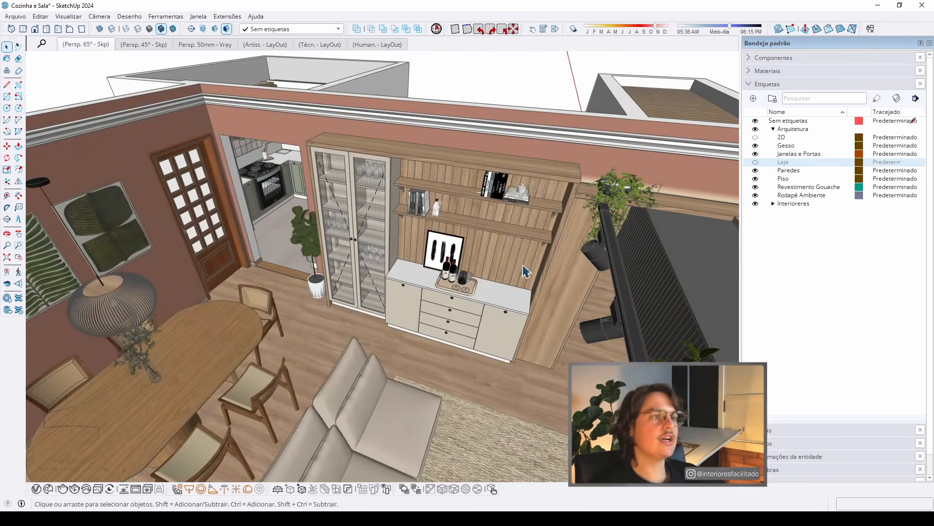
pyautogui.moveTo(415, 277); pyautogui.dragTo(139, 81, button='middle')
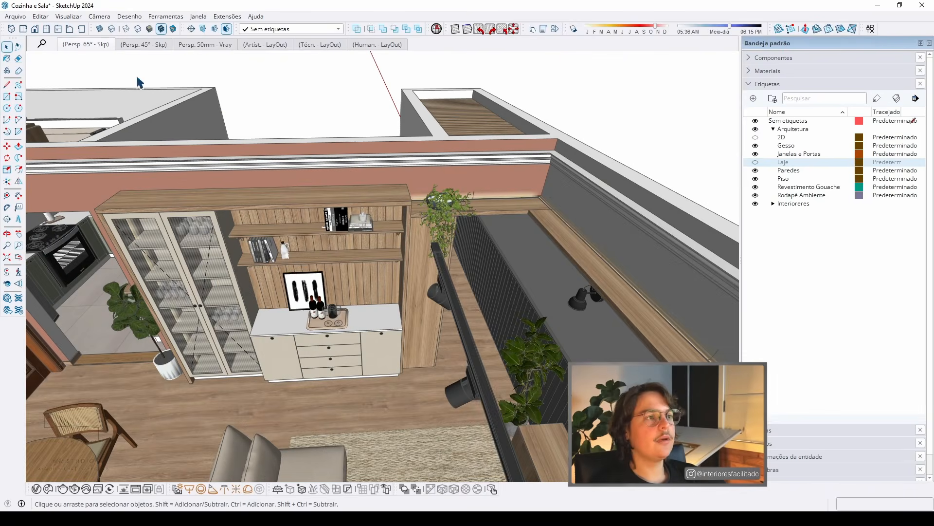
pyautogui.click(213, 45)
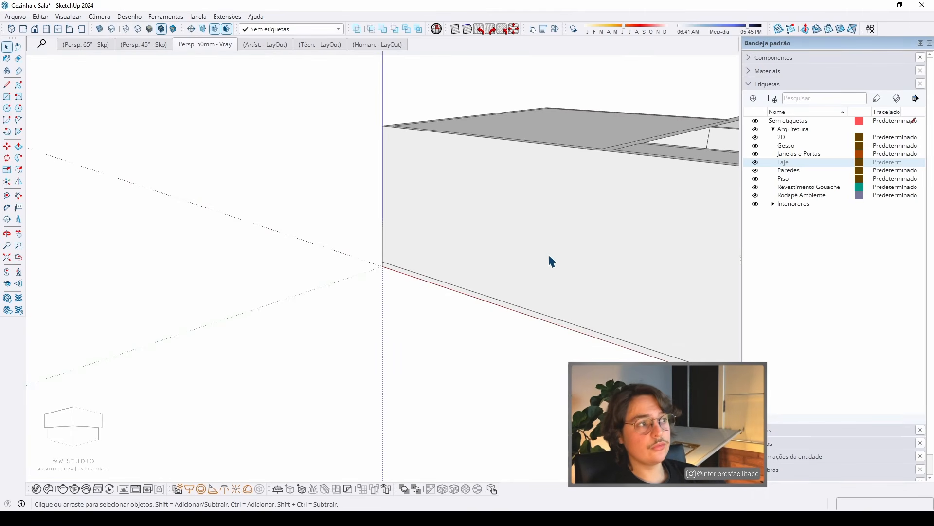
pyautogui.moveTo(549, 256); pyautogui.dragTo(380, 341, button='middle')
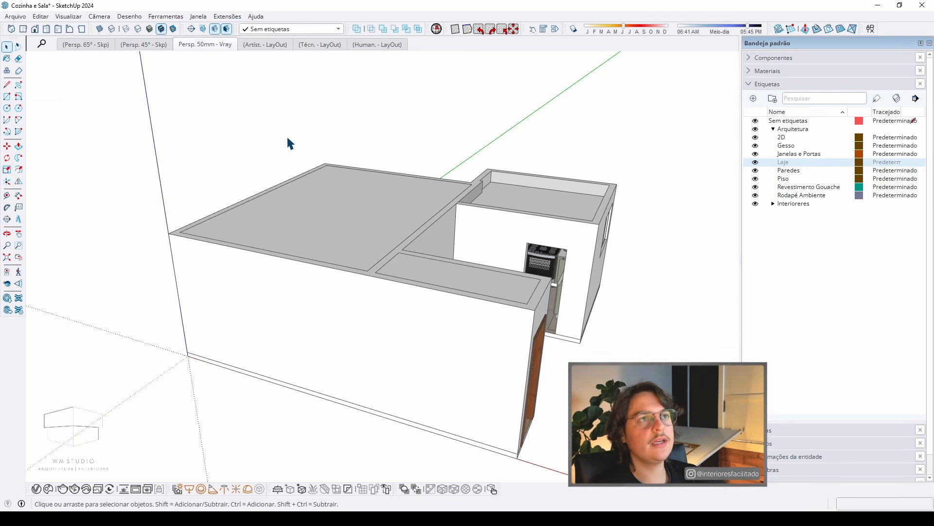
pyautogui.click(265, 46)
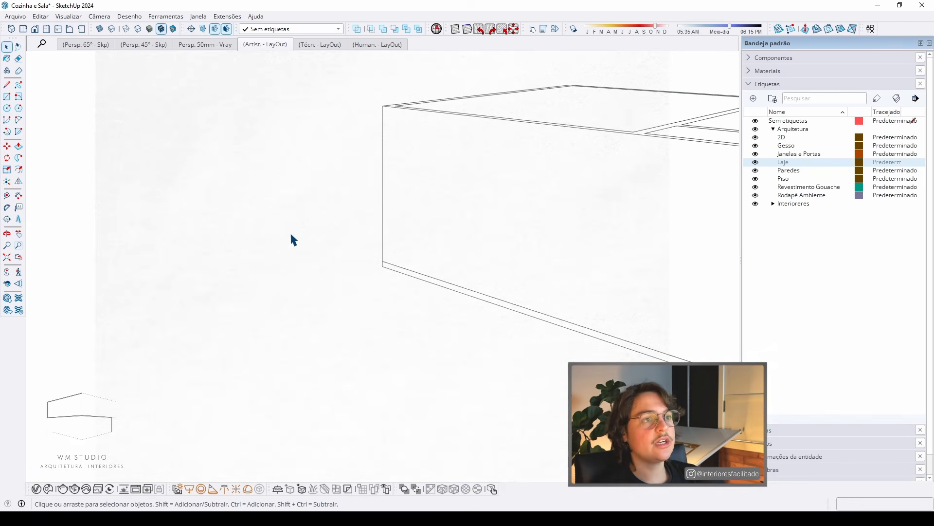
pyautogui.moveTo(243, 256); pyautogui.dragTo(564, 224, button='middle')
pyautogui.scroll(-1, 508, 291)
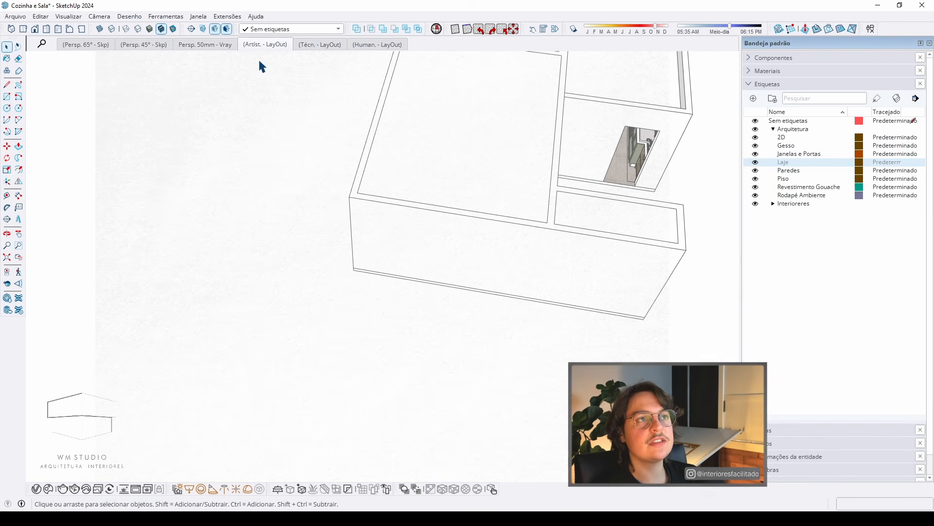
pyautogui.click(313, 46)
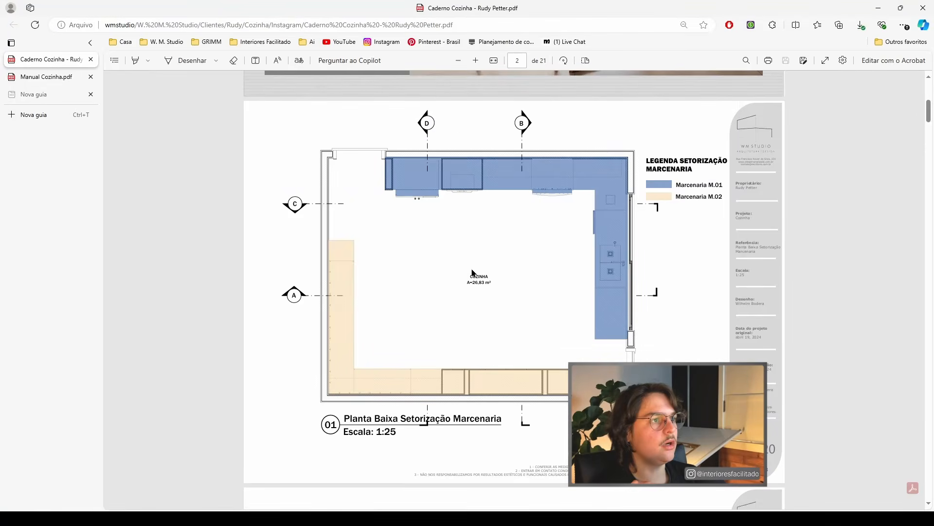
# Step: Look through the kitchen drawing set PDF from the isometrics and plan cuts to the Corte A - Humanizado sheet
pyautogui.scroll(-8, 472, 272)
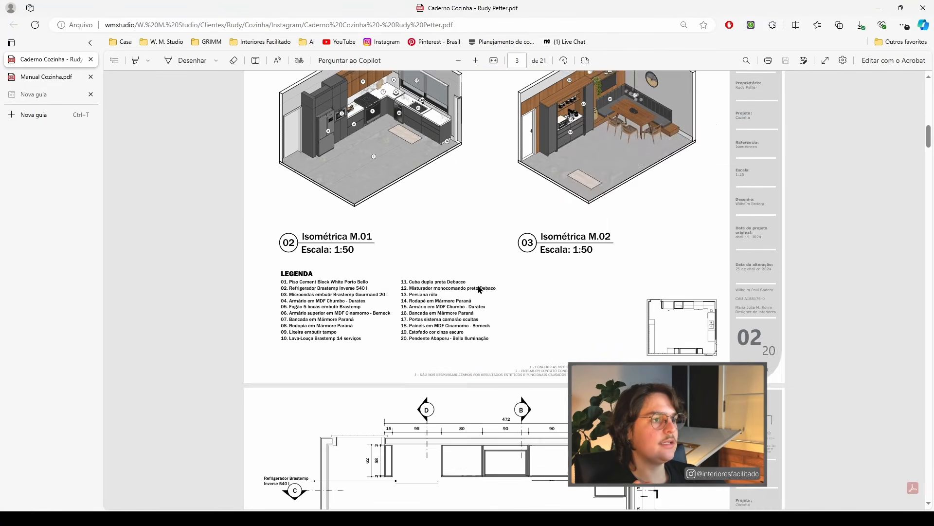
pyautogui.scroll(-5, 572, 253)
pyautogui.scroll(-20, 503, 203)
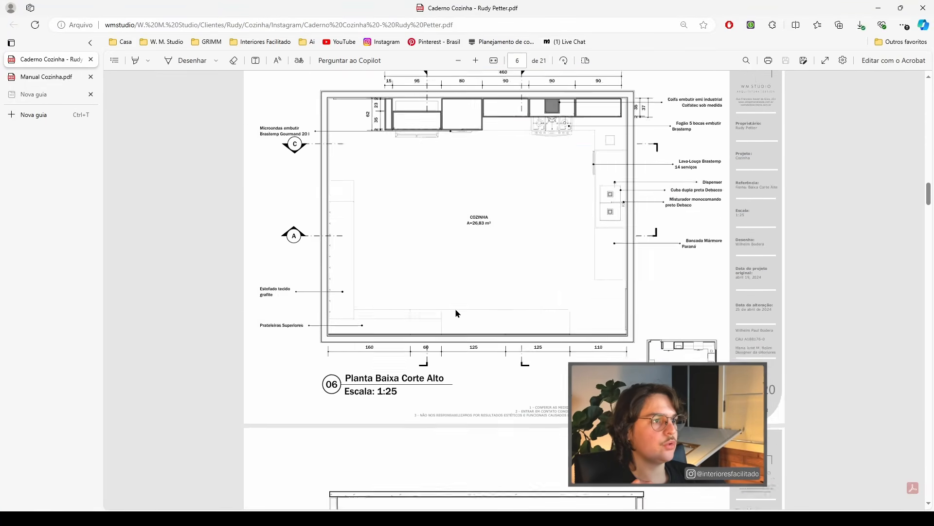
pyautogui.scroll(15, 466, 316)
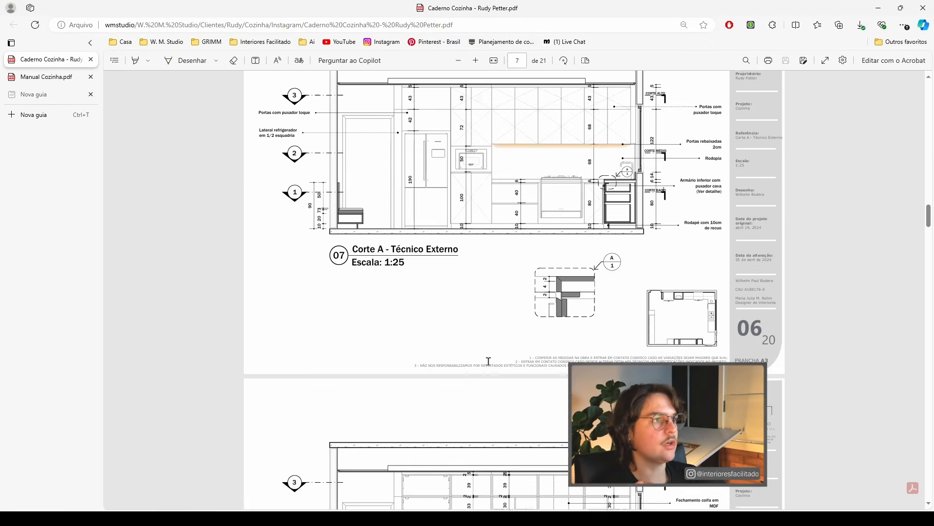
pyautogui.scroll(-9, 457, 341)
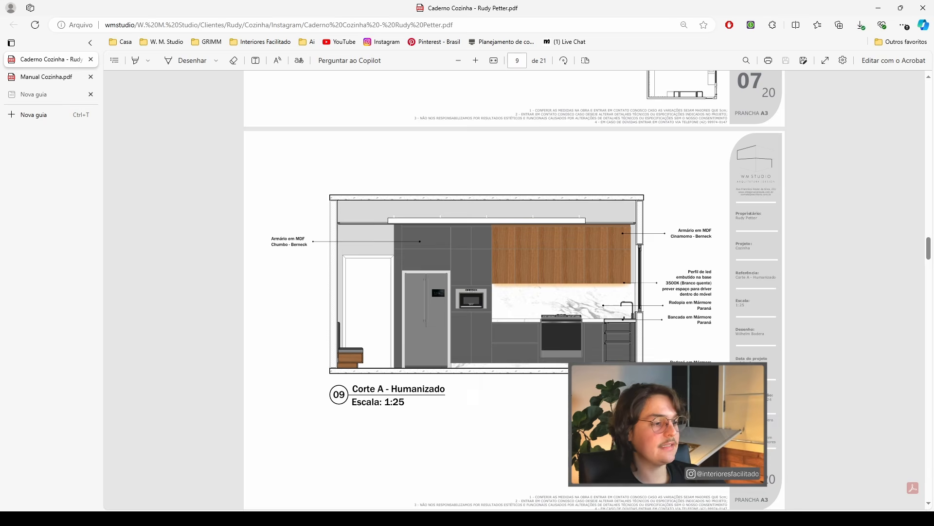
# Step: Switch to SketchUp, view the Human. - LayOut scene, return to Persp. 65° - Skp and collapse the Arquitetura tag folder
pyautogui.hotkey('alt', 'Tab')
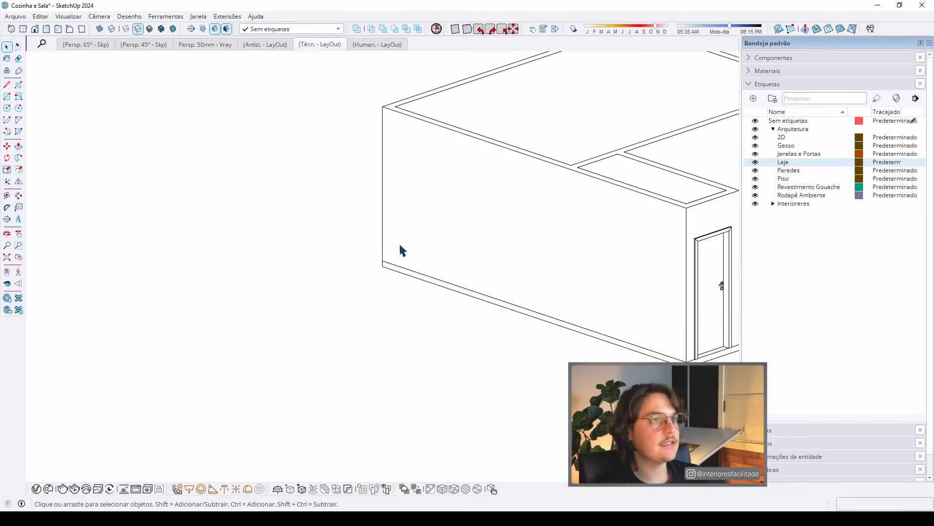
pyautogui.click(380, 47)
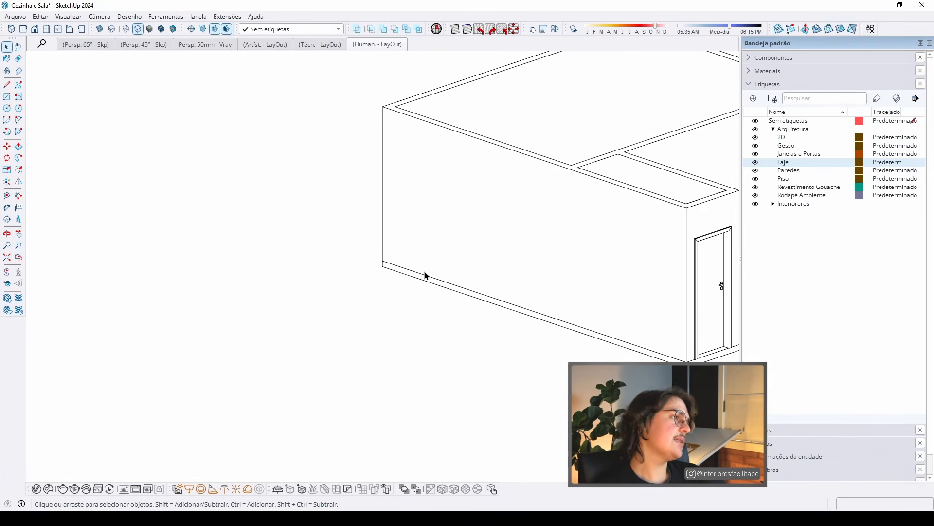
pyautogui.click(78, 44)
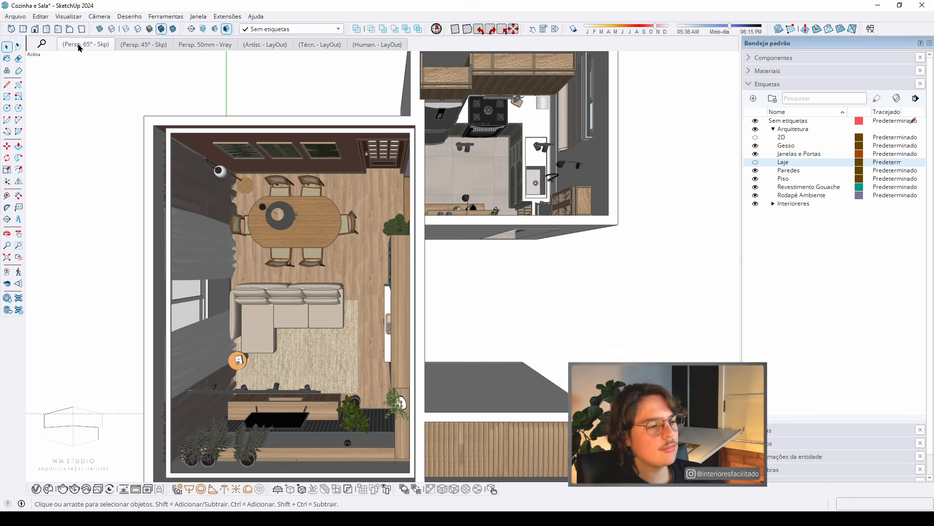
pyautogui.click(774, 128)
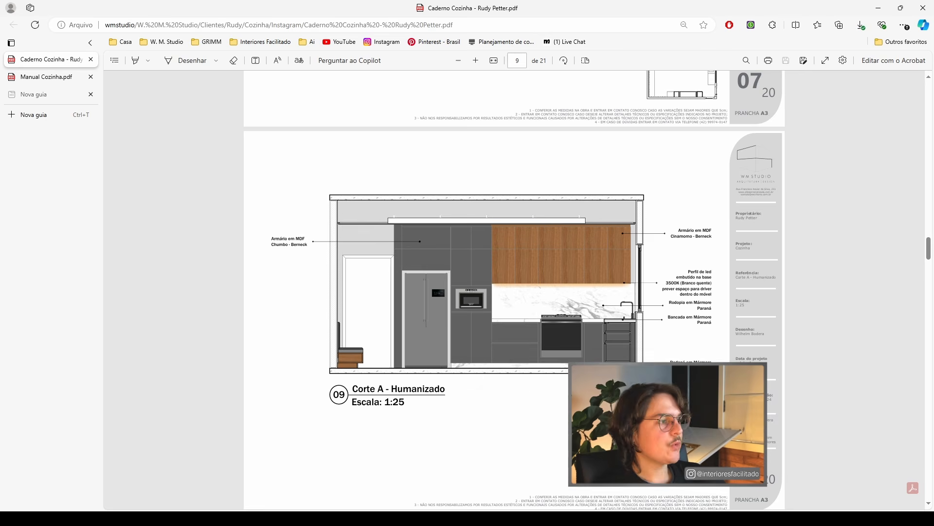
# Step: View the Corte A - Técnico Interno sheet in the kitchen PDF and return to the SketchUp model's top view
pyautogui.scroll(8, 646, 231)
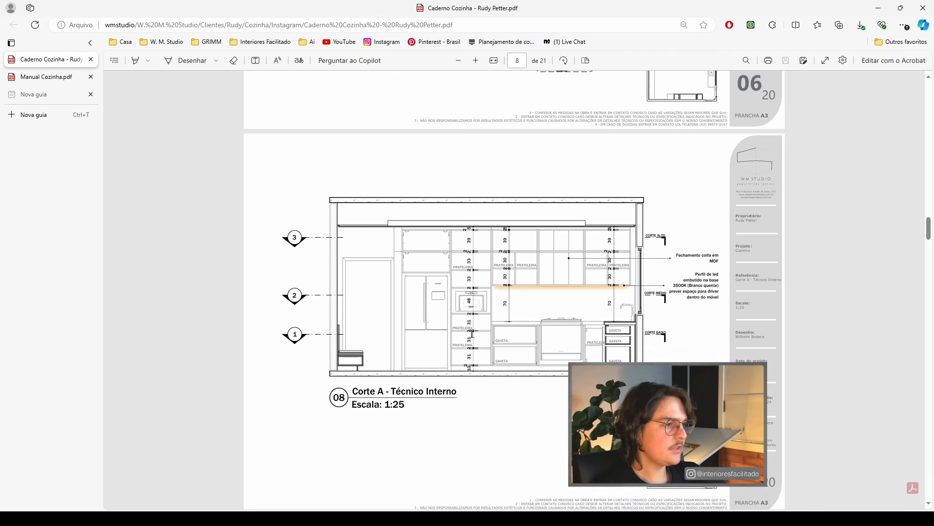
pyautogui.hotkey('alt', 'Tab')
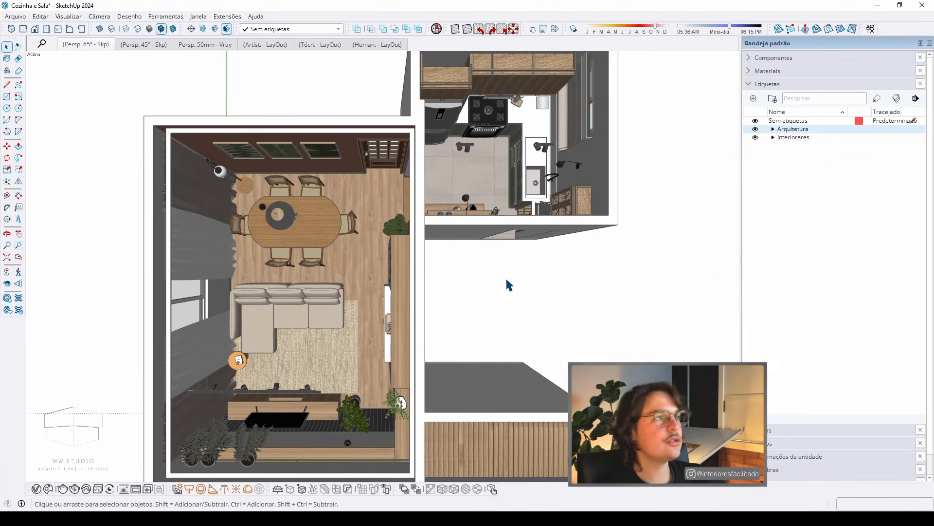
pyautogui.scroll(-1, 507, 276)
pyautogui.scroll(1, 489, 295)
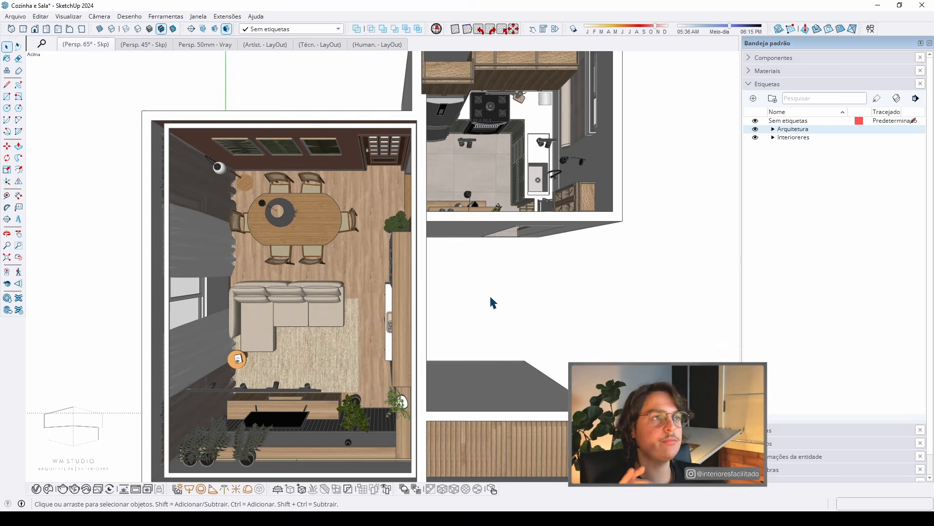